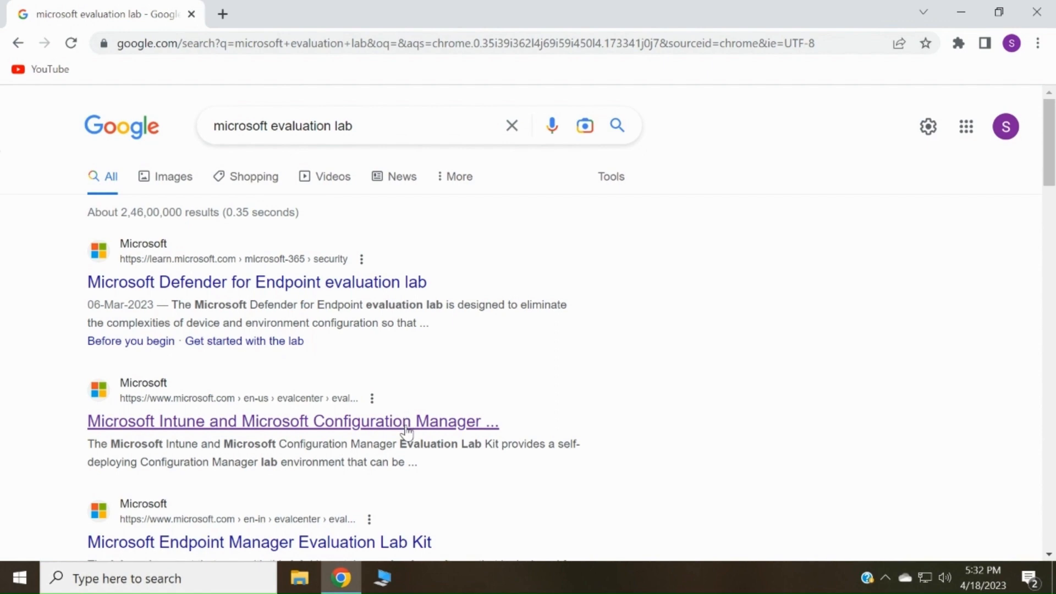
- Open the Microsoft Intune and Configuration Manager Evaluation Lab Kit page from the search results
click(407, 430)
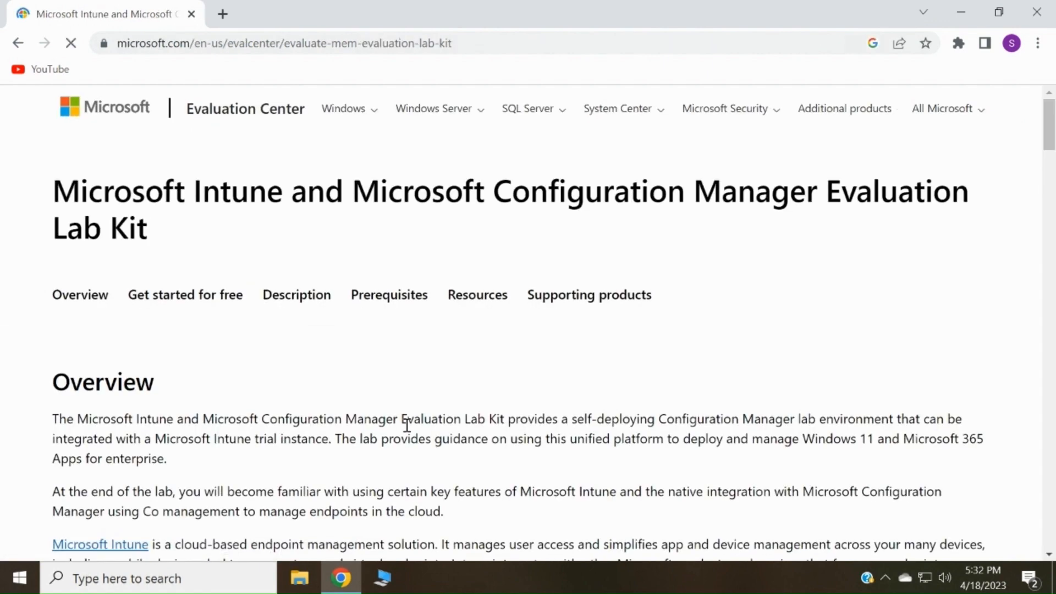
scroll(293, 403, down, 3)
scroll(292, 403, down, 5)
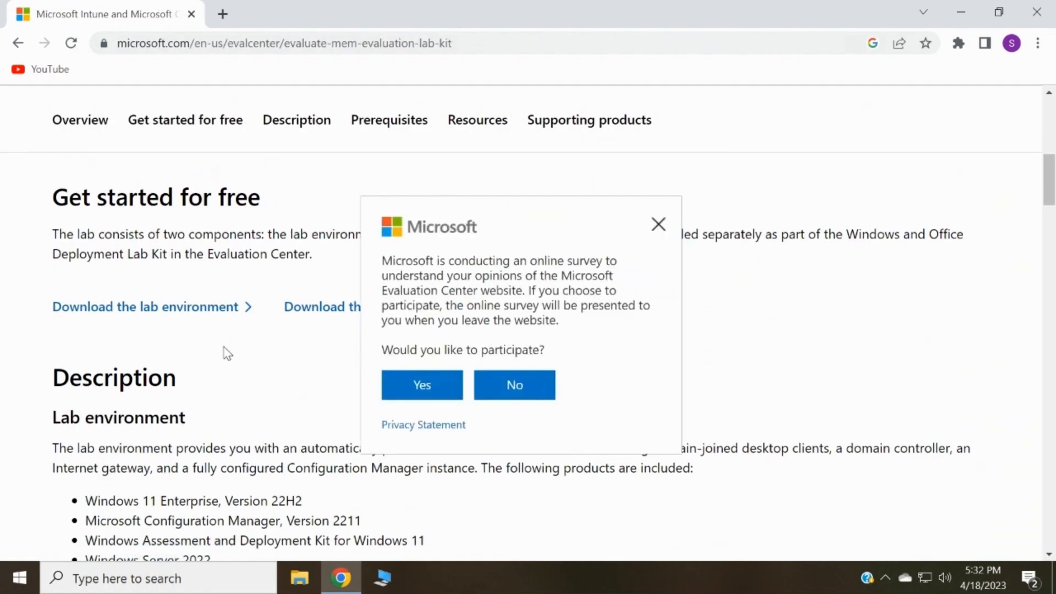
- Dismiss the website survey prompt and read through the lab kit's Description section
click(663, 227)
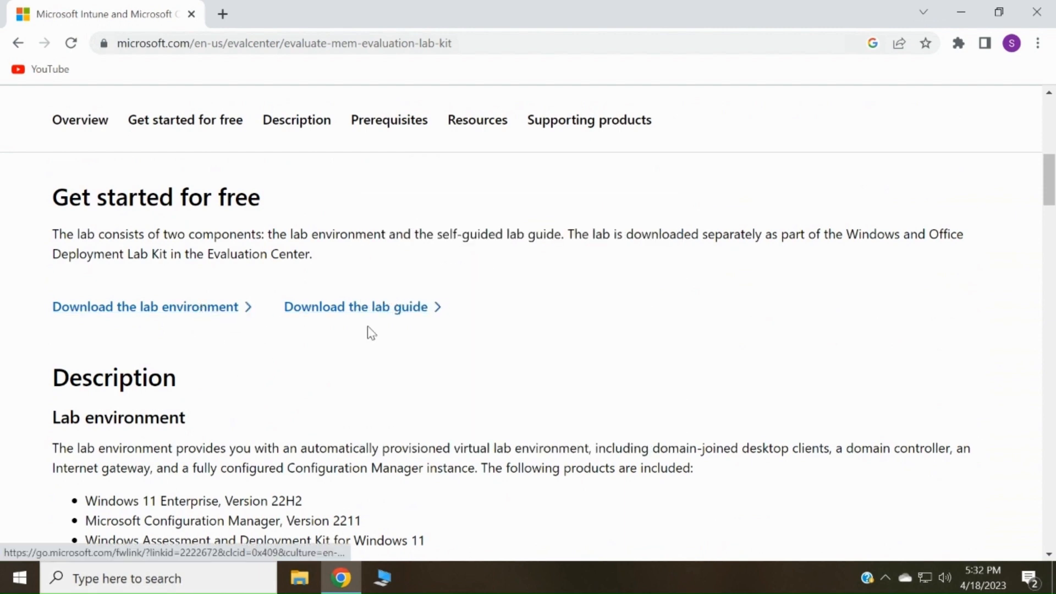
scroll(240, 378, down, 2)
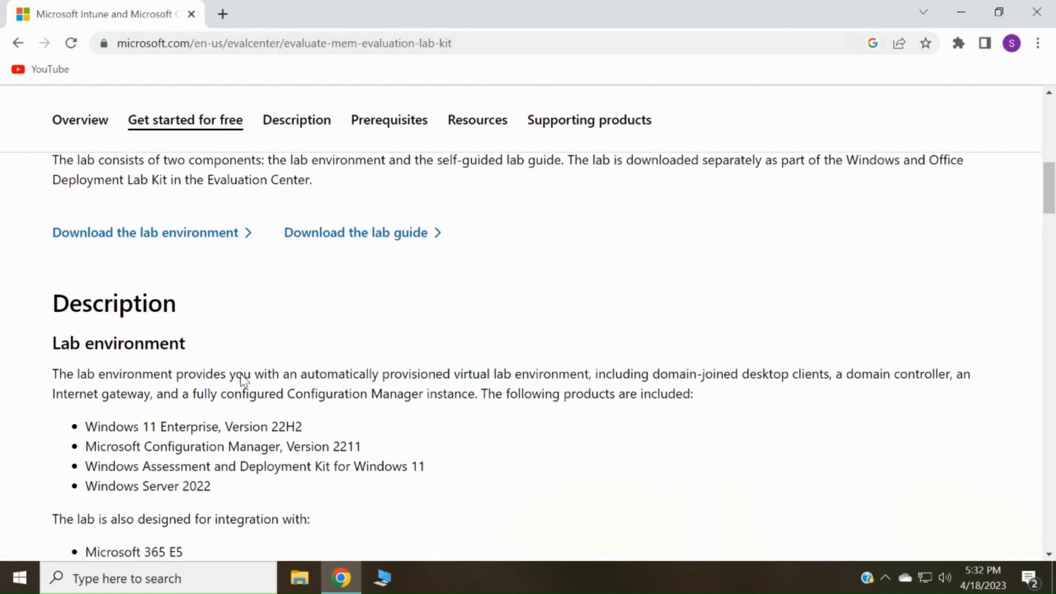
scroll(196, 427, down, 1)
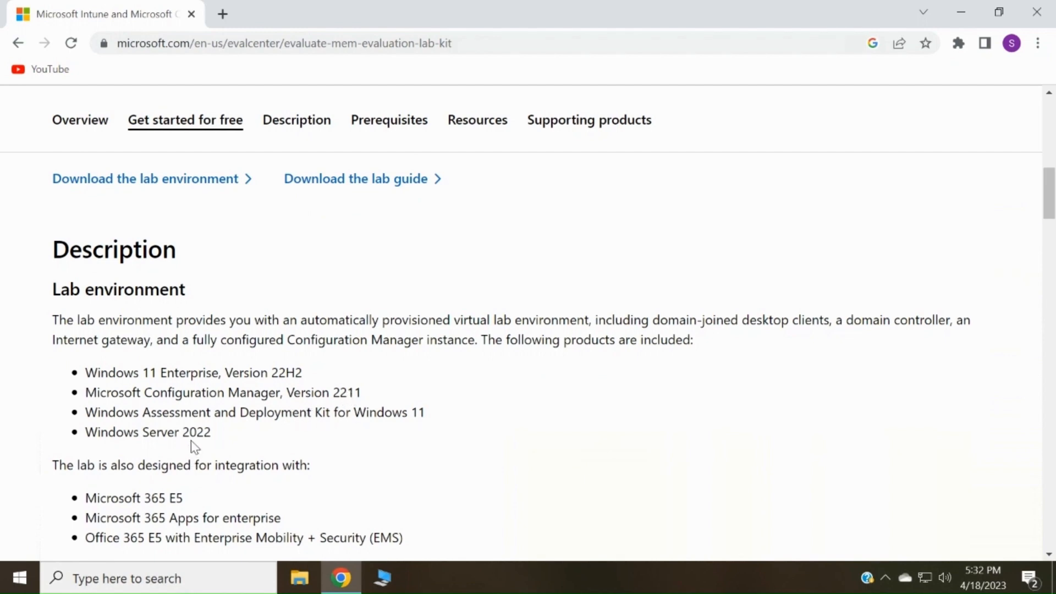
scroll(239, 443, down, 2)
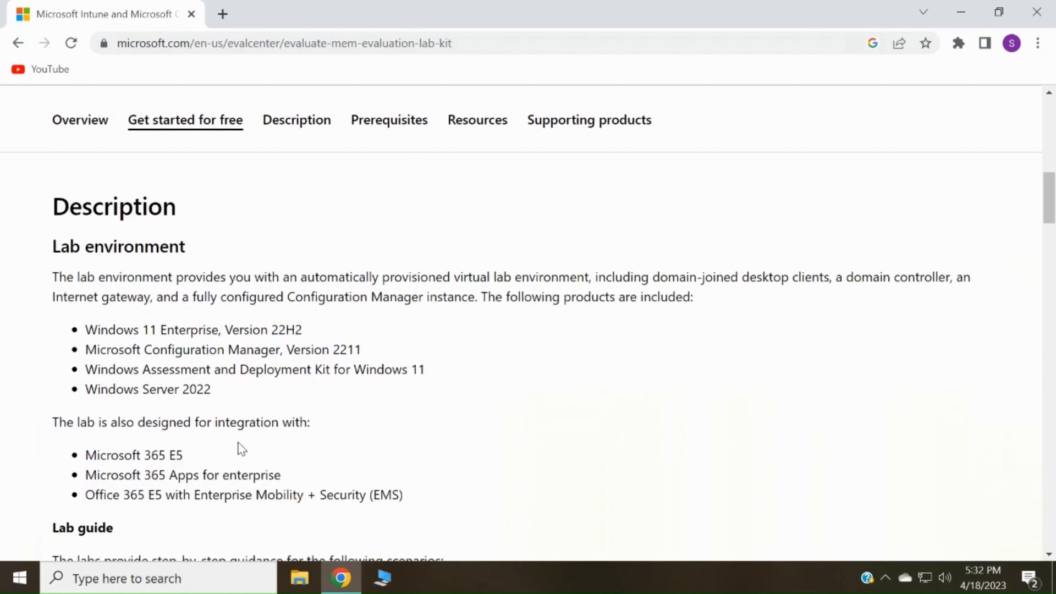
scroll(239, 442, down, 1)
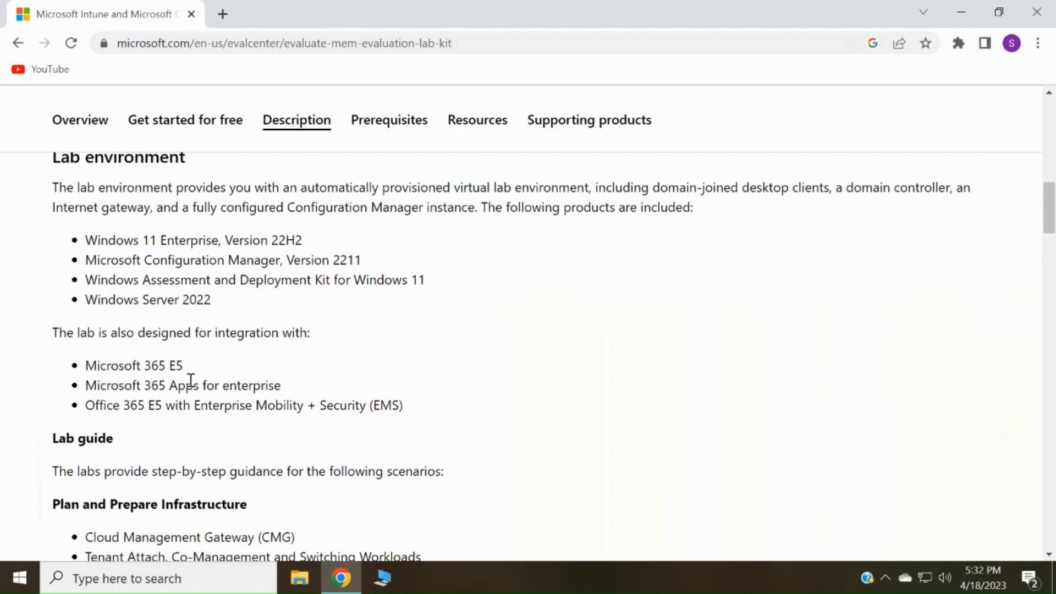
scroll(274, 387, down, 4)
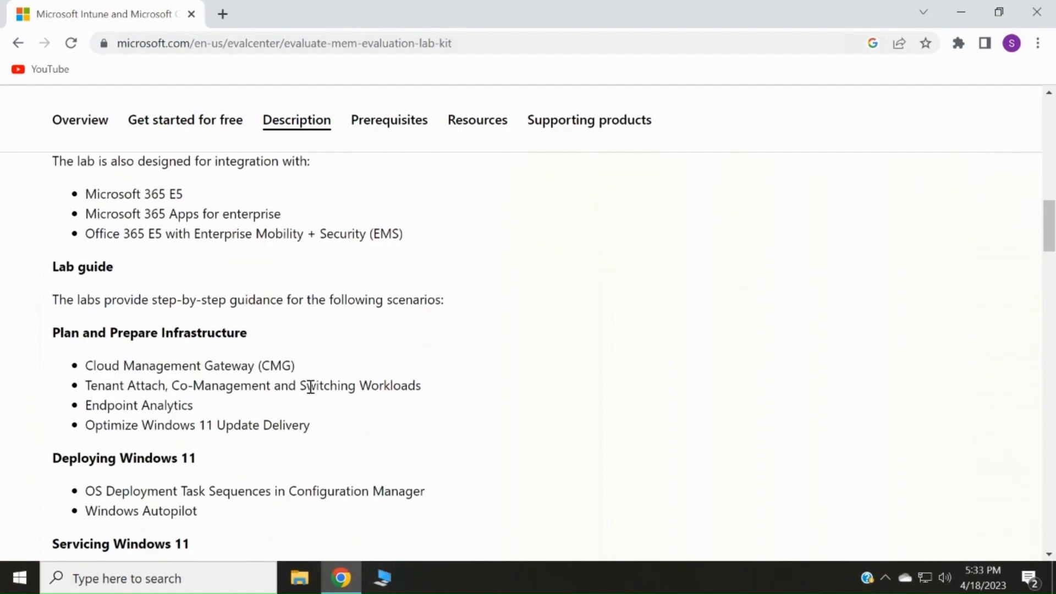
scroll(328, 401, down, 3)
key(Home)
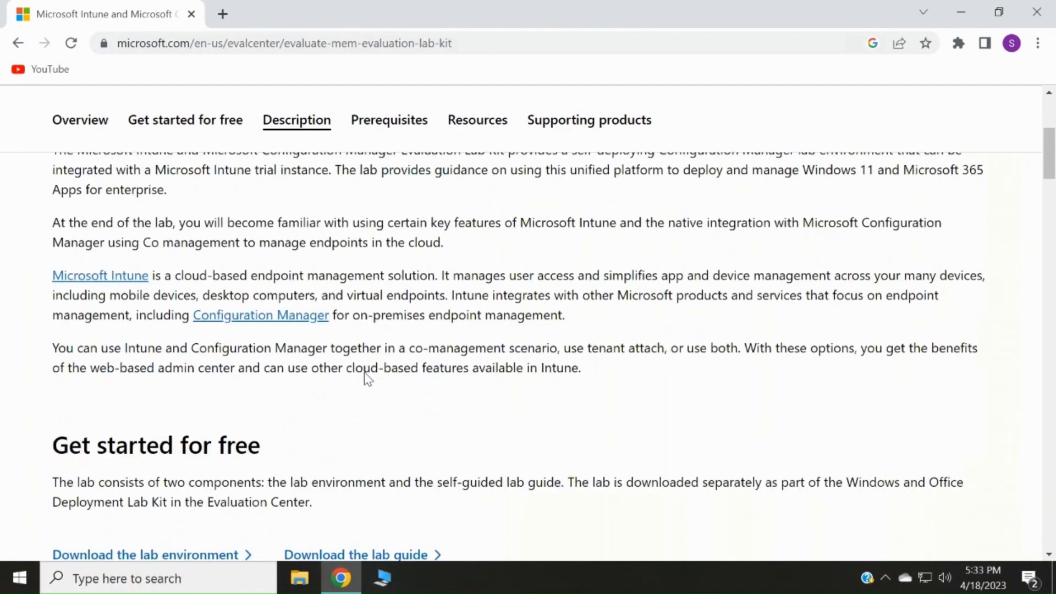
scroll(385, 358, down, 6)
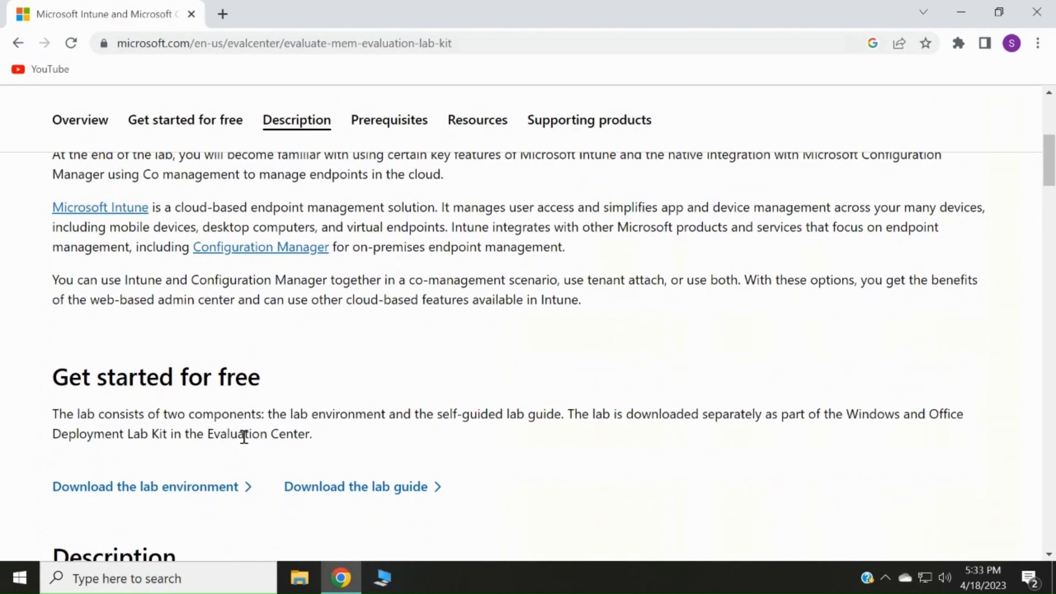
- Download the Win11_22H2_Lab_2.28.zip lab environment and view it in the Downloads folder
click(203, 488)
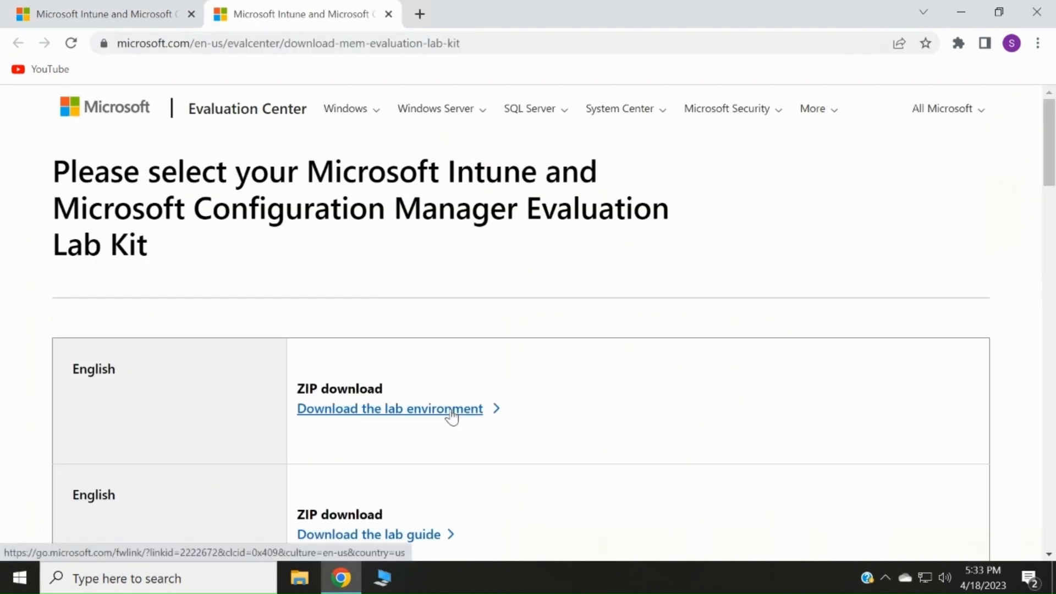
scroll(450, 414, down, 2)
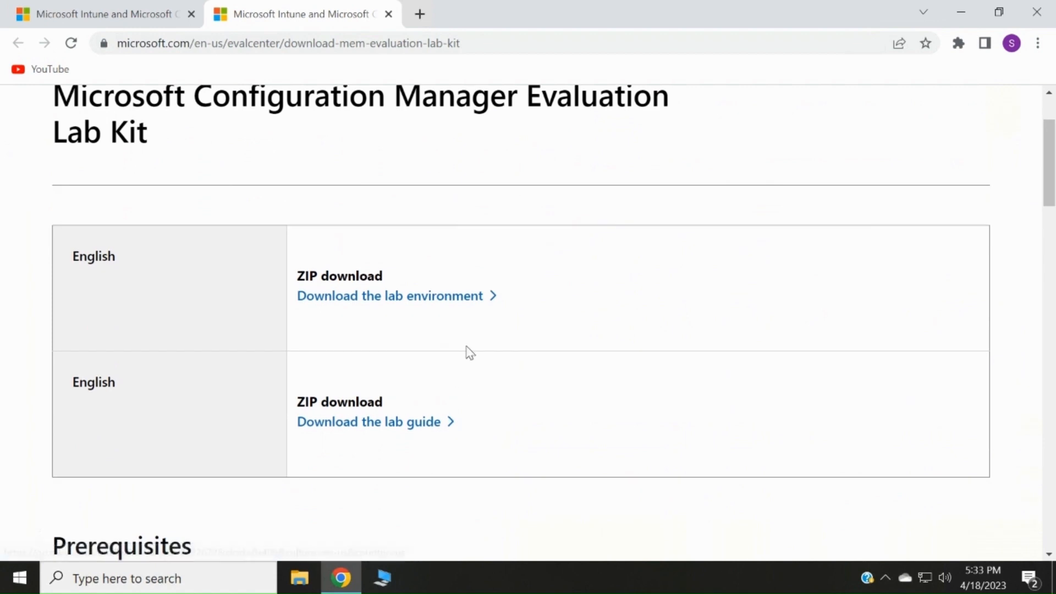
click(405, 297)
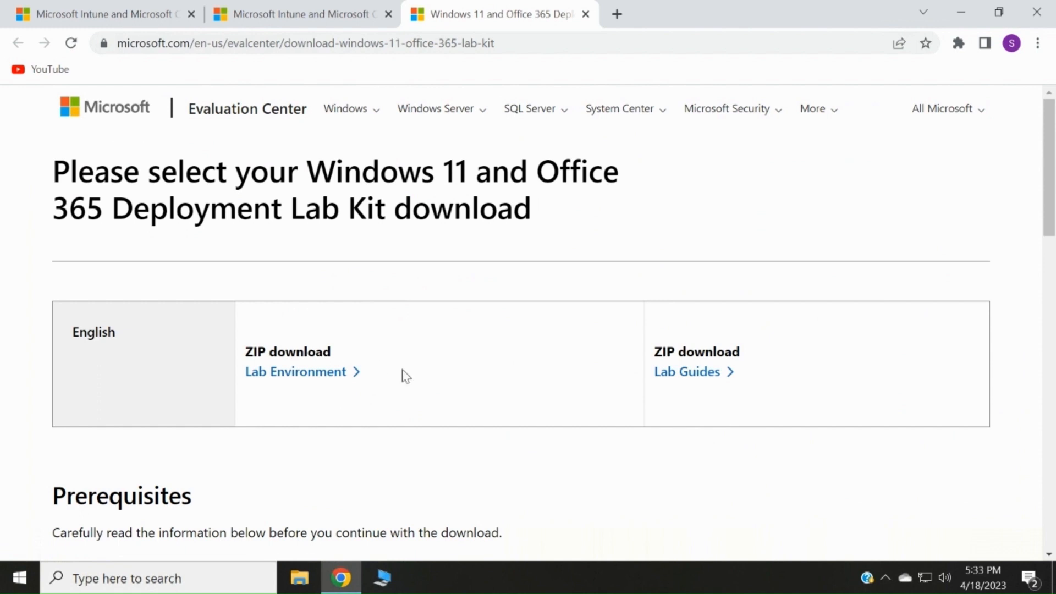
scroll(583, 408, down, 1)
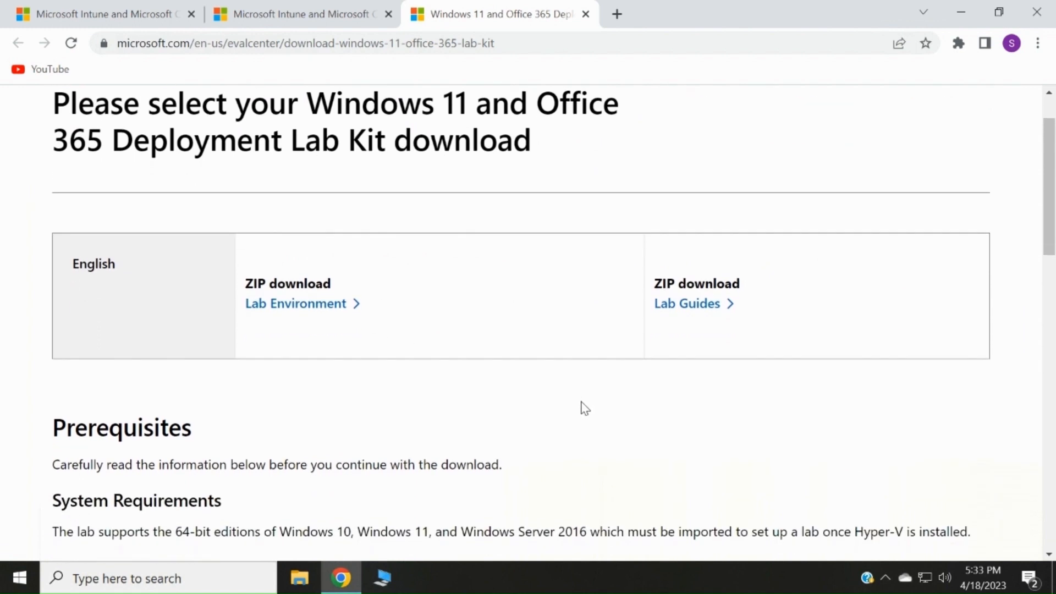
click(336, 311)
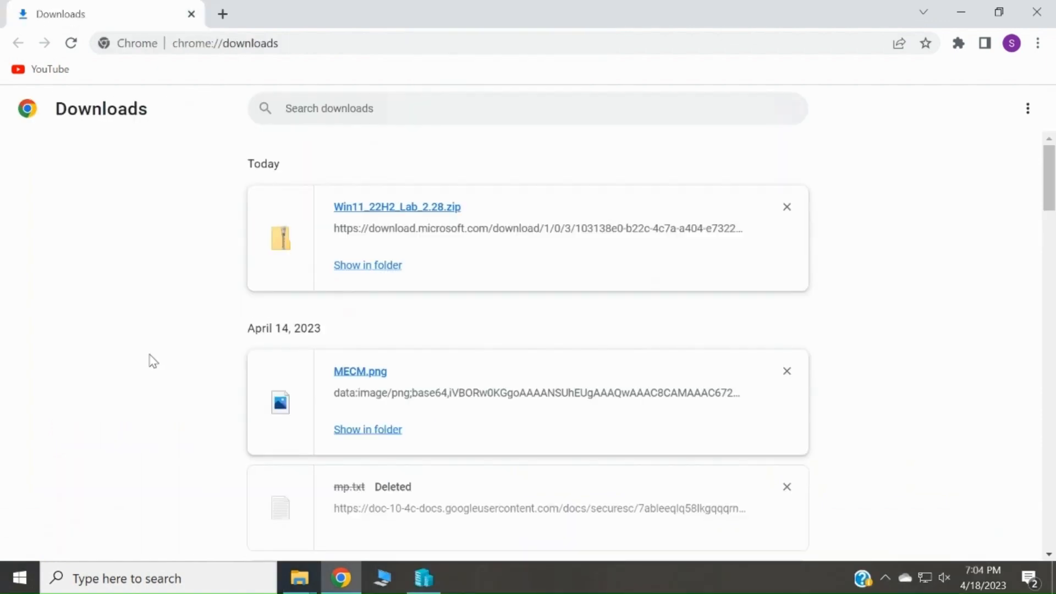
click(300, 578)
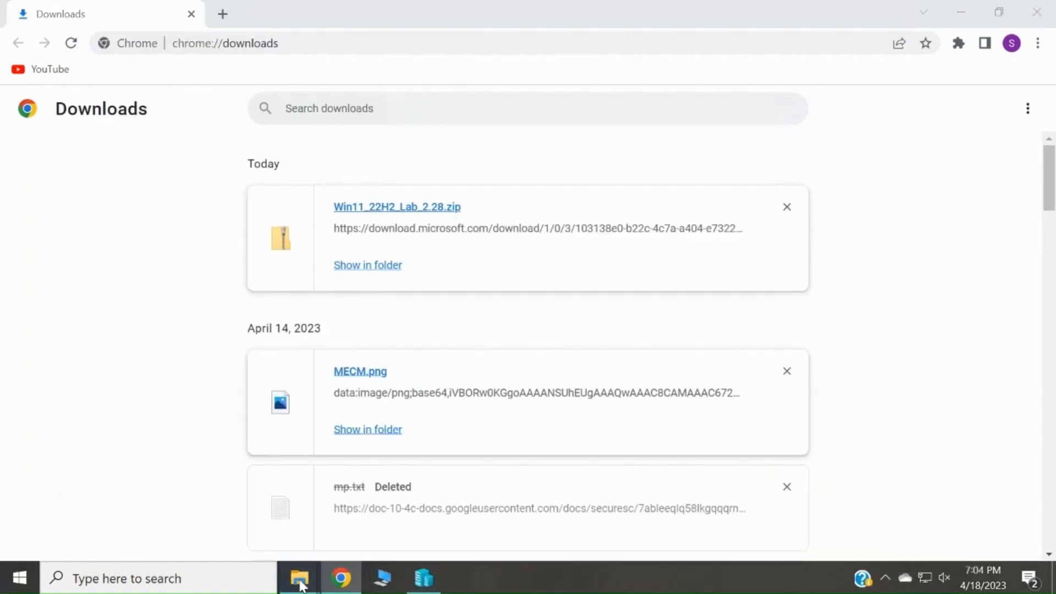
click(373, 514)
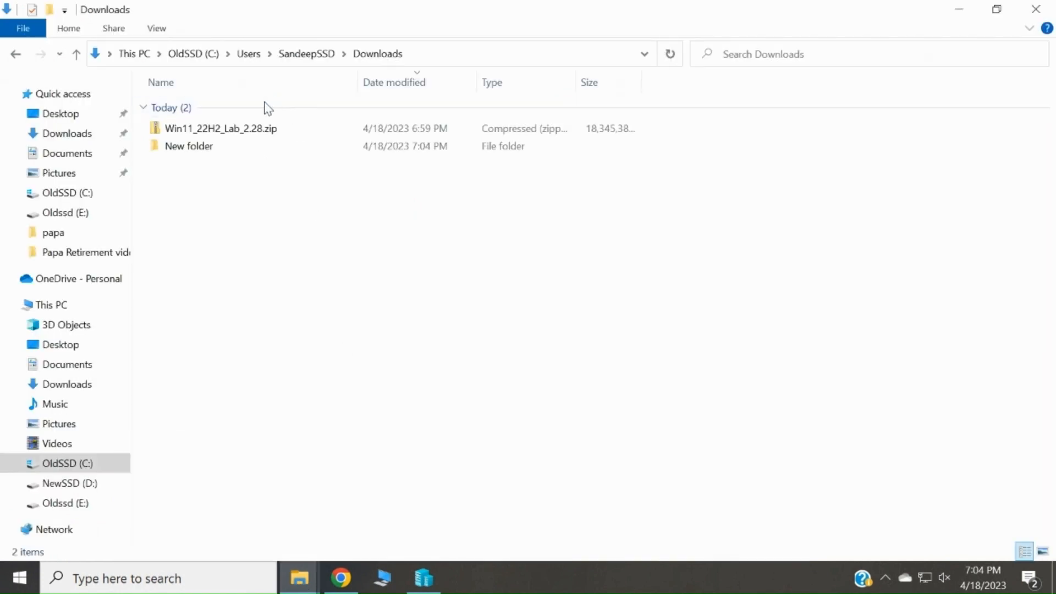
- Copy Win11_22H2_Lab_2.28.zip from Downloads and paste it onto the NewSSD (D:) drive
right_click(246, 135)
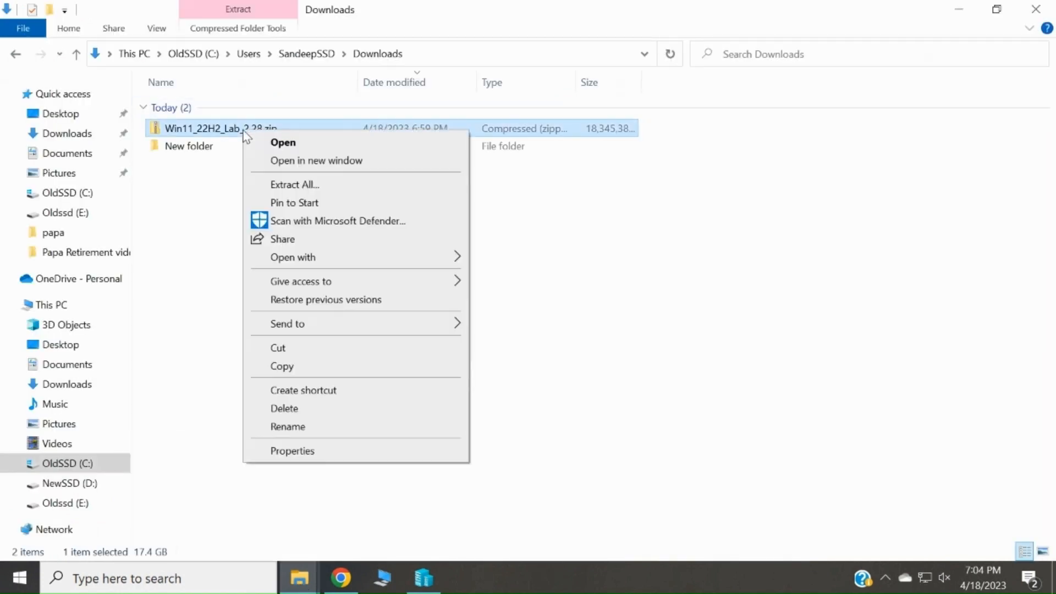
click(282, 367)
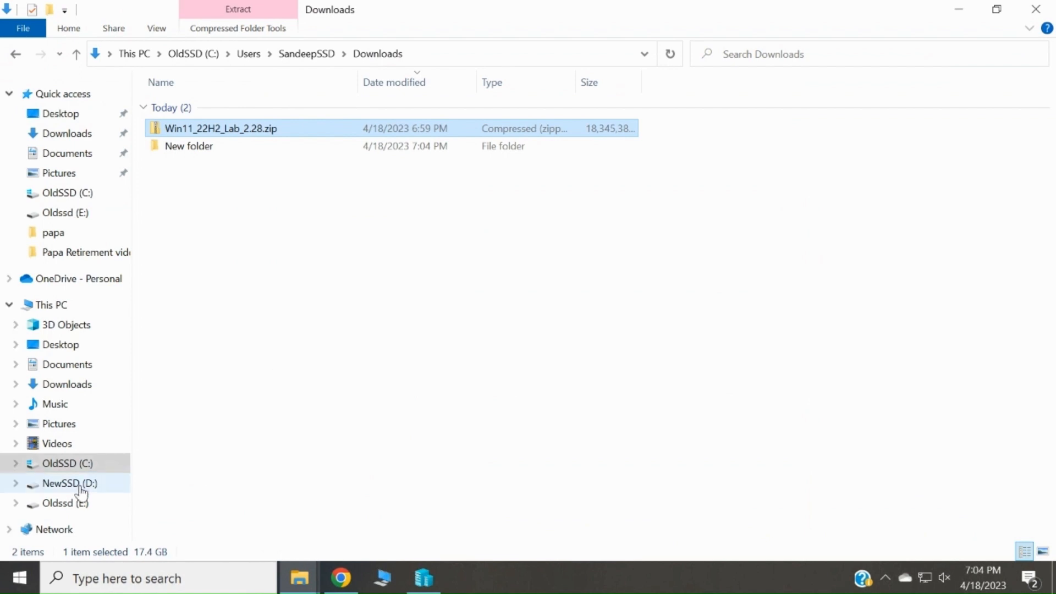
click(62, 306)
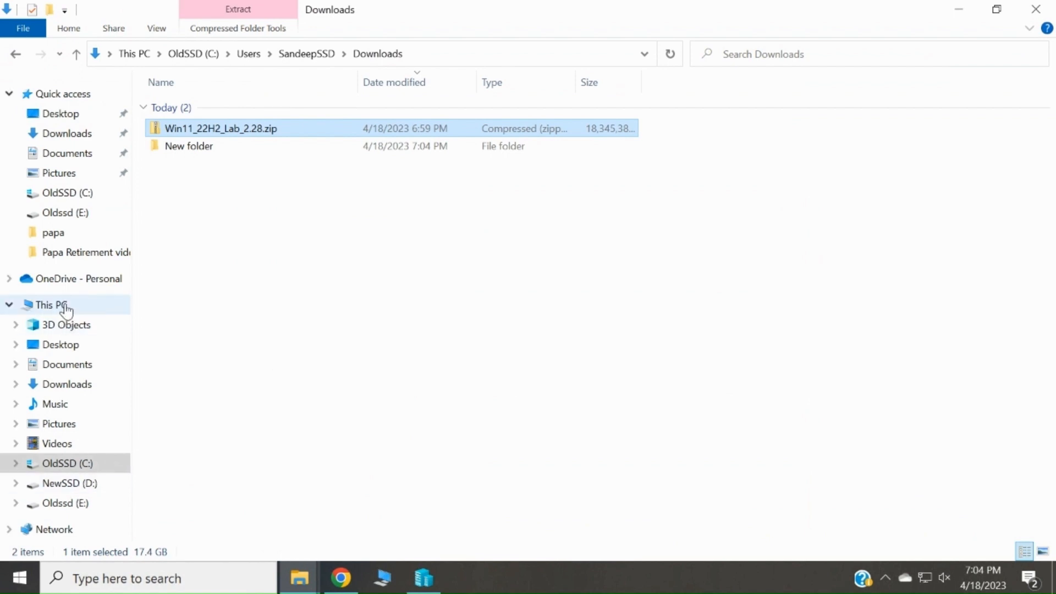
double_click(499, 273)
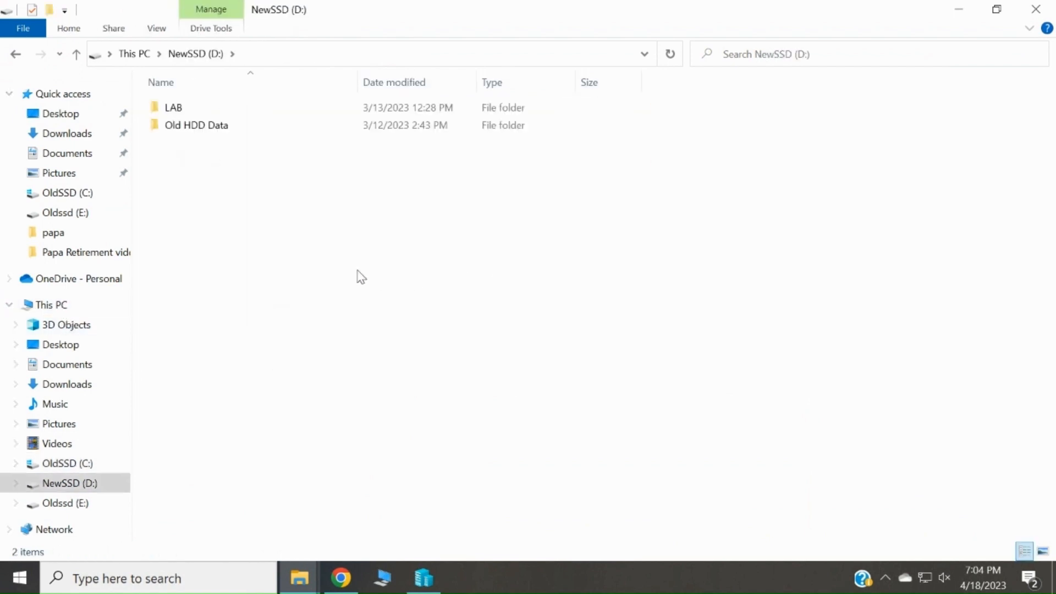
right_click(385, 298)
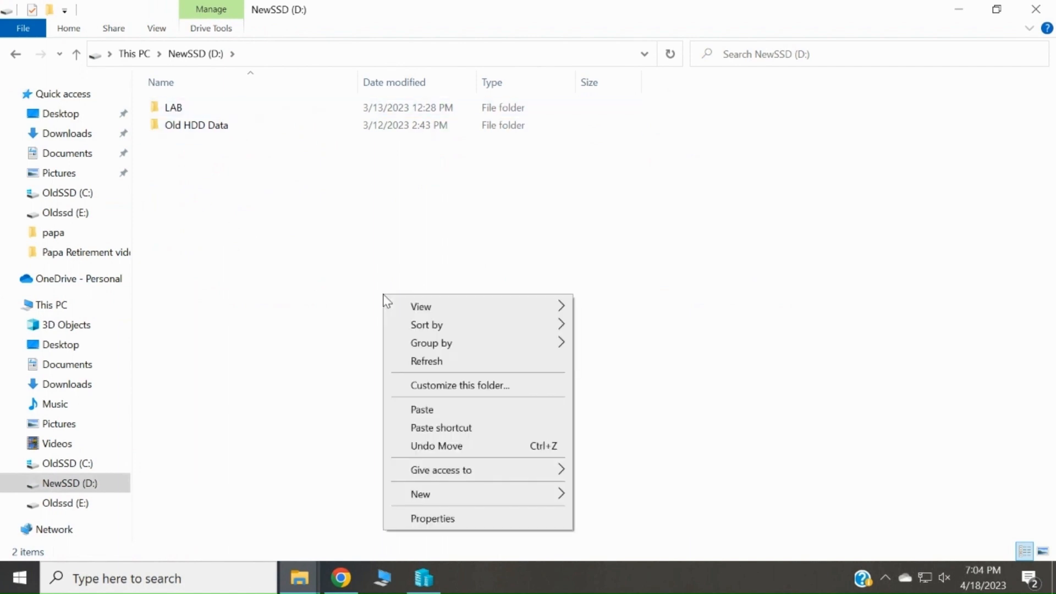
click(437, 412)
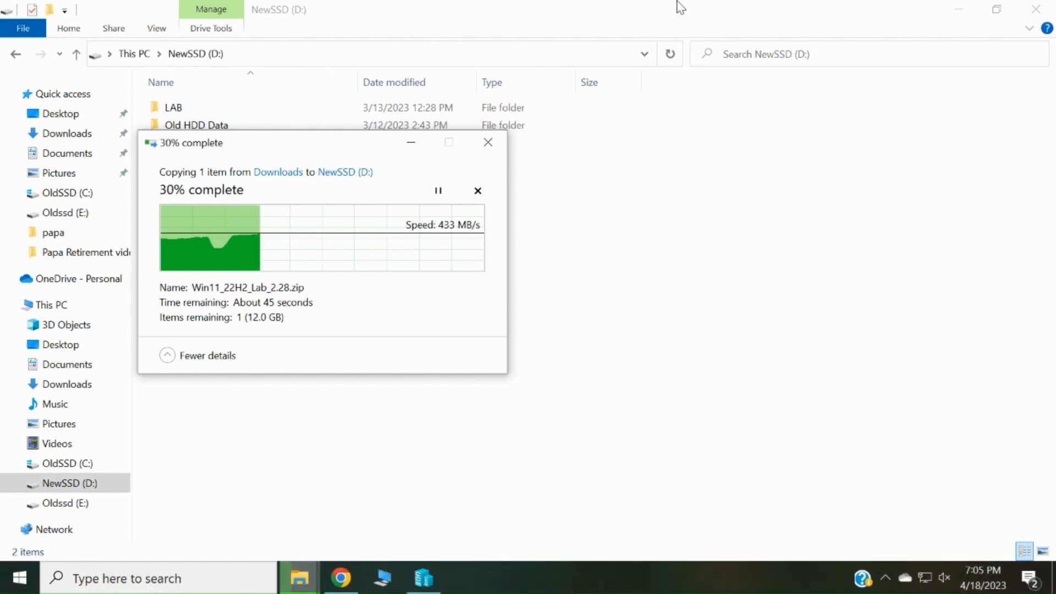
mouse_move(680, 6)
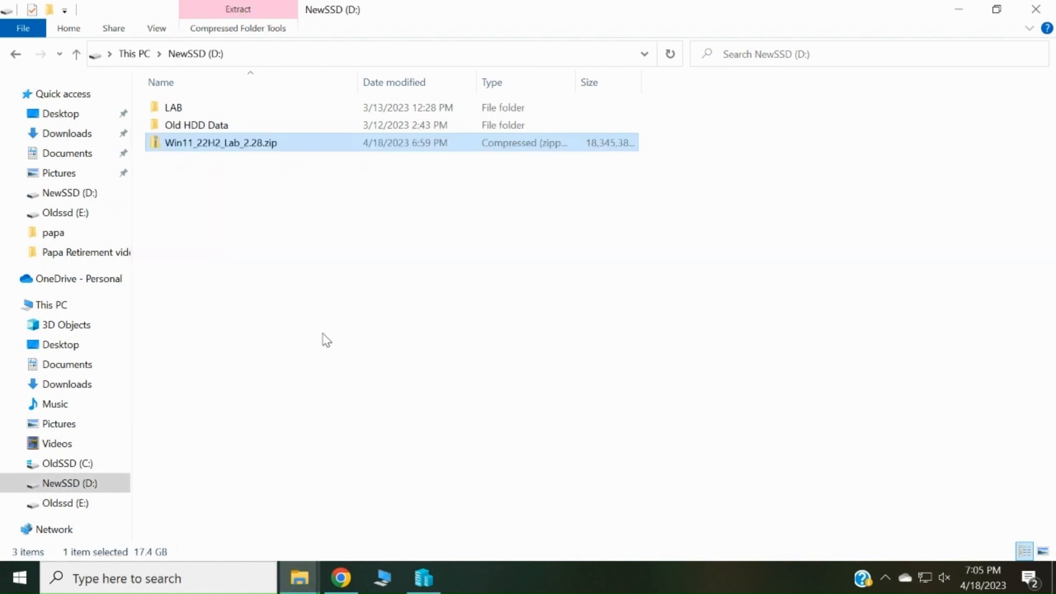
- Extract the lab zip to D:\Win11_22H2_Lab_2.28, then switch to Hyper-V Manager's VM list
click(305, 228)
right_click(238, 151)
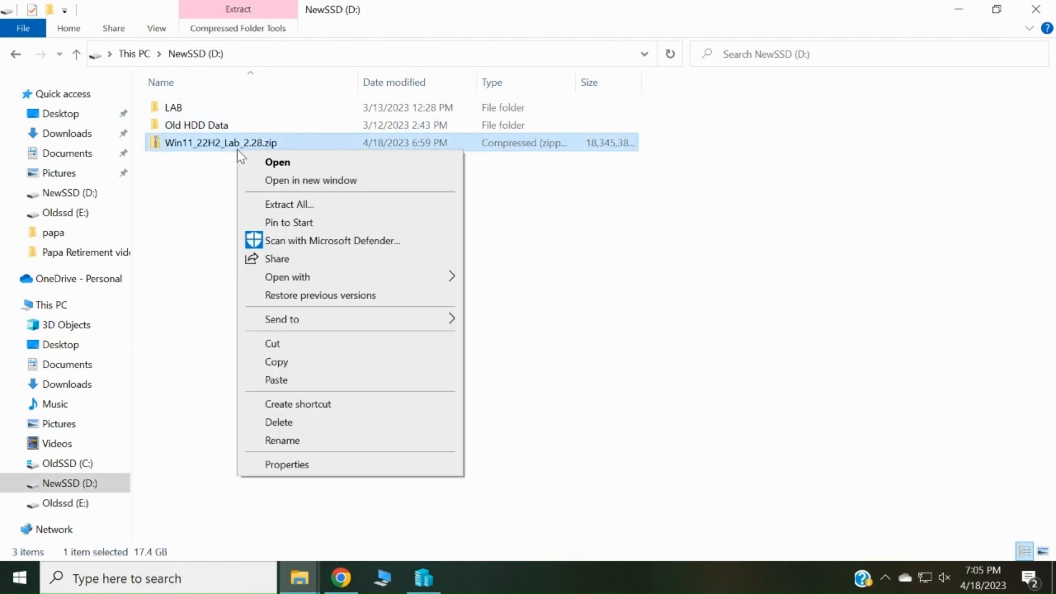
click(301, 205)
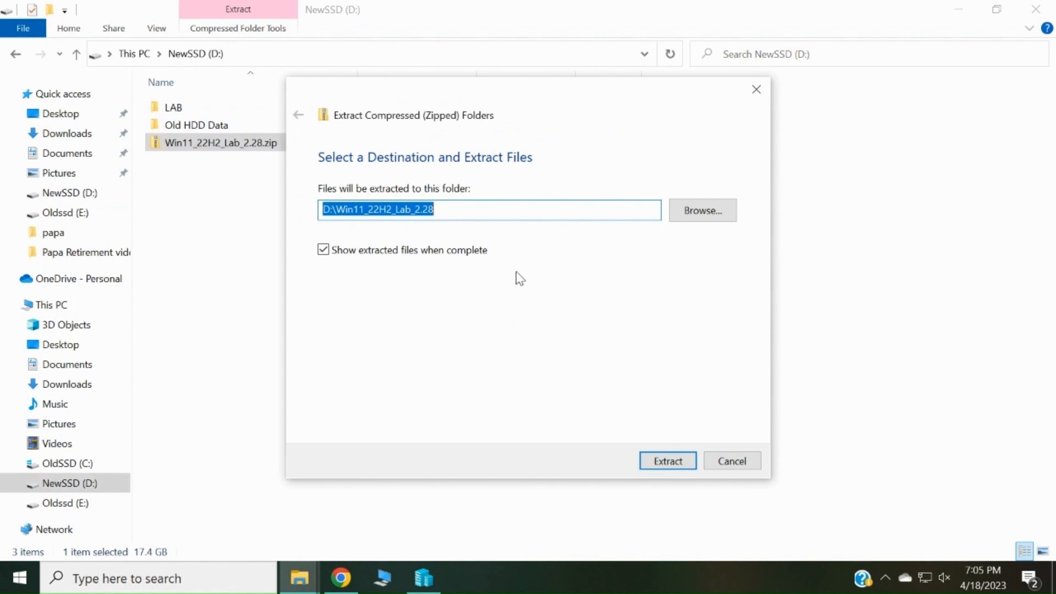
click(667, 461)
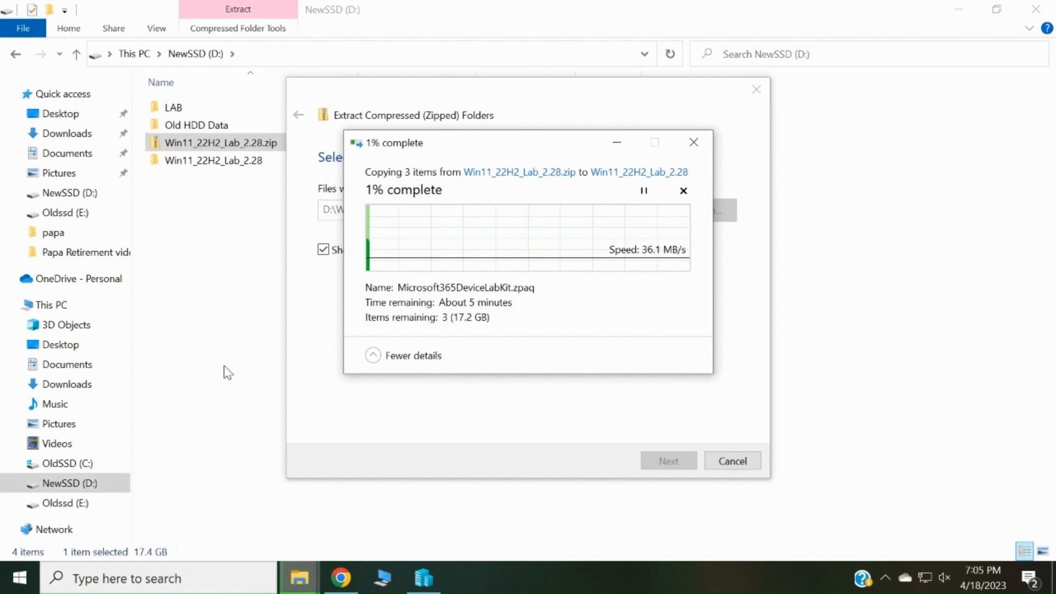
click(426, 580)
click(230, 187)
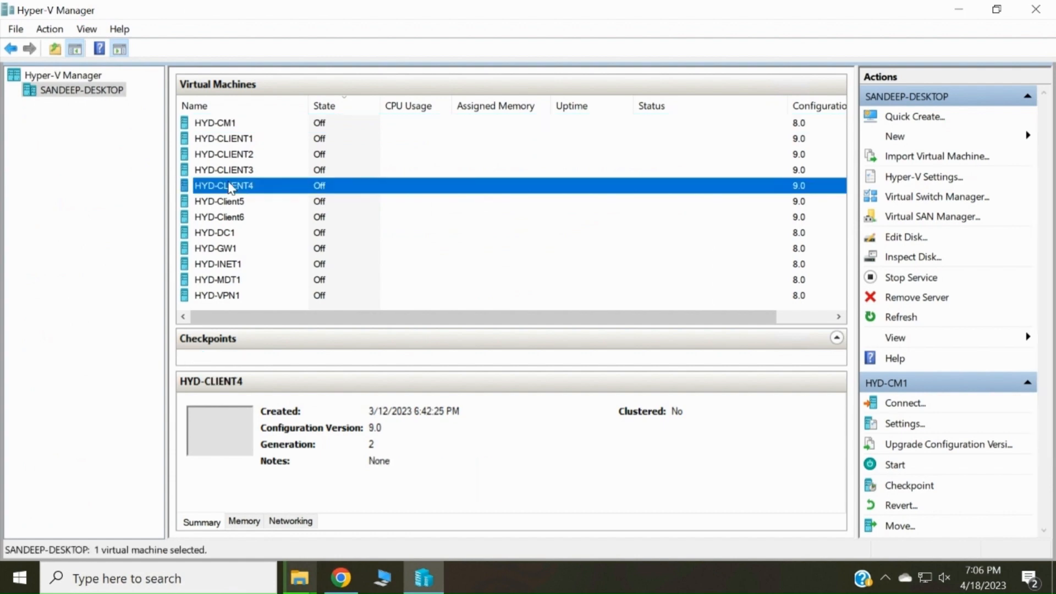
- Select every HYD lab virtual machine and delete them all, confirming the deletion
key(ctrl+a)
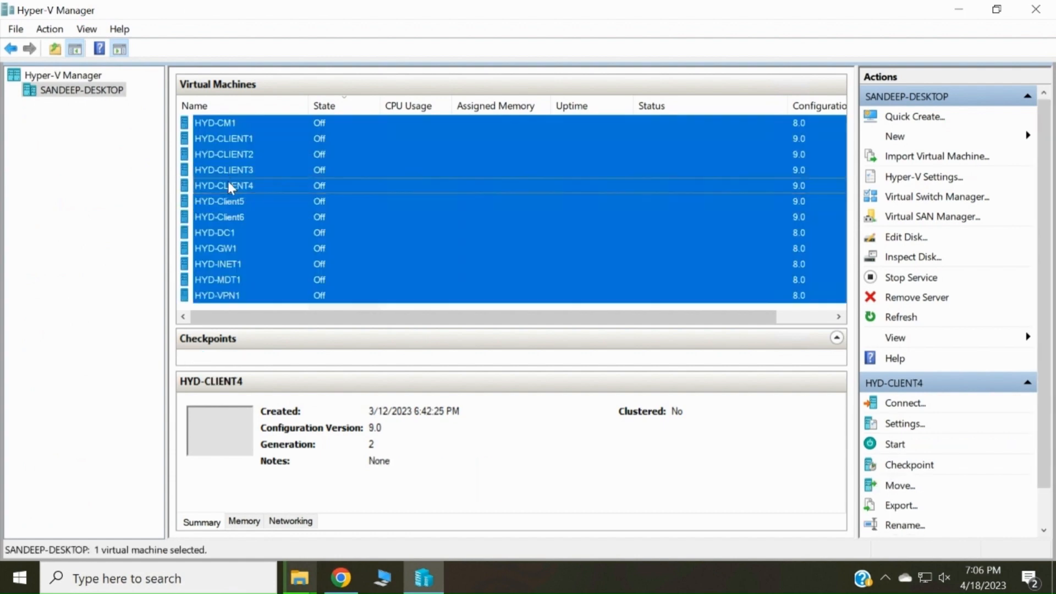
right_click(307, 214)
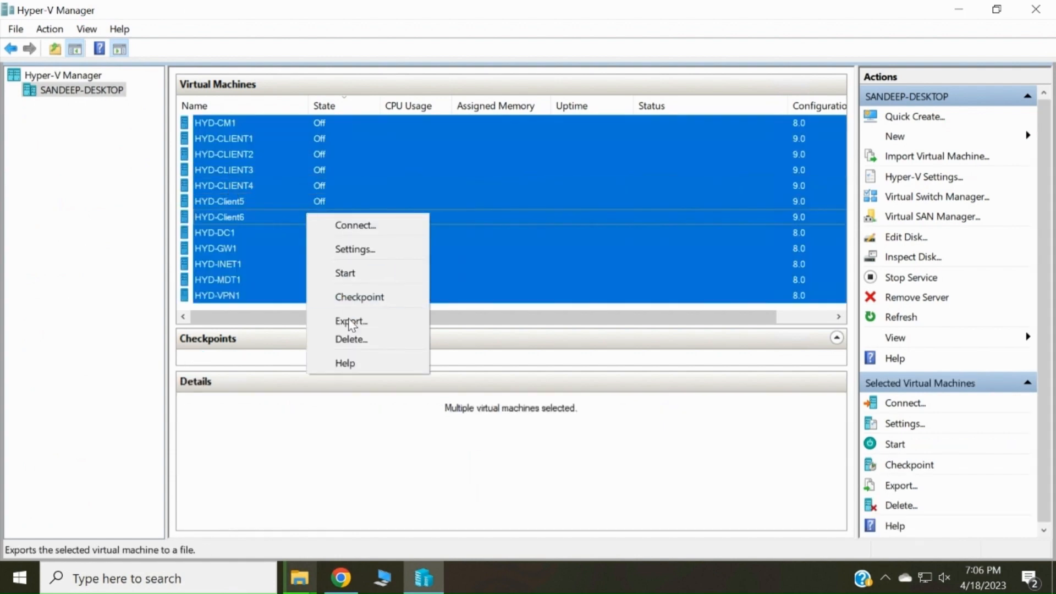
click(353, 339)
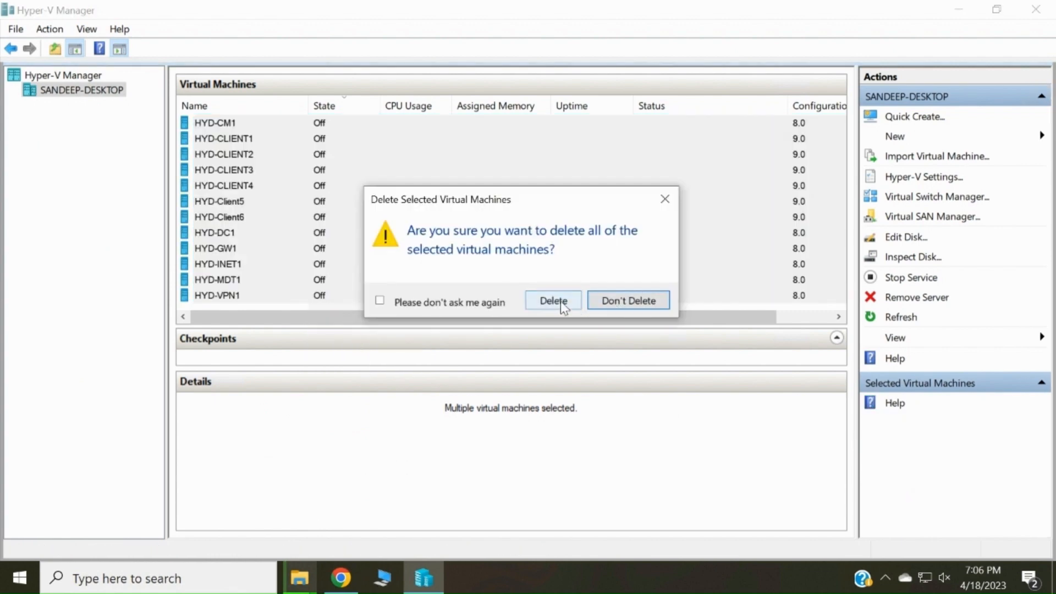
click(573, 294)
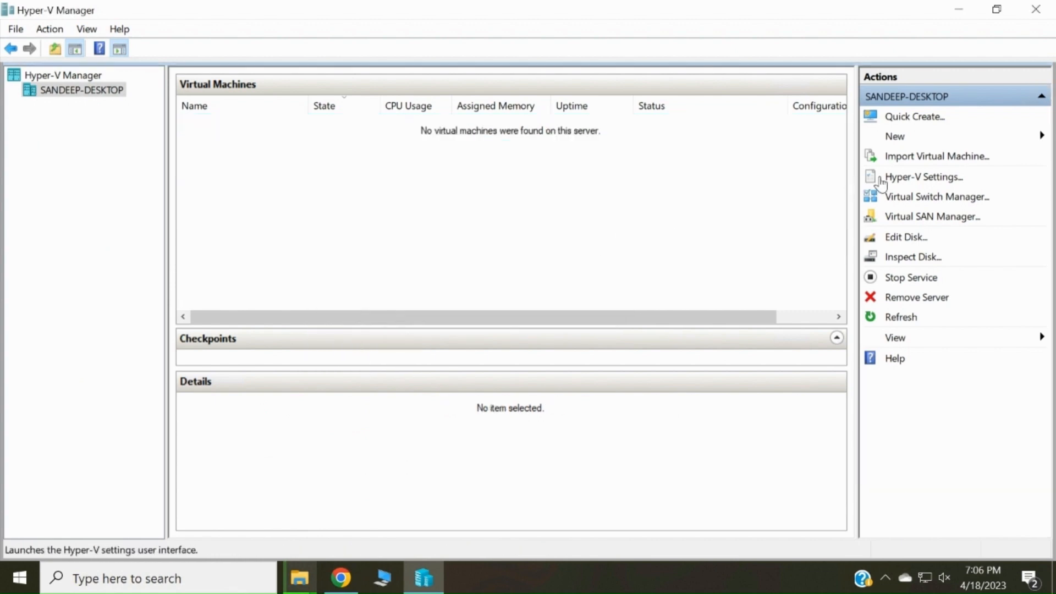
- Mark the External, HYD-CorpNet and HYD-InterNet virtual switches for removal
click(924, 198)
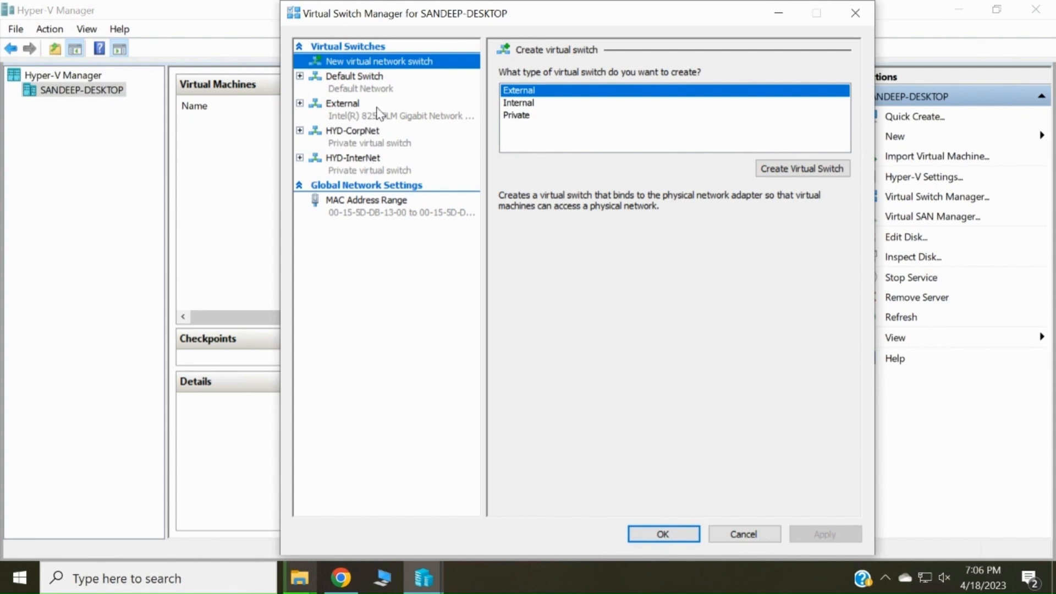
right_click(352, 117)
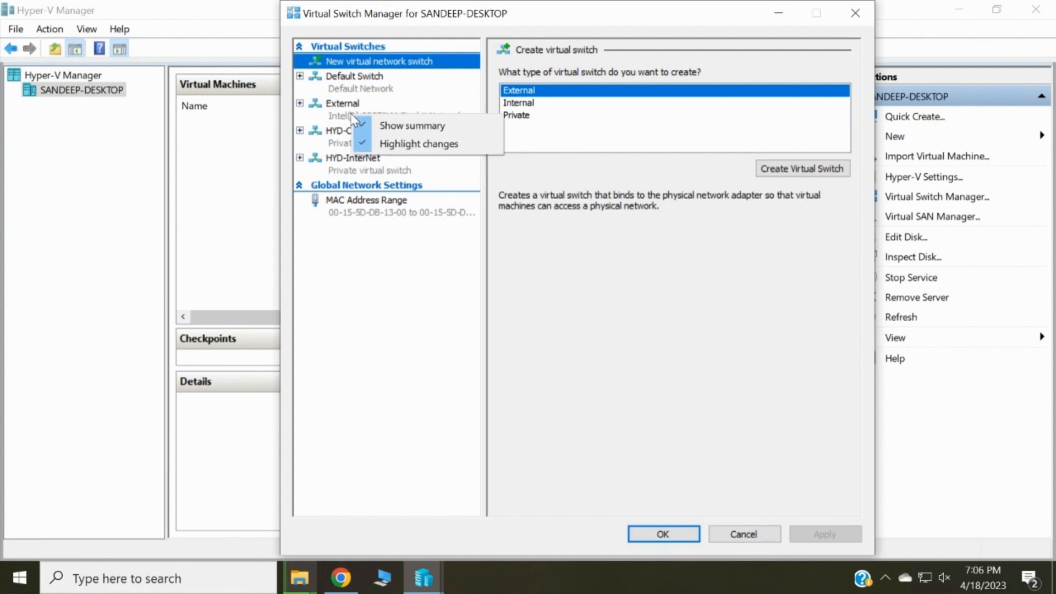
click(338, 103)
click(339, 104)
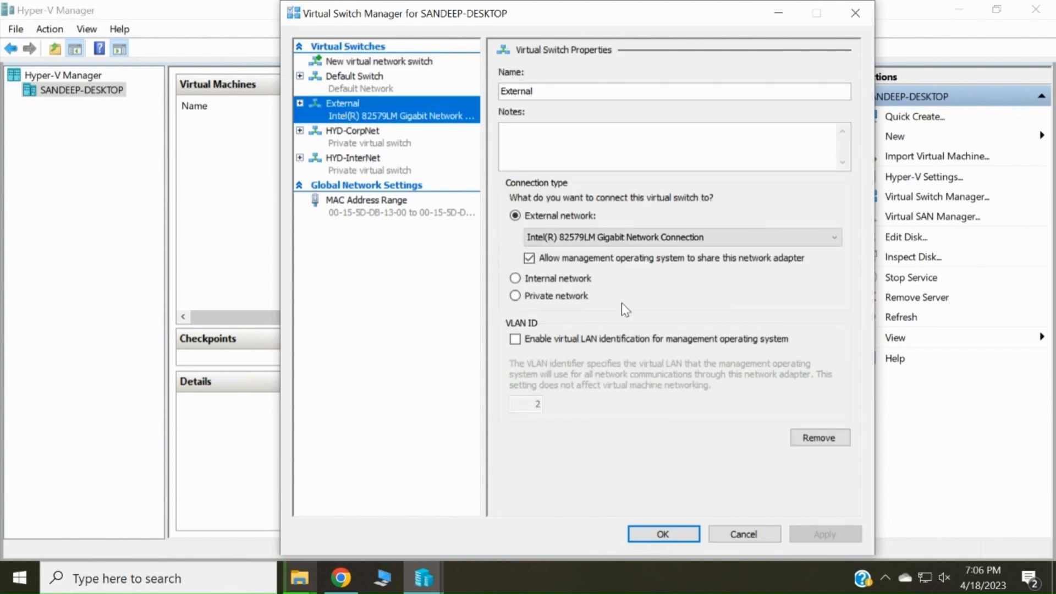
click(836, 438)
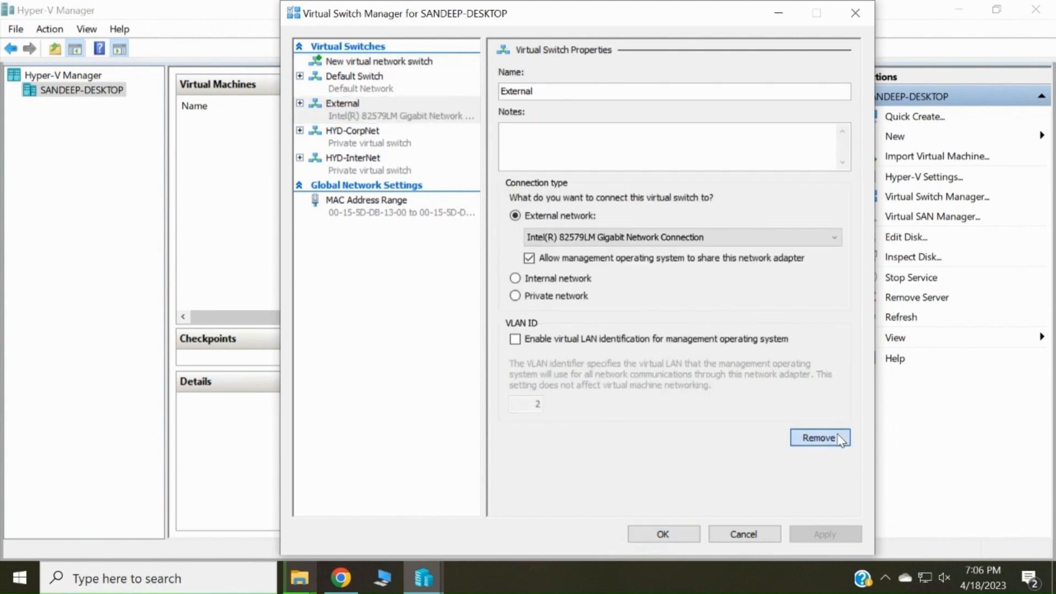
click(368, 143)
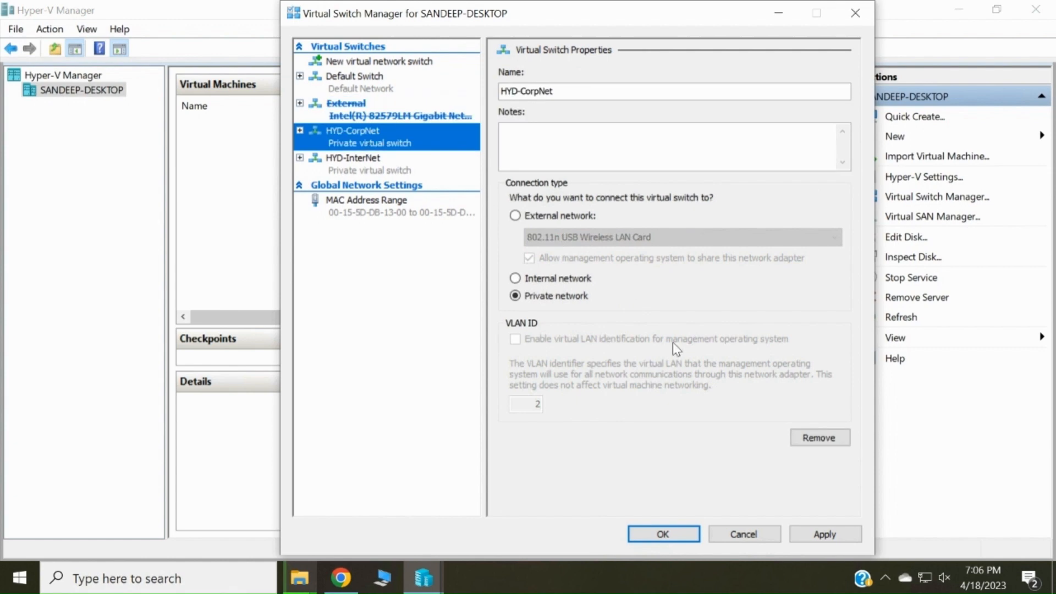
click(823, 438)
click(368, 166)
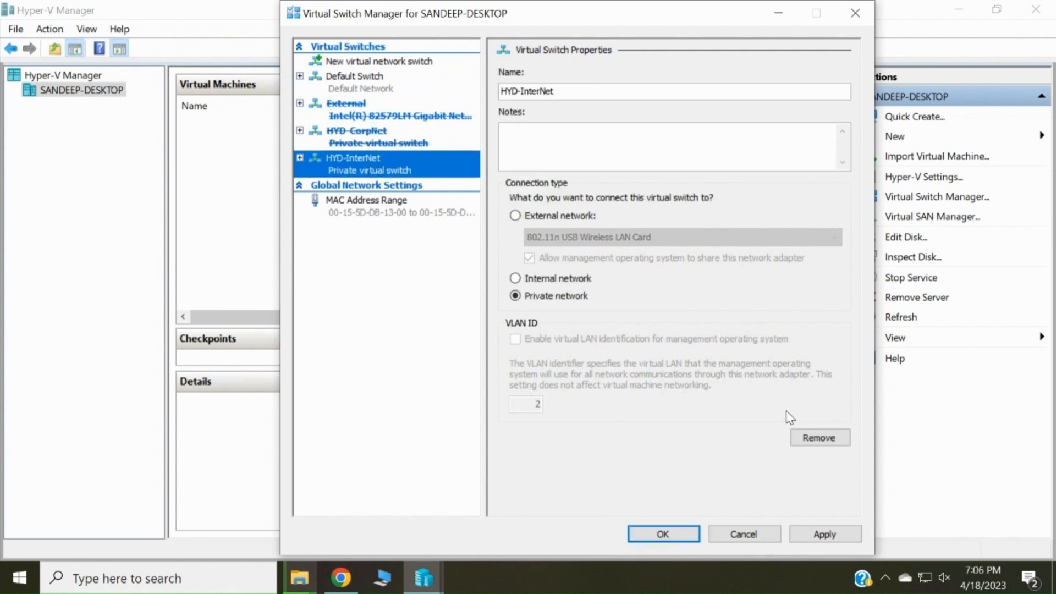
click(820, 438)
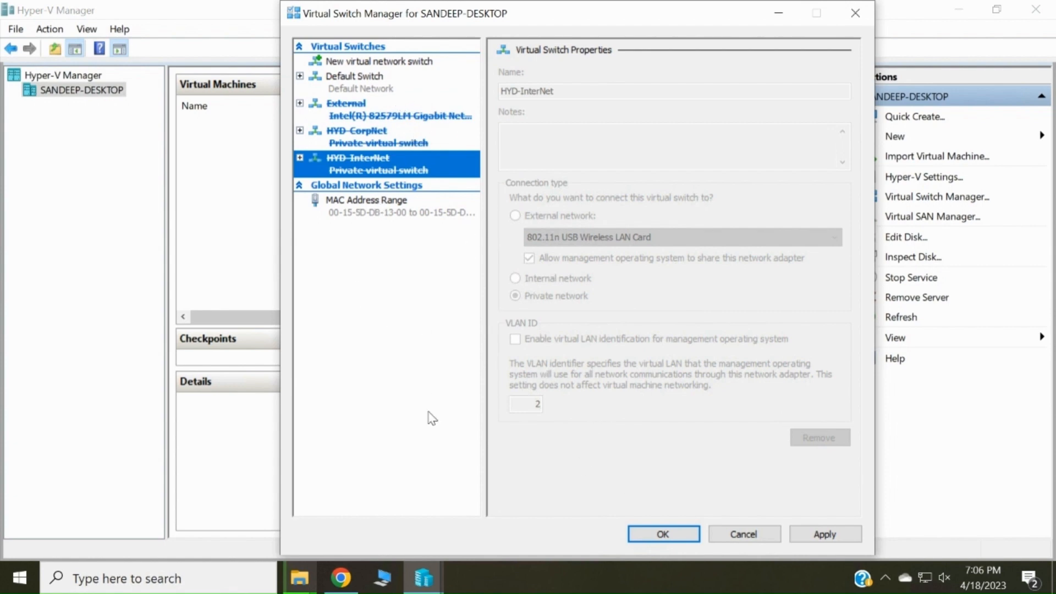
- Apply the switch removals, accepting the network disruption warning, and verify only Default Switch remains
click(682, 540)
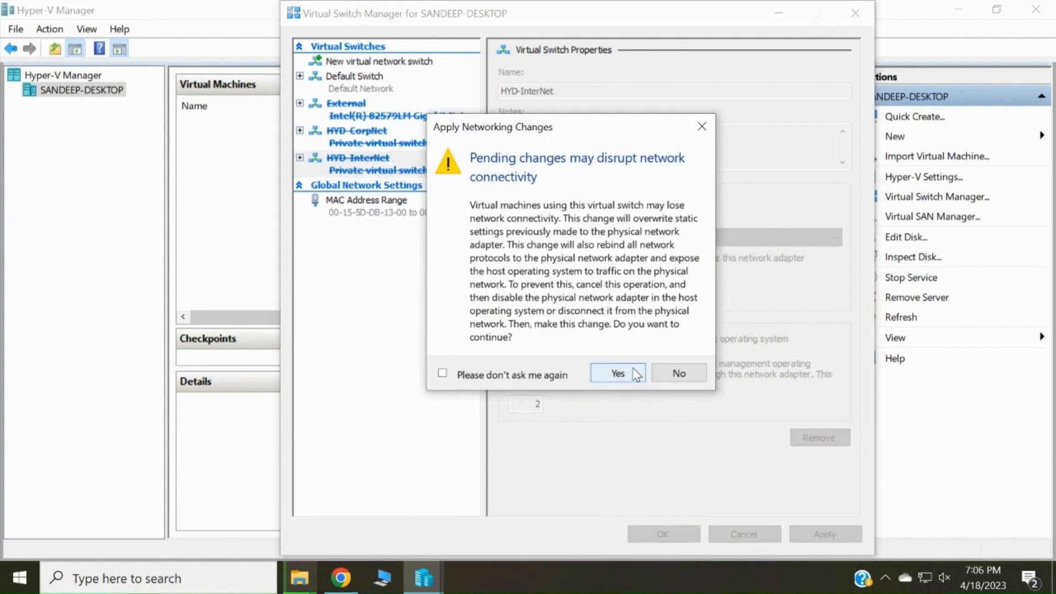
click(619, 374)
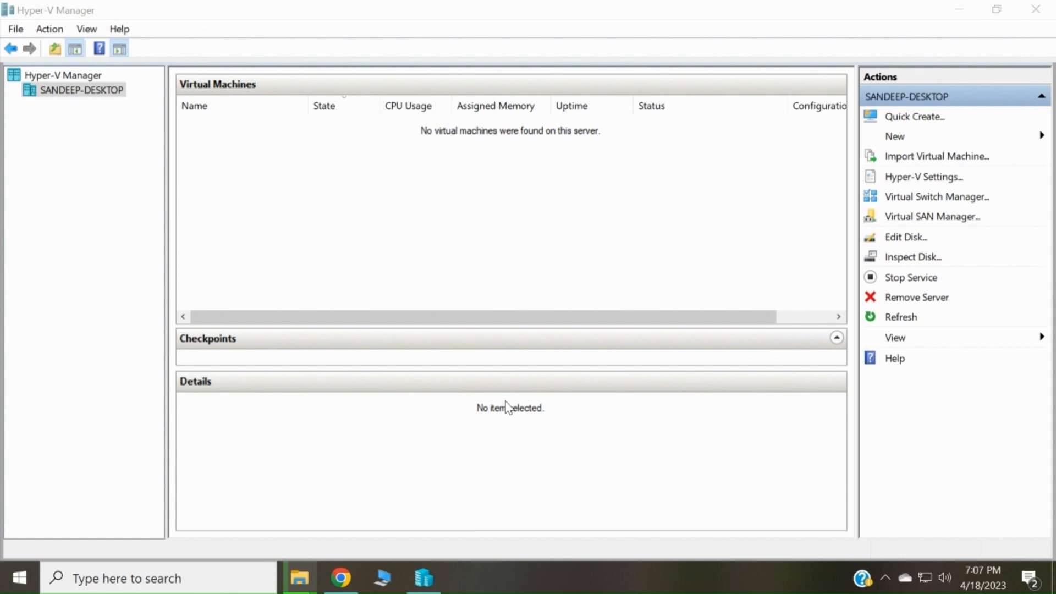
click(935, 198)
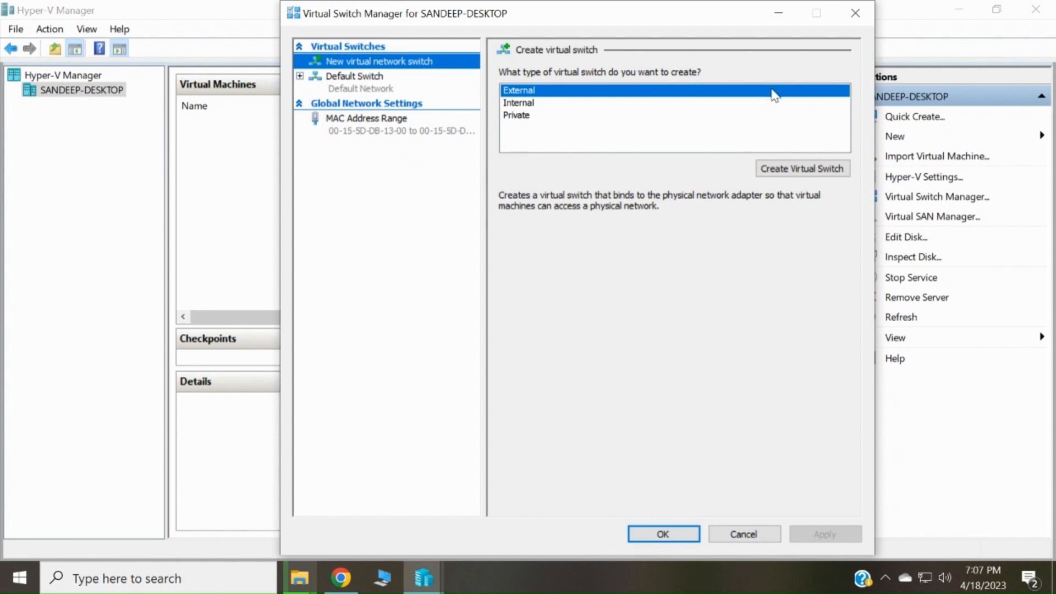
click(856, 13)
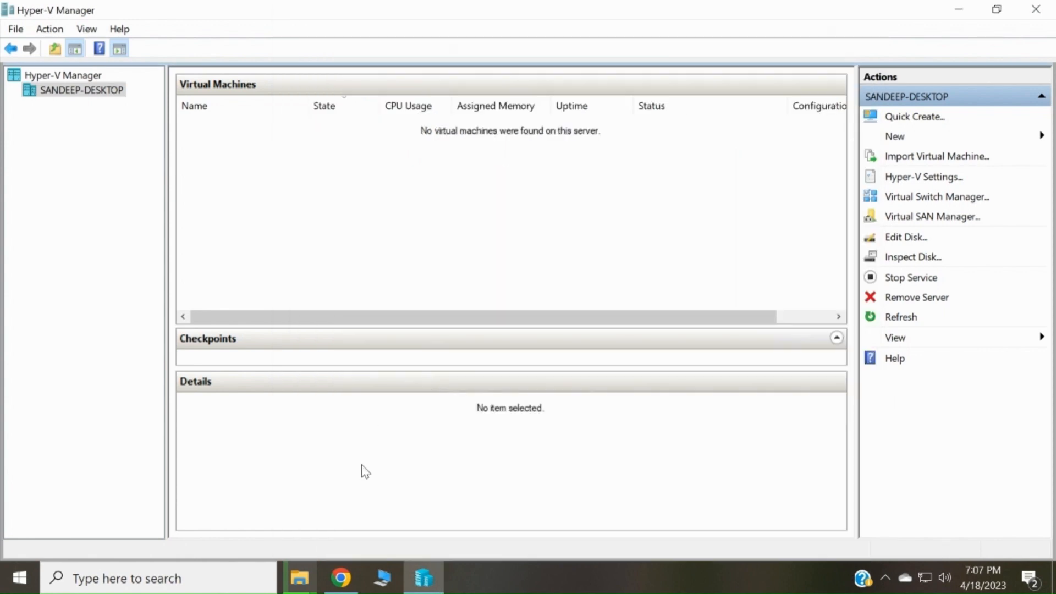
- Check the extraction progress, then return to the NewSSD (D:) File Explorer window
mouse_move(300, 583)
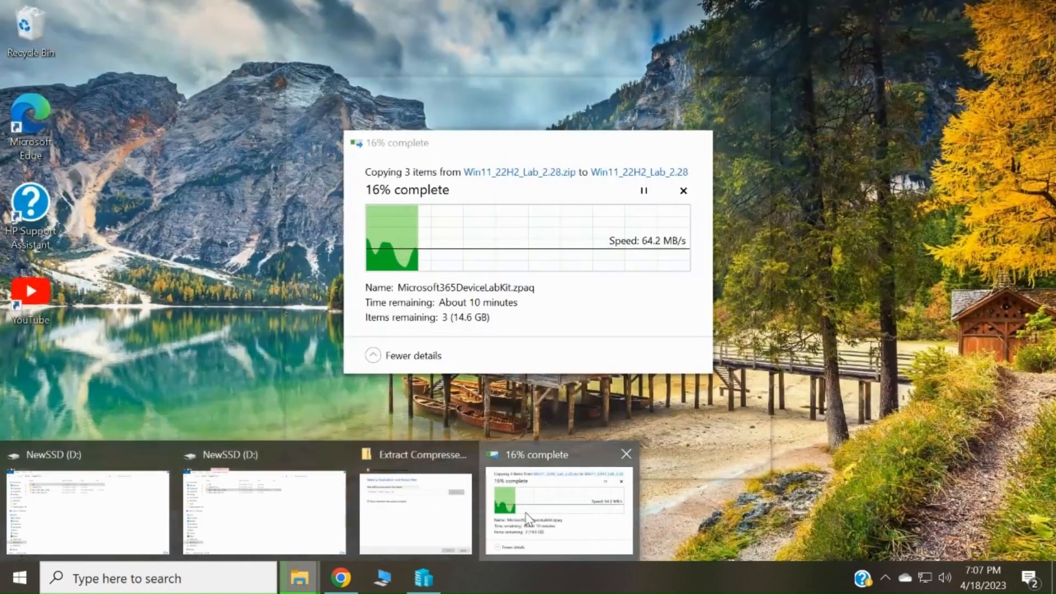
click(561, 496)
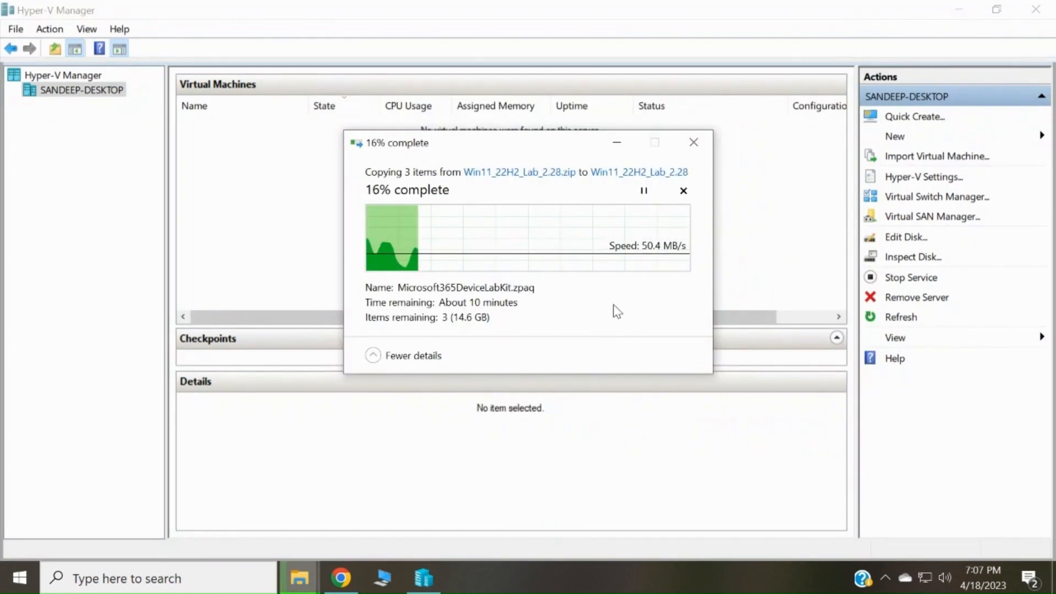
click(301, 583)
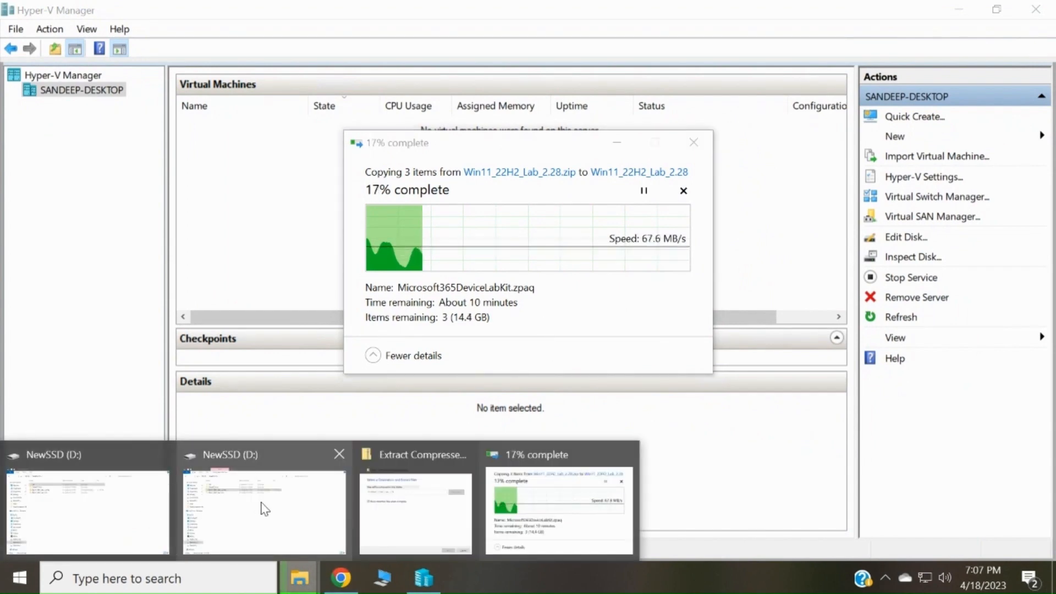
click(264, 509)
click(321, 231)
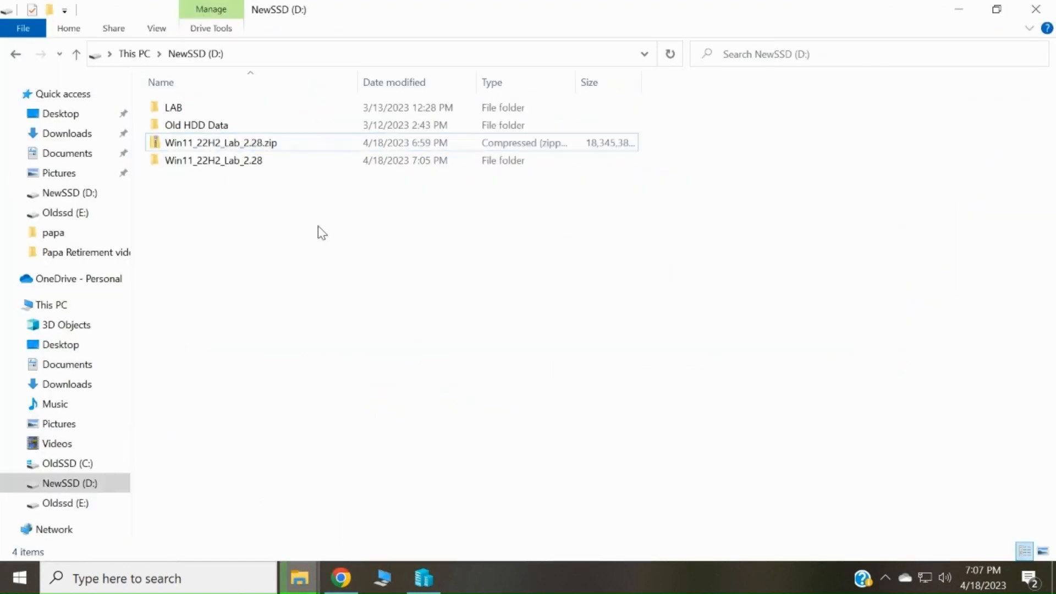
- Open the LAB folder to review its contents, then go back to NewSSD (D:)
right_click(189, 106)
click(178, 107)
right_click(178, 107)
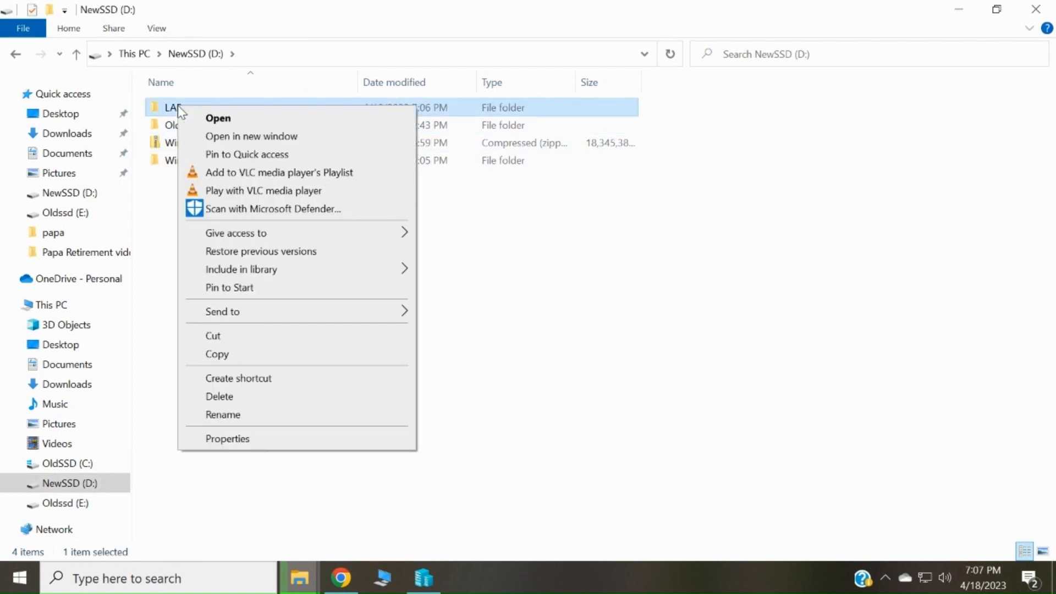
click(454, 119)
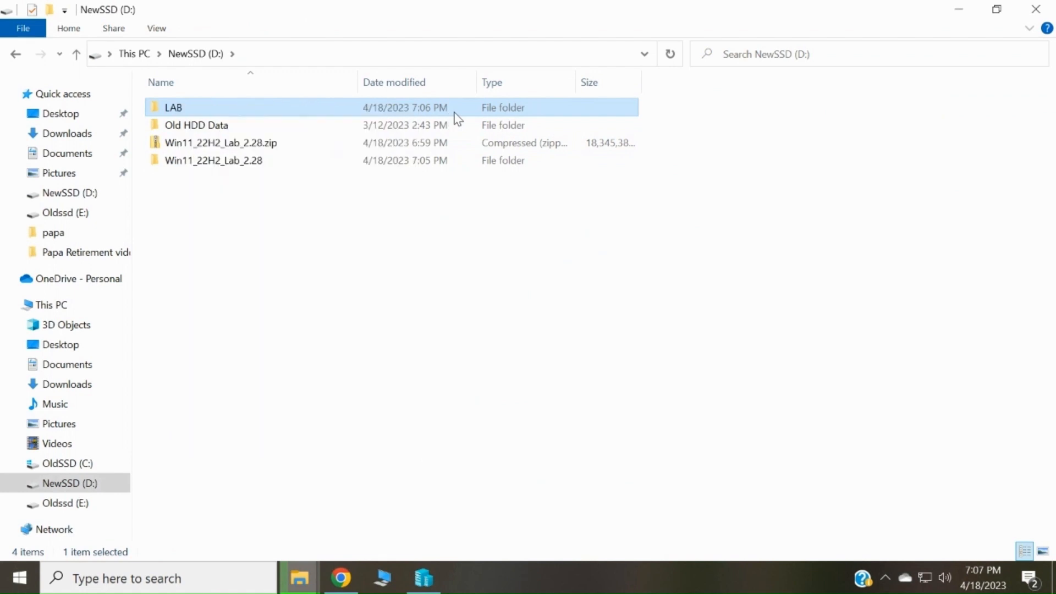
double_click(455, 114)
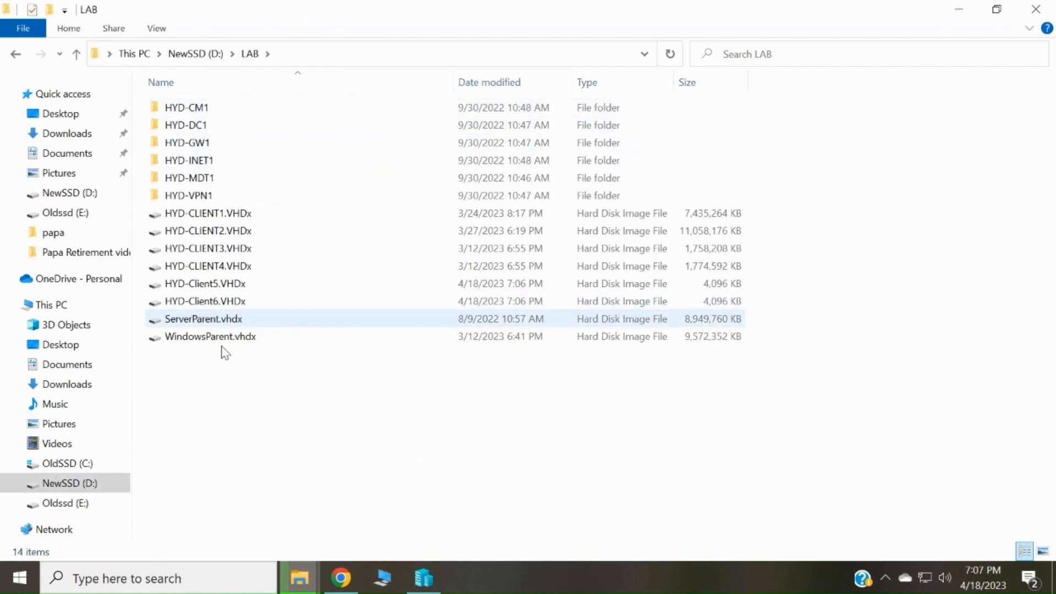
click(199, 60)
- Permanently delete the LAB folder from NewSSD (D:) and bring the extraction progress forward
right_click(265, 113)
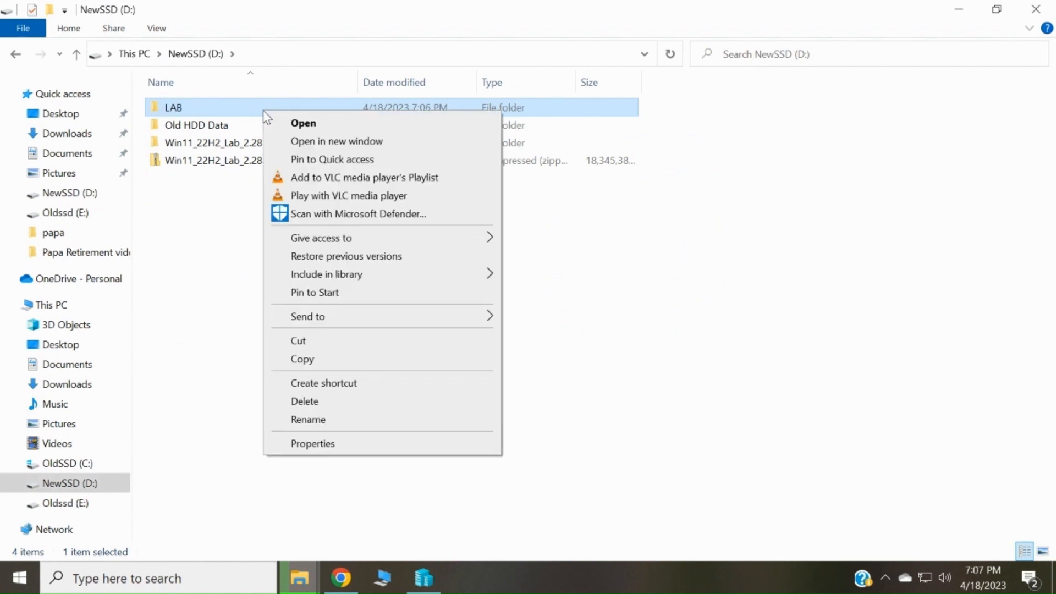
click(302, 402)
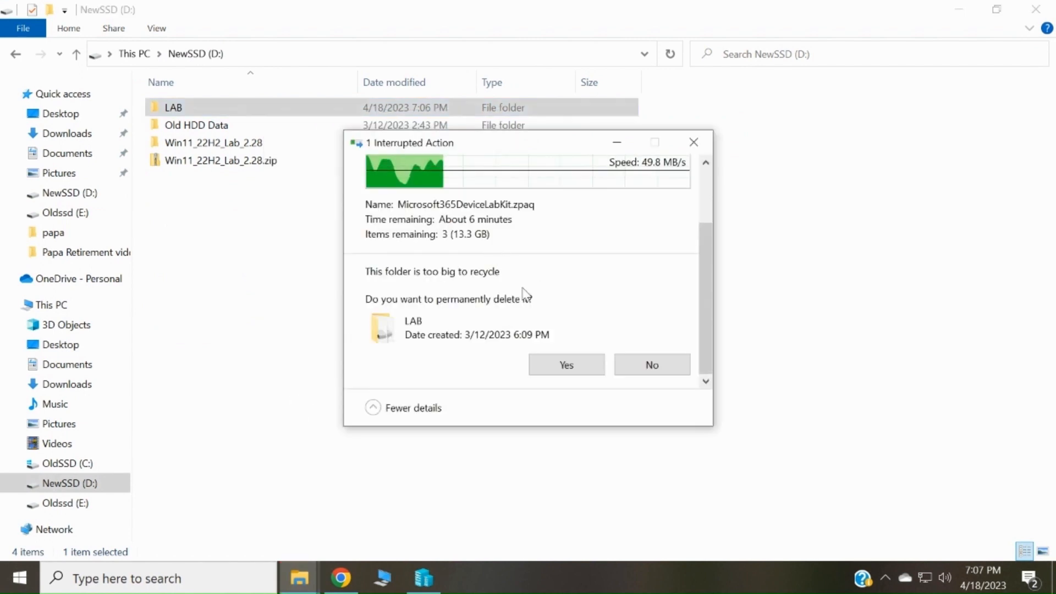
click(582, 370)
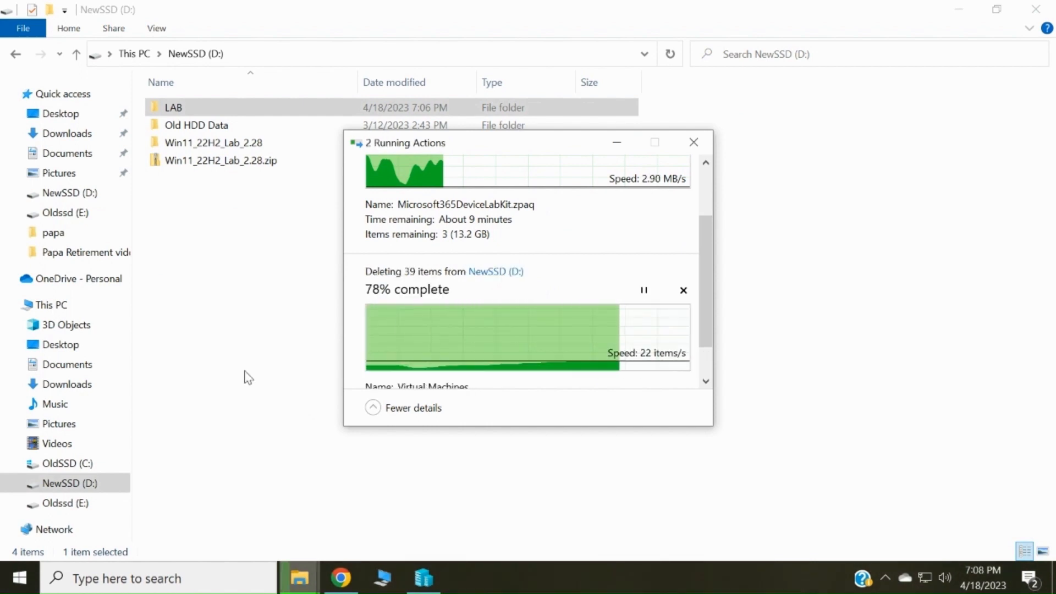
click(218, 228)
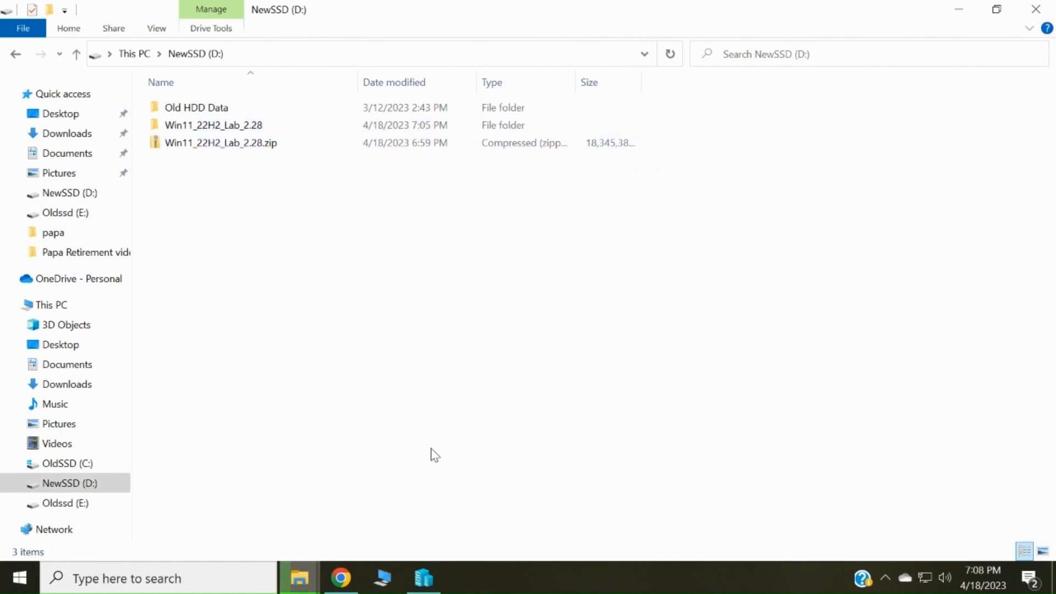
click(318, 580)
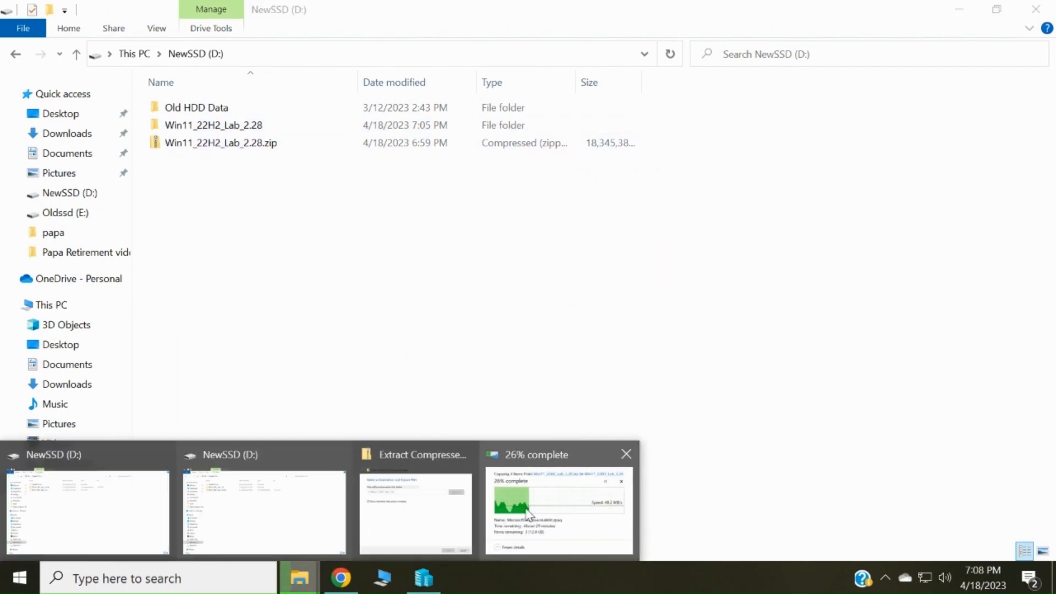
click(529, 514)
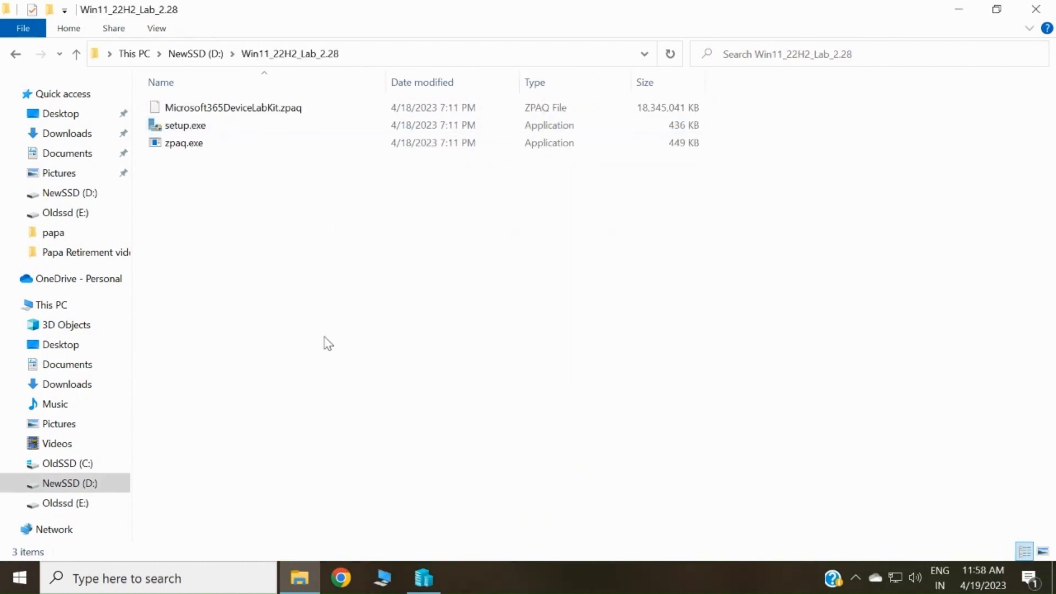
- Create a new external virtual switch named 'External' on the wireless adapter and apply it
click(423, 591)
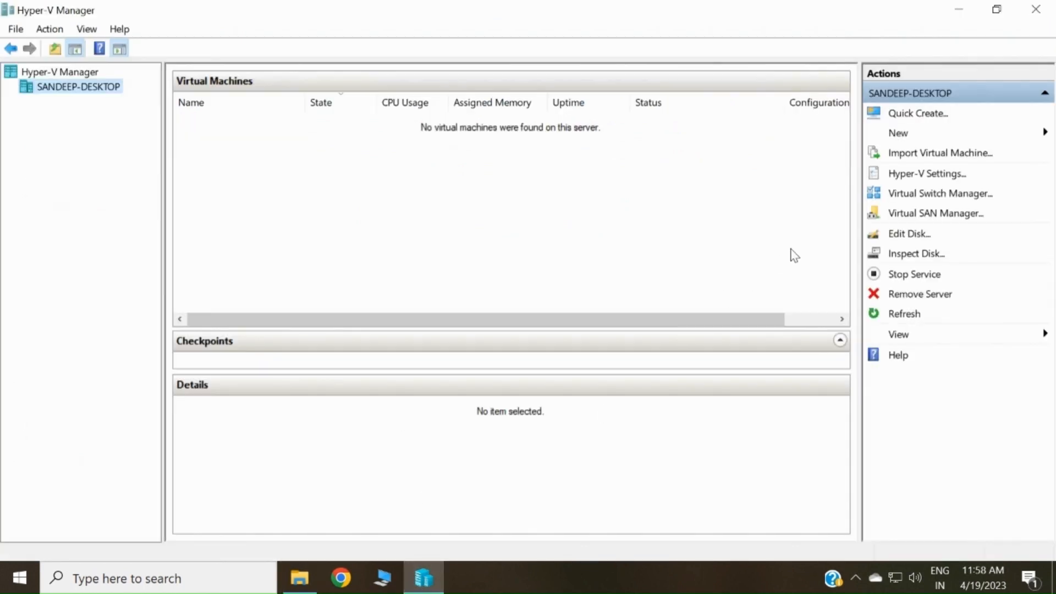
click(922, 194)
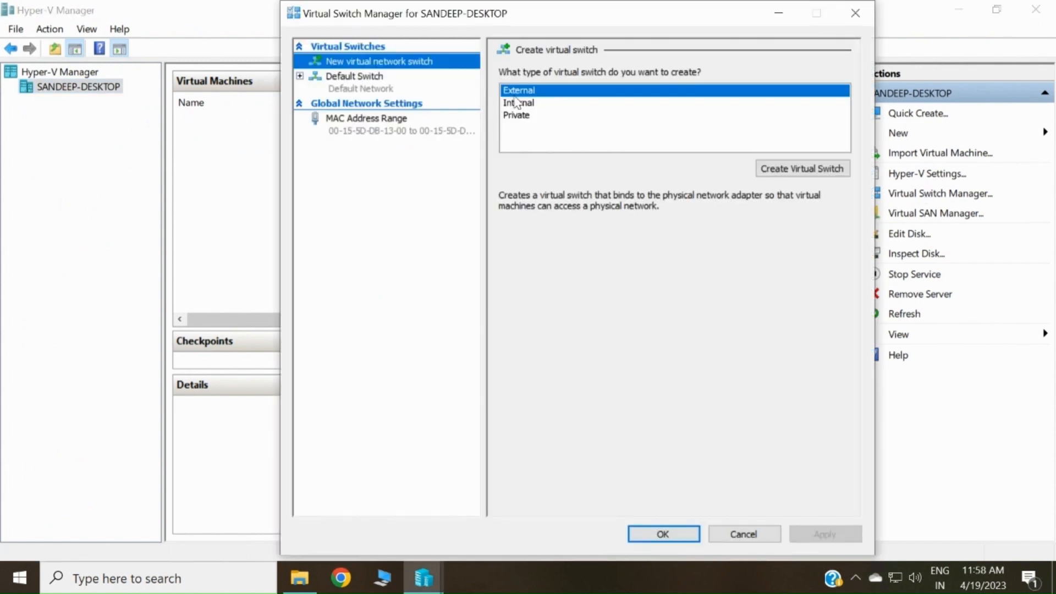
click(781, 172)
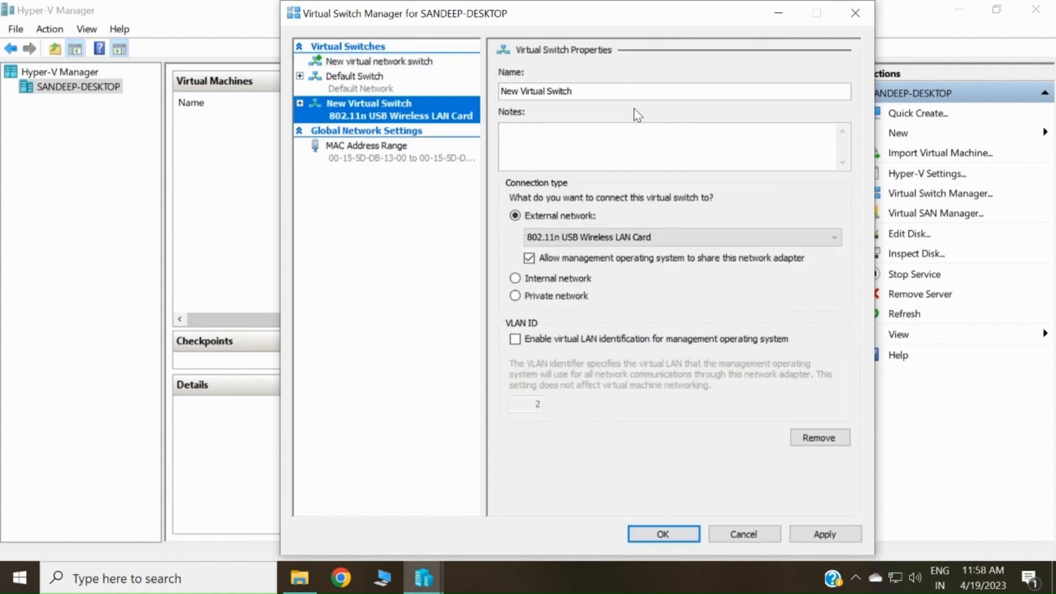
click(622, 94)
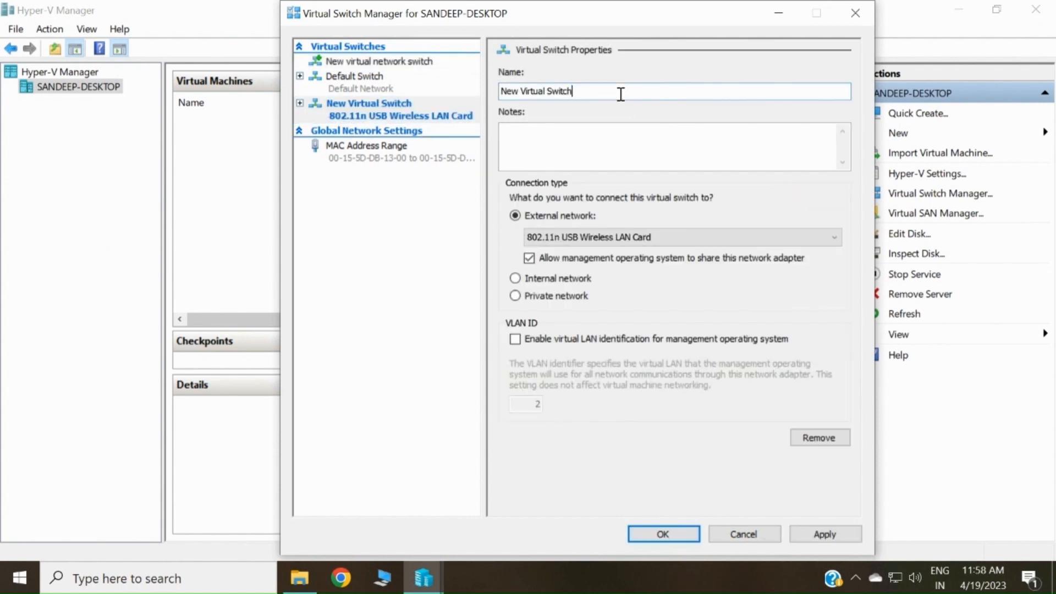
key(BackSpace)
key(BackSpace)
key(BackSpace)
key(BackSpace)
key(BackSpace)
key(BackSpace)
key(BackSpace)
key(BackSpace)
key(BackSpace)
key(BackSpace)
key(BackSpace)
key(BackSpace)
key(BackSpace)
key(BackSpace)
key(BackSpace)
key(BackSpace)
key(BackSpace)
key(BackSpace)
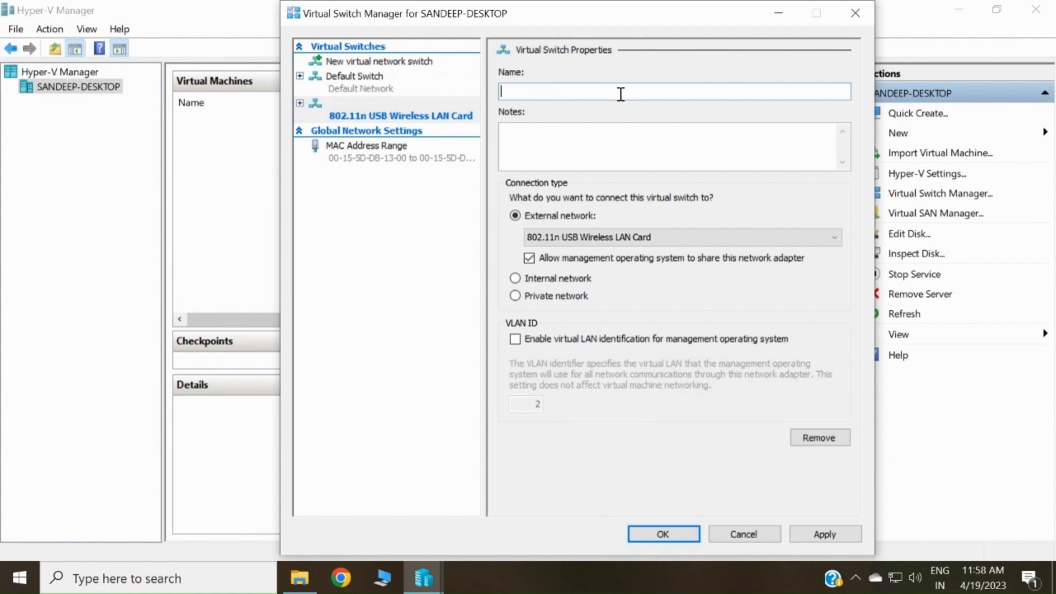
text(External)
click(660, 535)
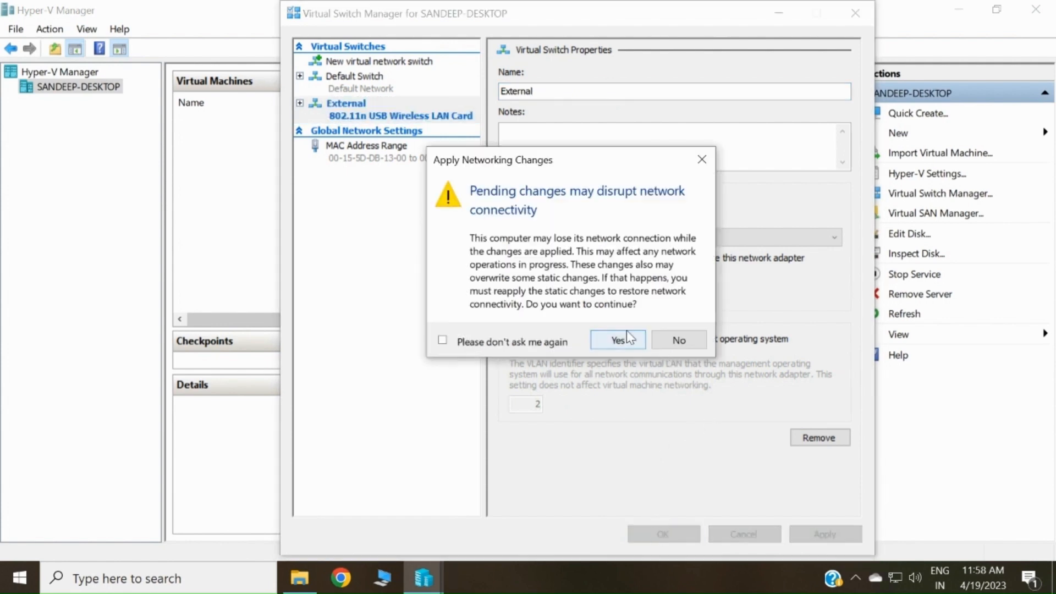
click(619, 342)
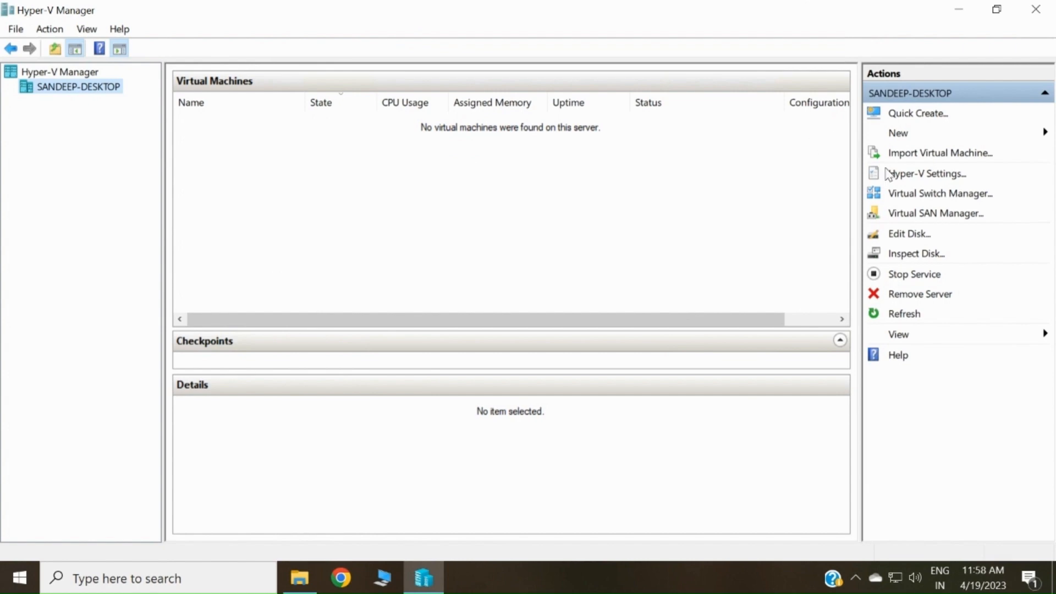
- Verify the External switch's adapter settings, then close Virtual Switch Manager and Hyper-V Manager
click(933, 197)
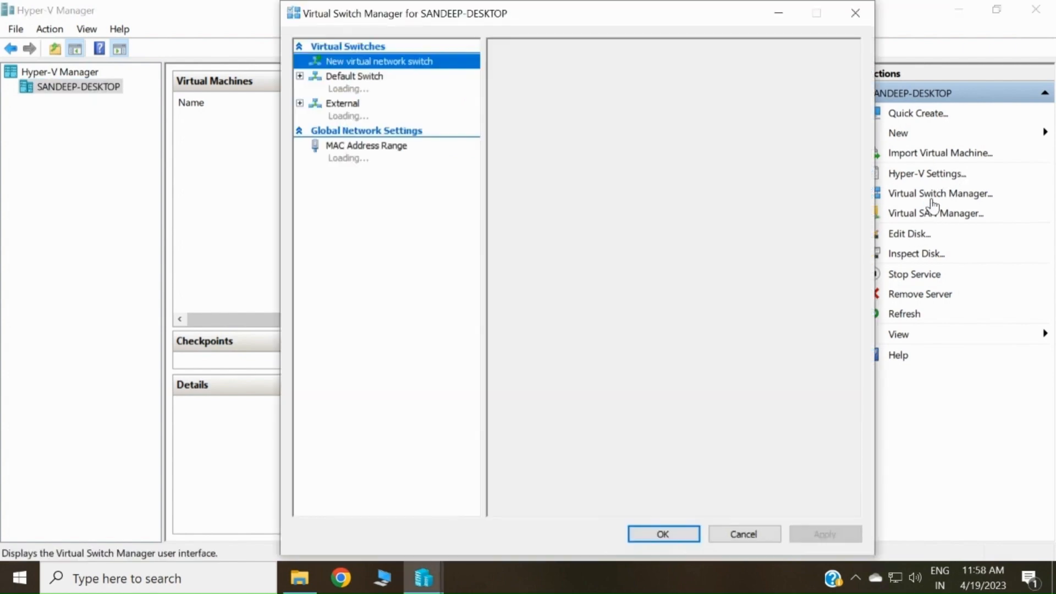
click(355, 117)
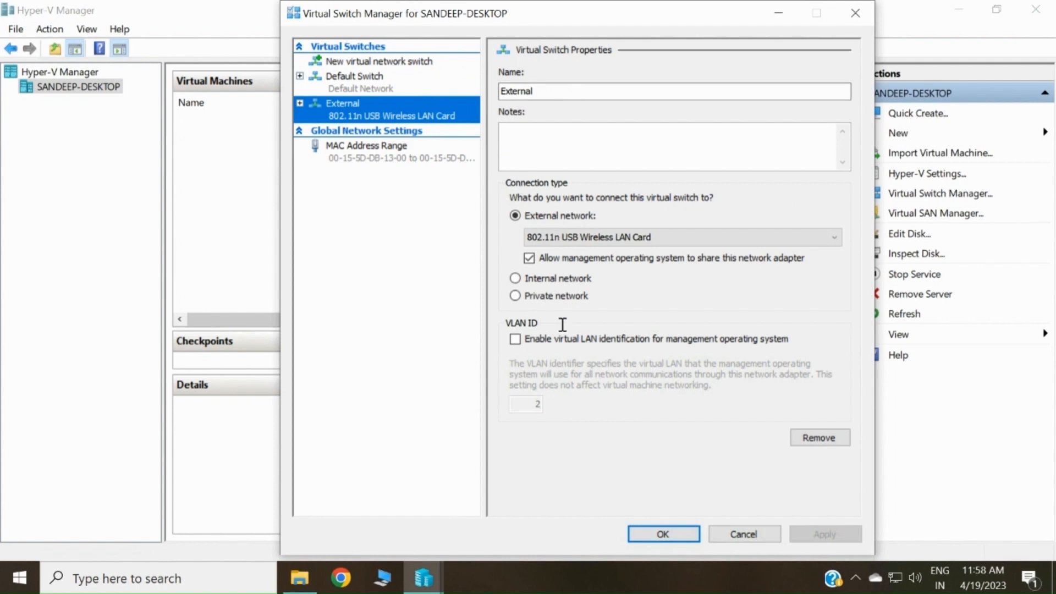
click(856, 12)
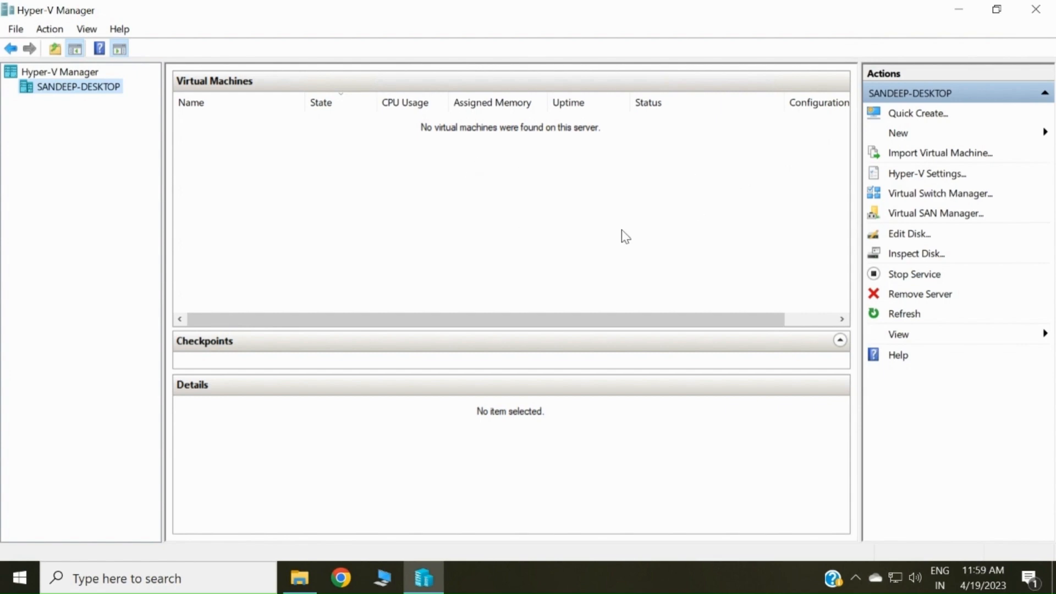
click(1045, 12)
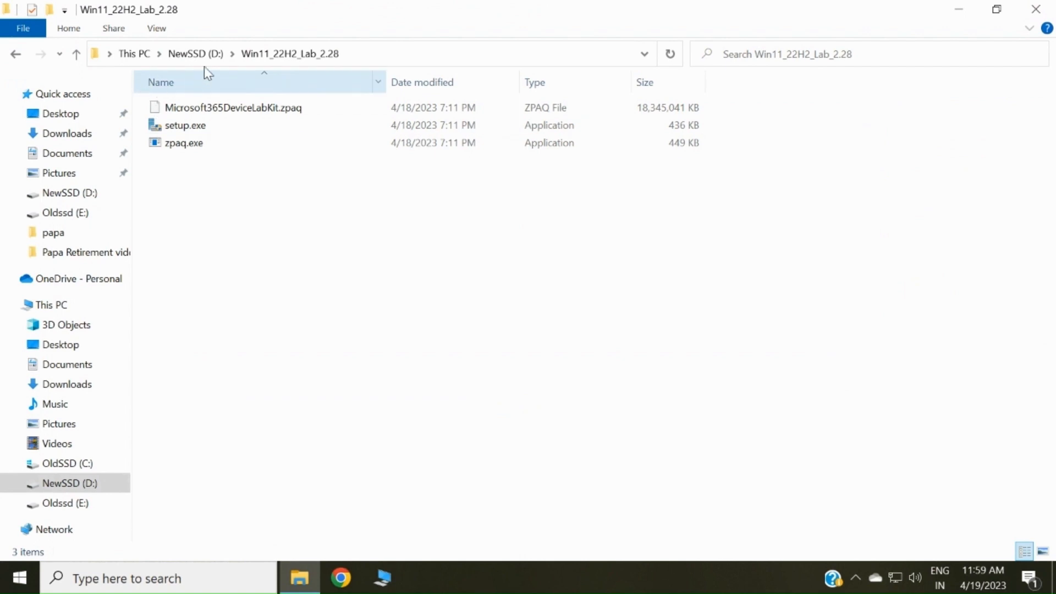
click(196, 54)
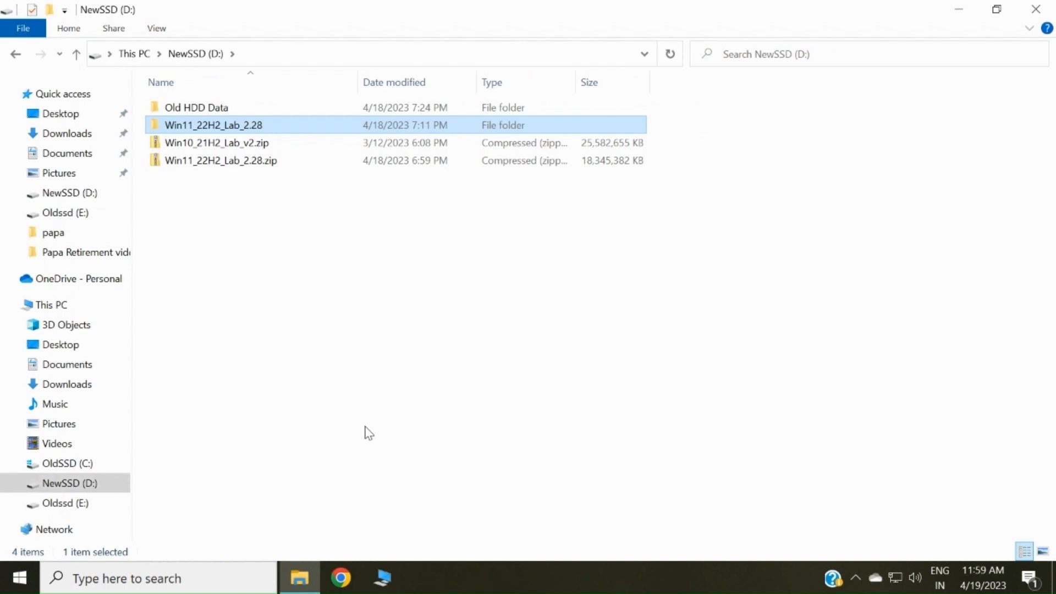
double_click(321, 137)
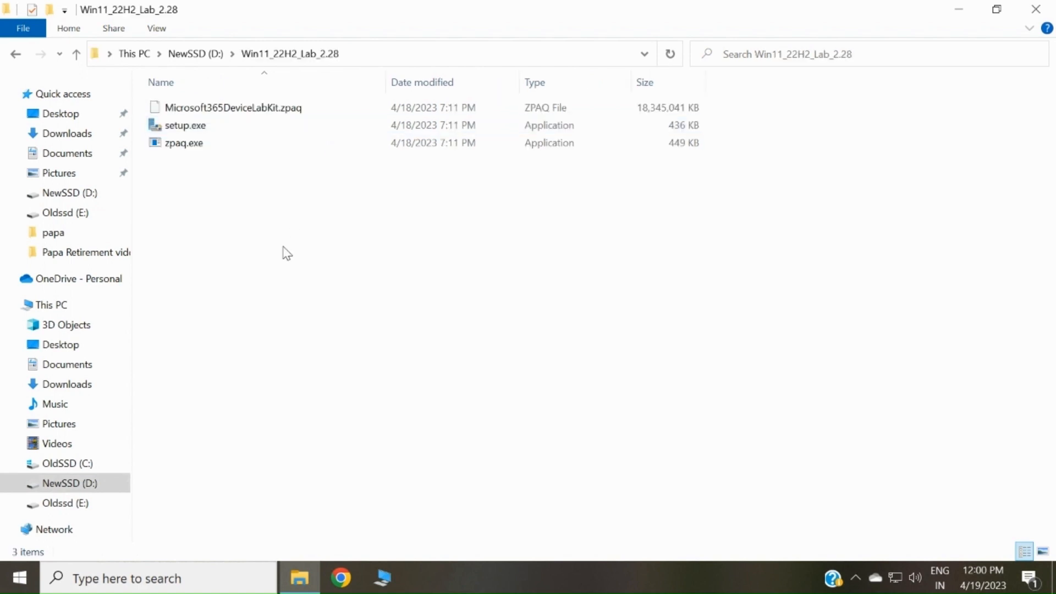
- Run the lab kit's setup.exe, allowing it past SmartScreen with Run anyway and approving UAC
double_click(199, 126)
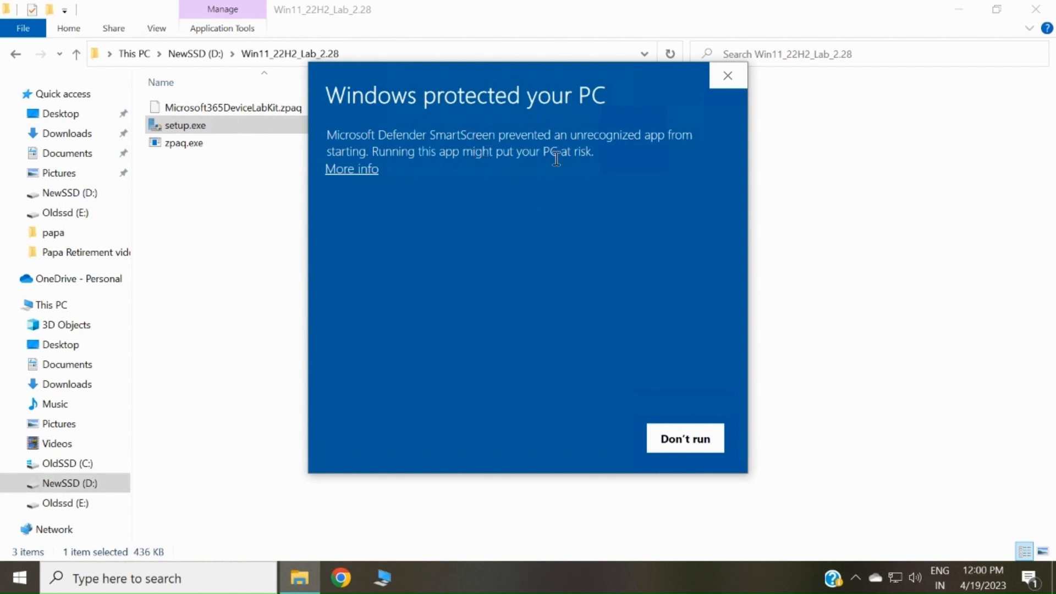
click(366, 171)
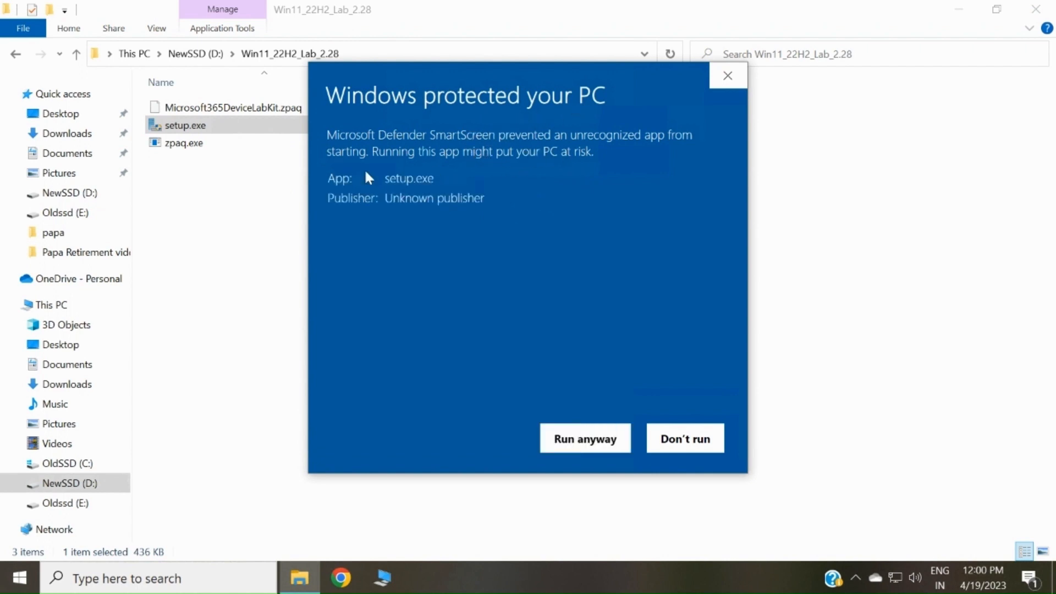
click(588, 440)
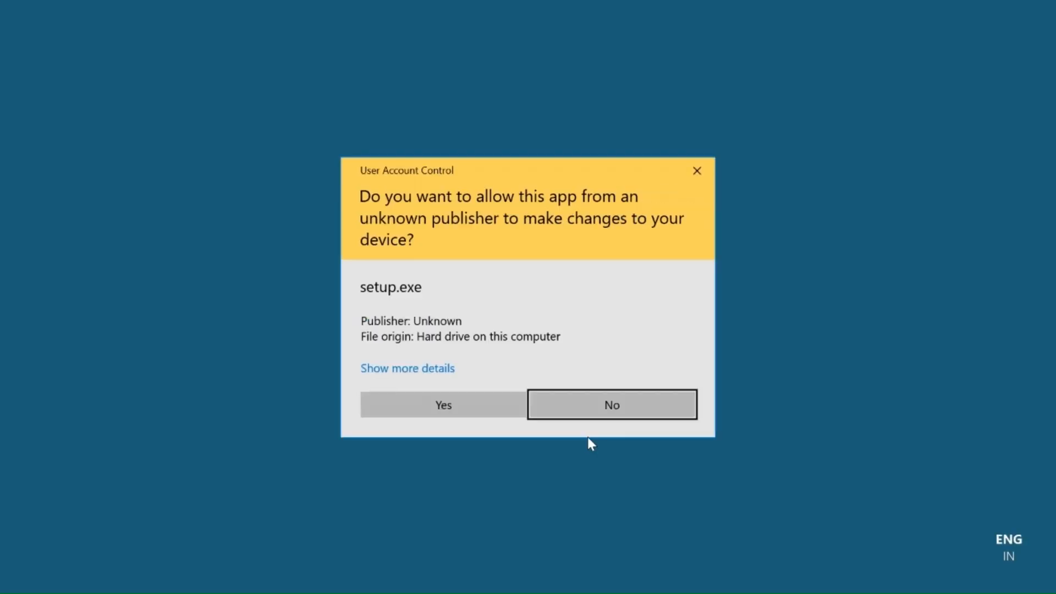
click(485, 412)
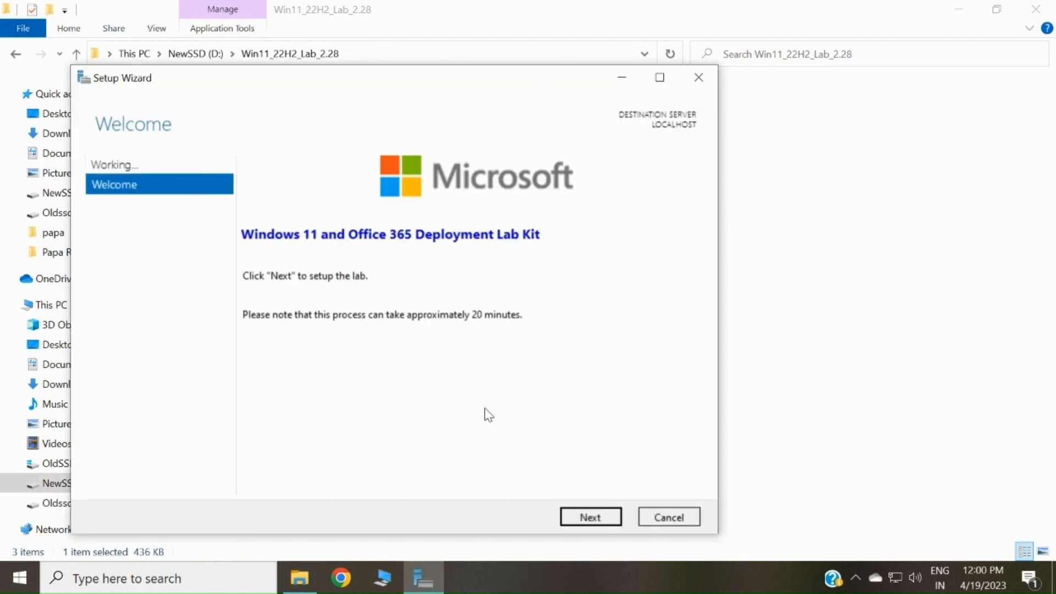
- Advance the lab kit wizard past Welcome, License and Network, keeping the External switch
click(597, 519)
click(579, 518)
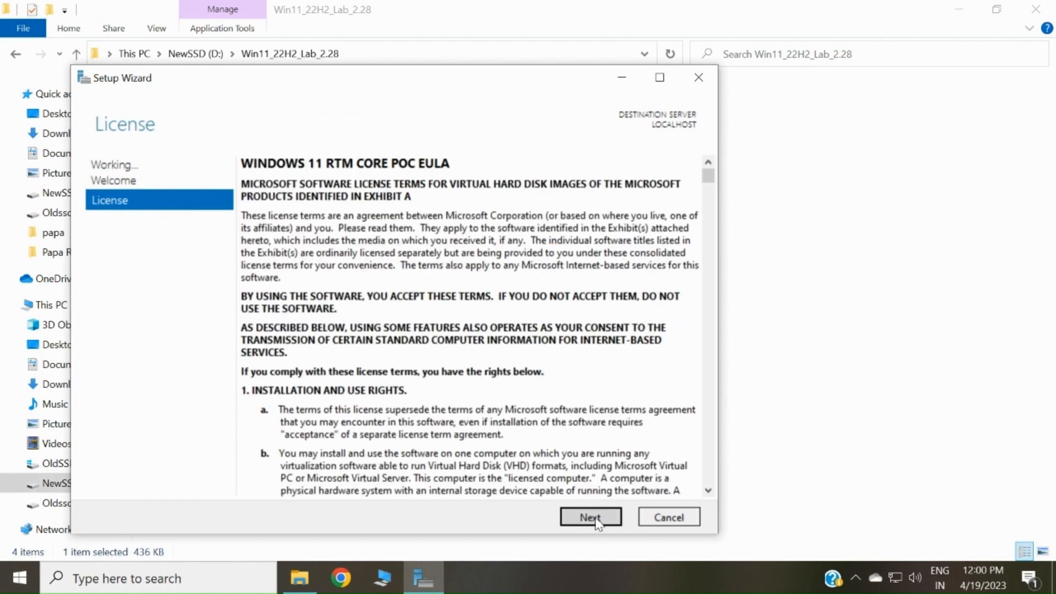
click(594, 519)
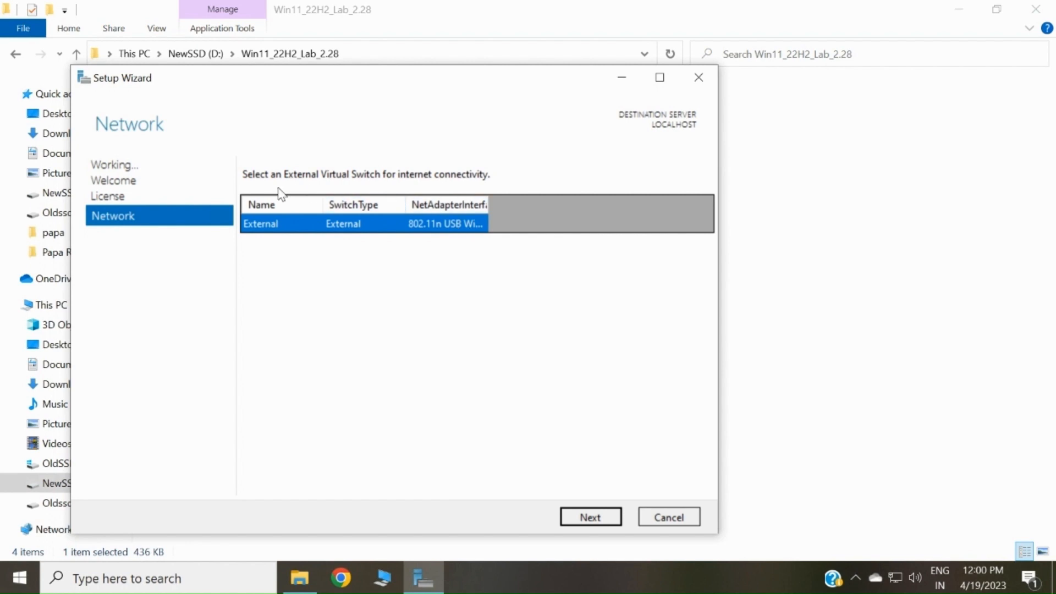
click(590, 518)
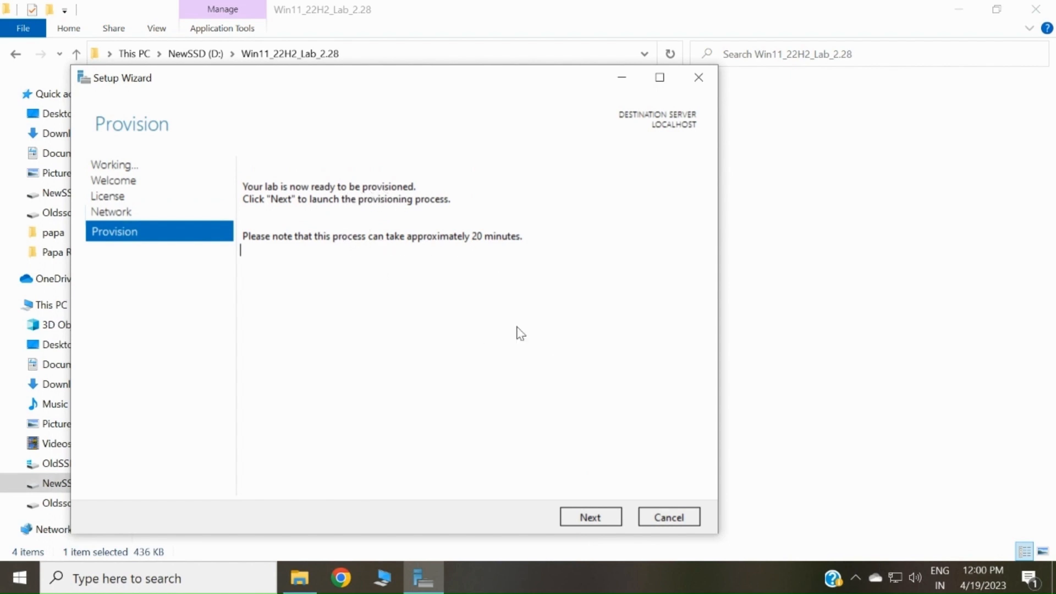
- Provision the lab files, then close the finished Setup Wizard
click(584, 520)
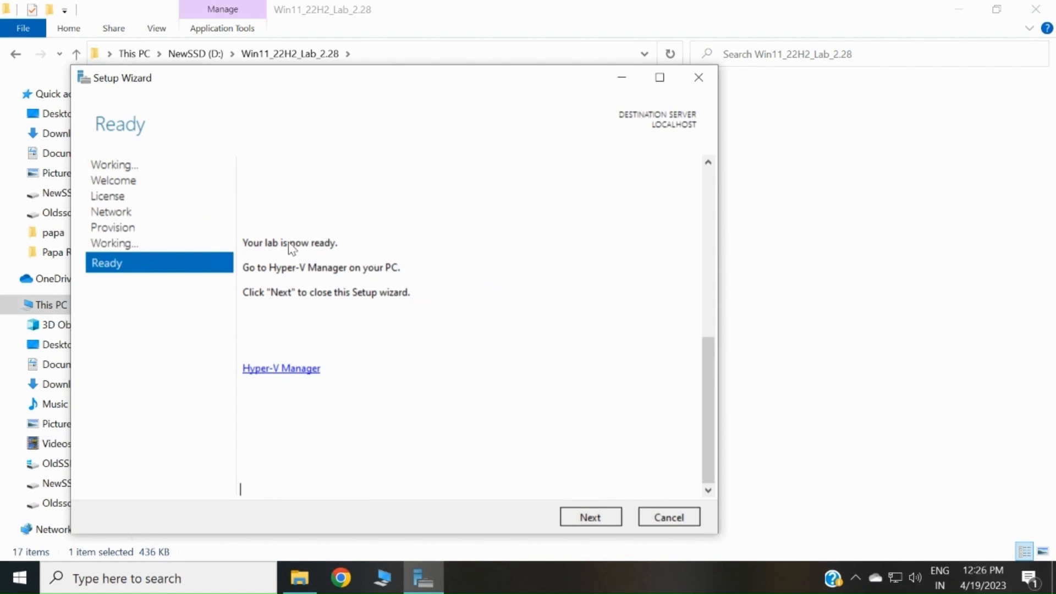
click(580, 519)
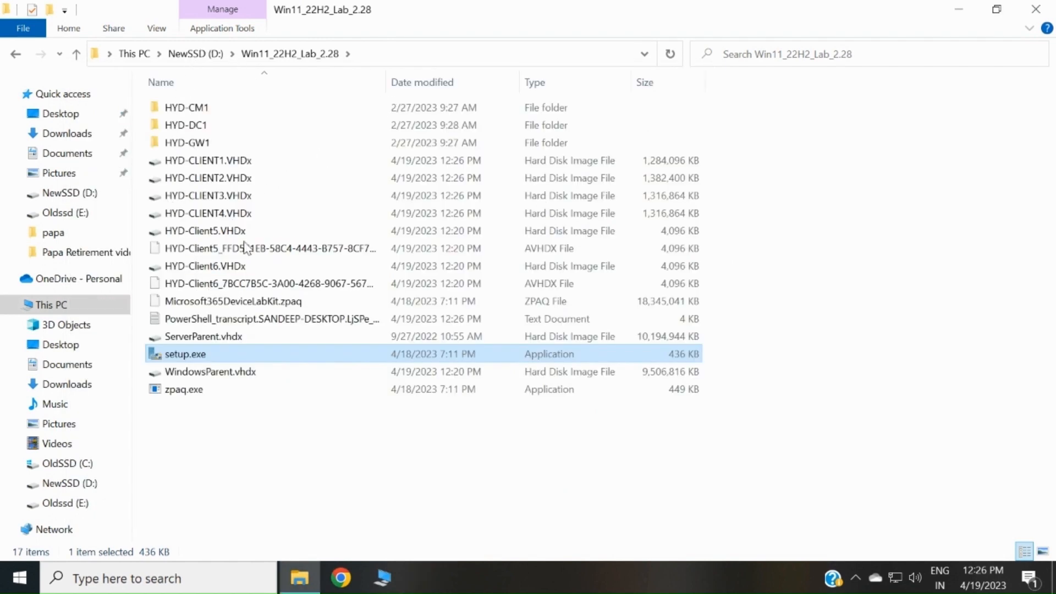
- Launch Hyper-V Manager from the Start menu and view HYD-DC1 and HYD-CLIENT1 details
click(12, 587)
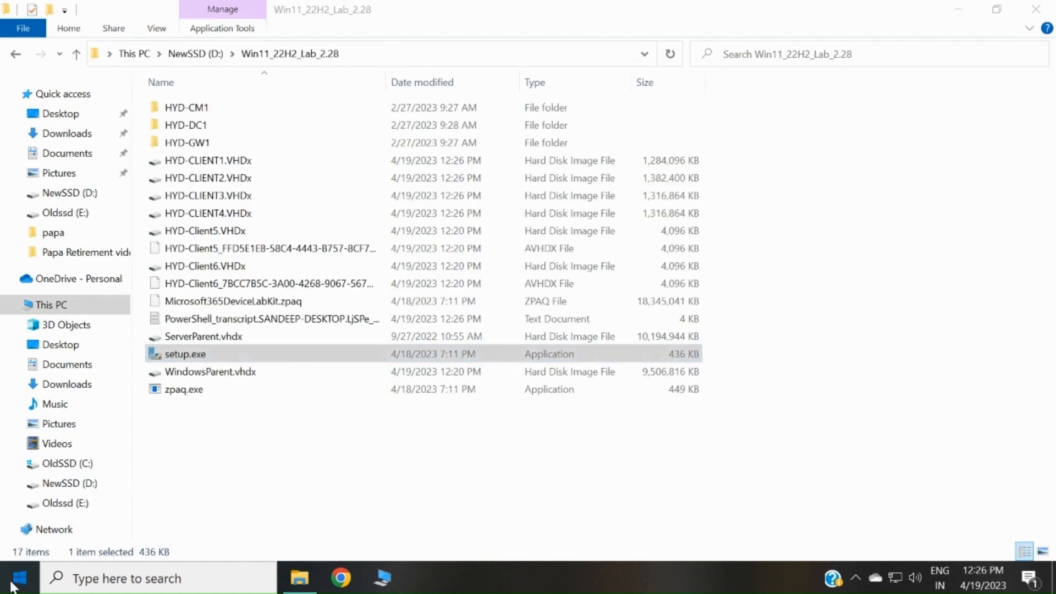
click(278, 517)
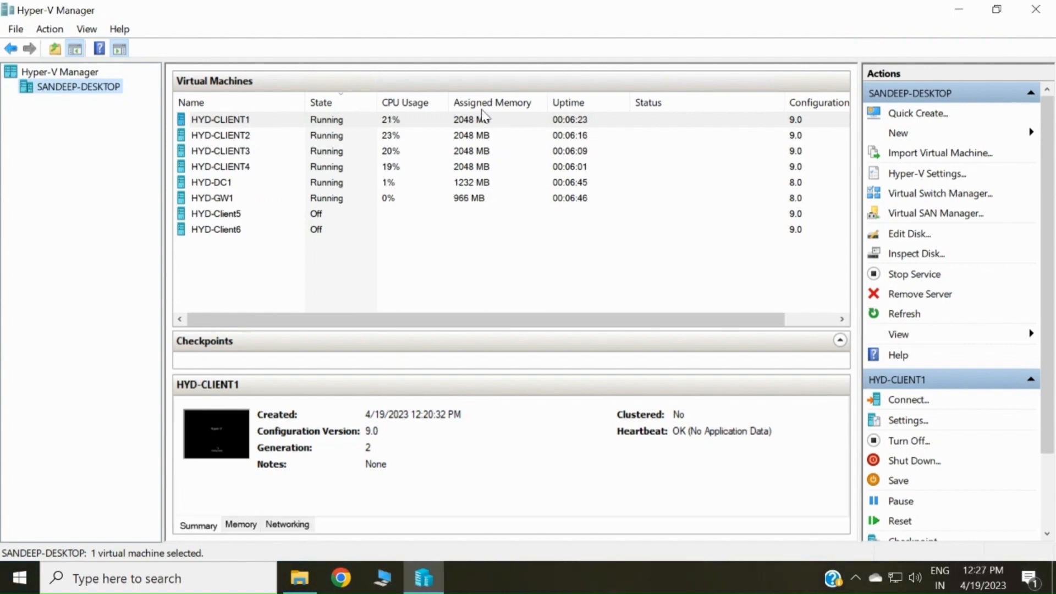
click(480, 187)
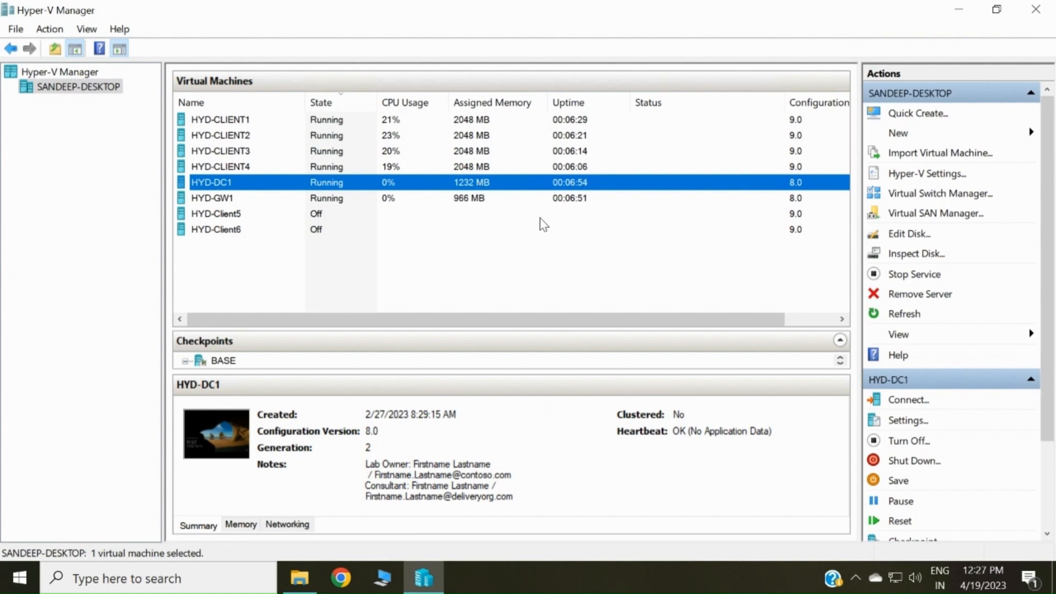
click(453, 120)
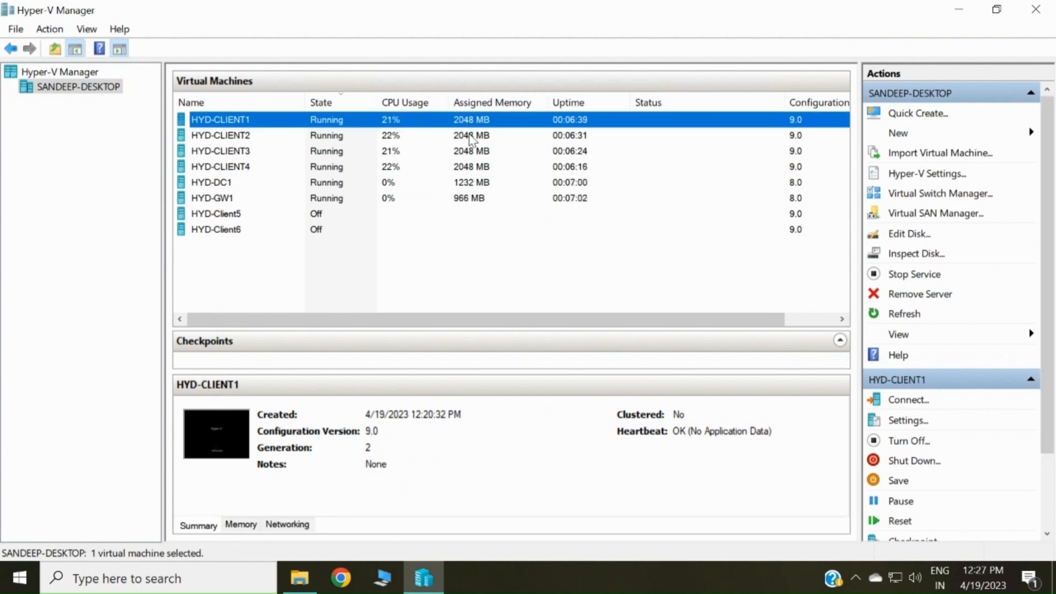
- Check the HYD-CM1 folder in the lab folder window, then return to Hyper-V Manager
click(299, 578)
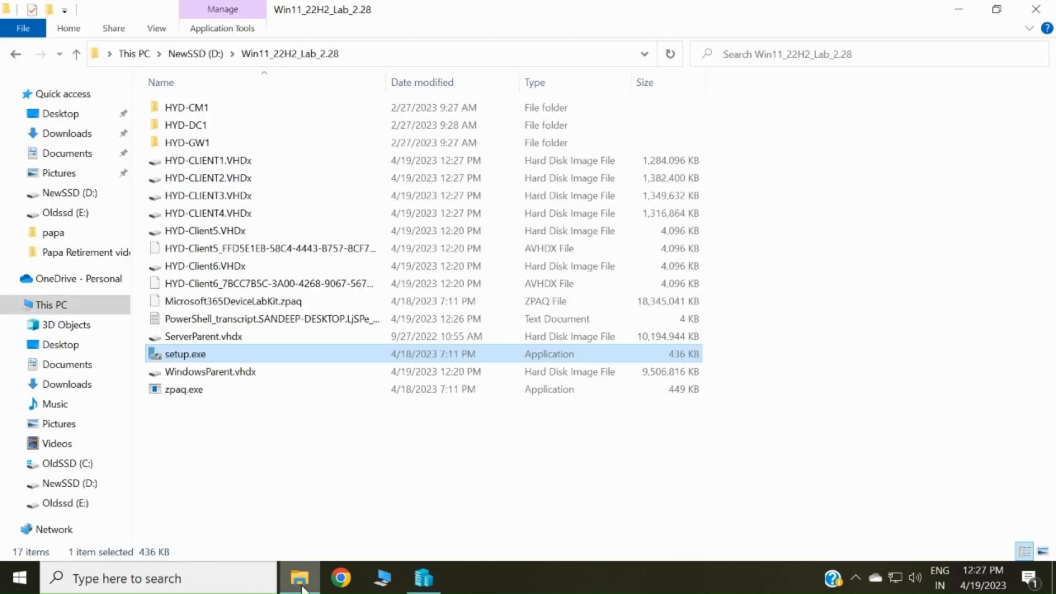
click(194, 109)
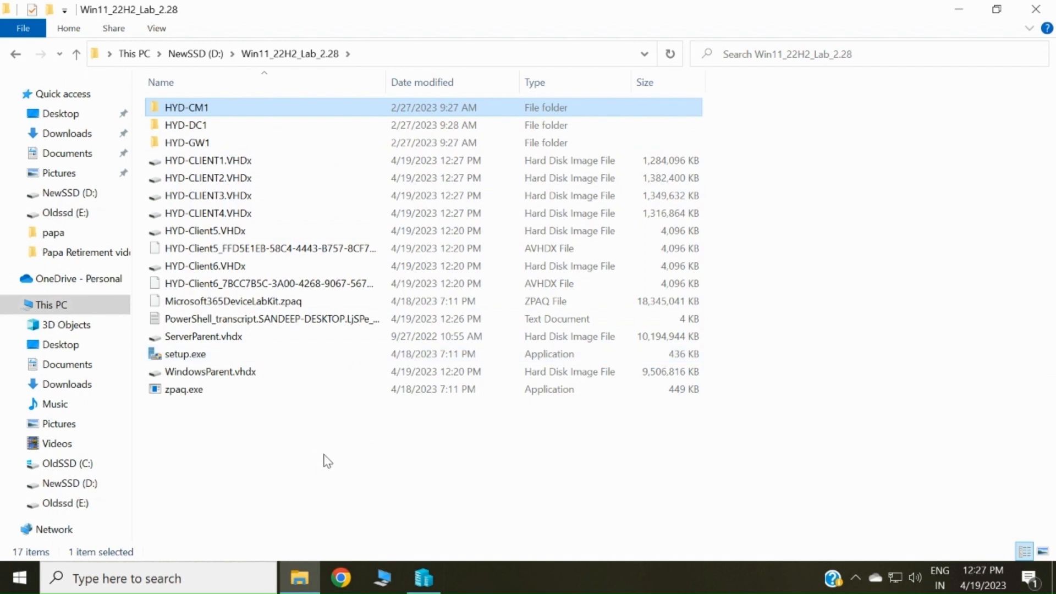
click(428, 578)
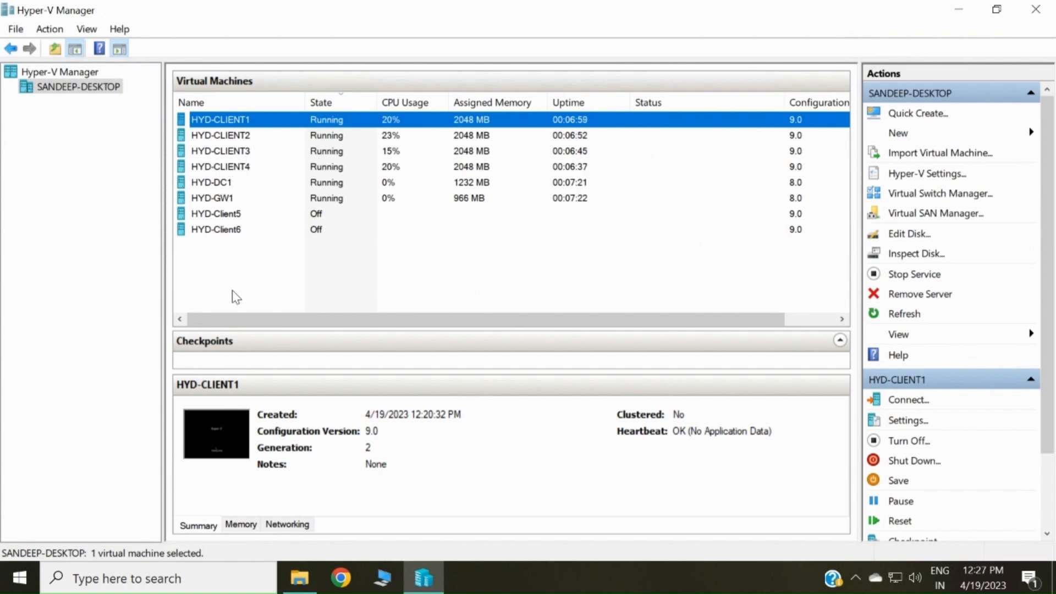
- Review details of HYD-CLIENT2, HYD-CLIENT3, HYD-CLIENT4, HYD-DC1 and HYD-GW1, then select HYD-CLIENT1
click(325, 138)
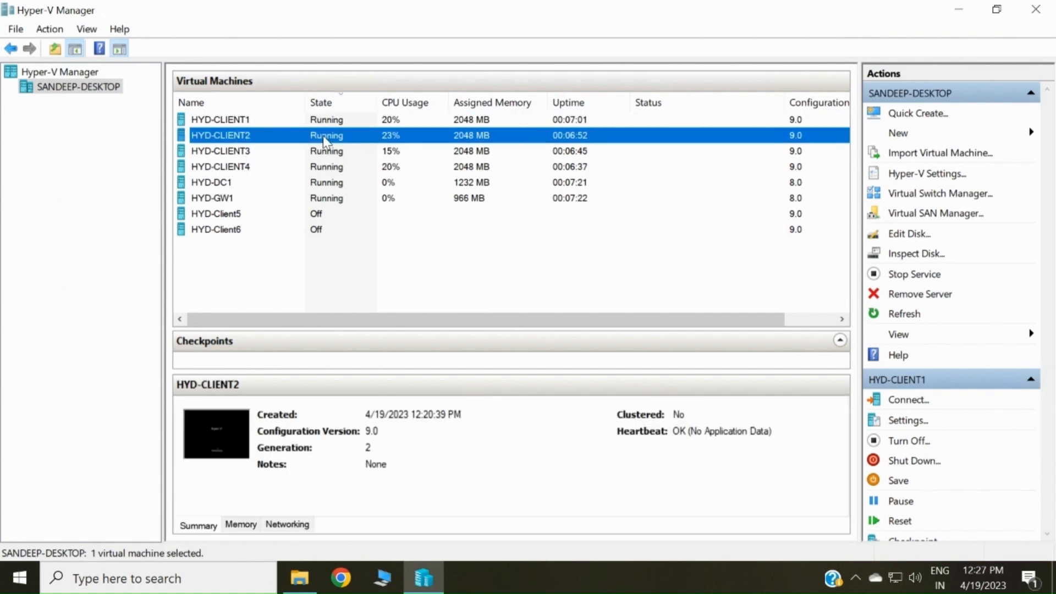
click(334, 154)
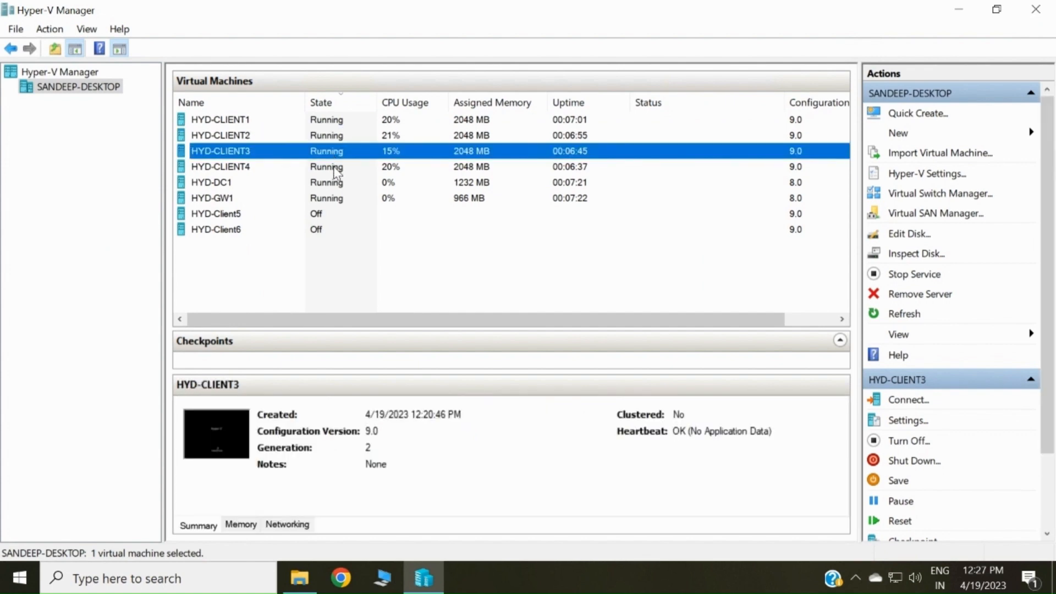
click(335, 167)
click(335, 185)
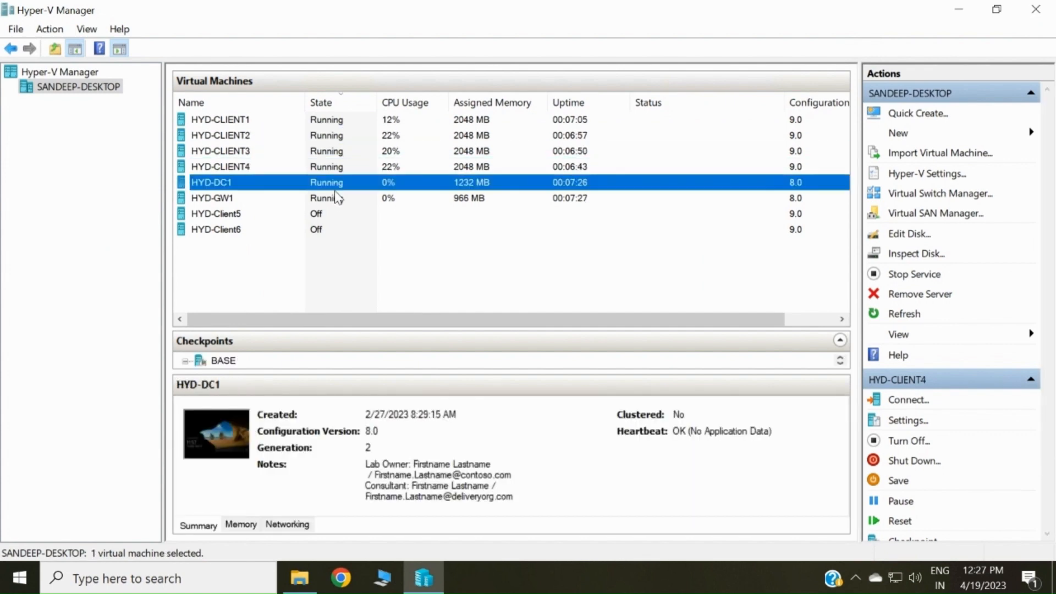
click(338, 202)
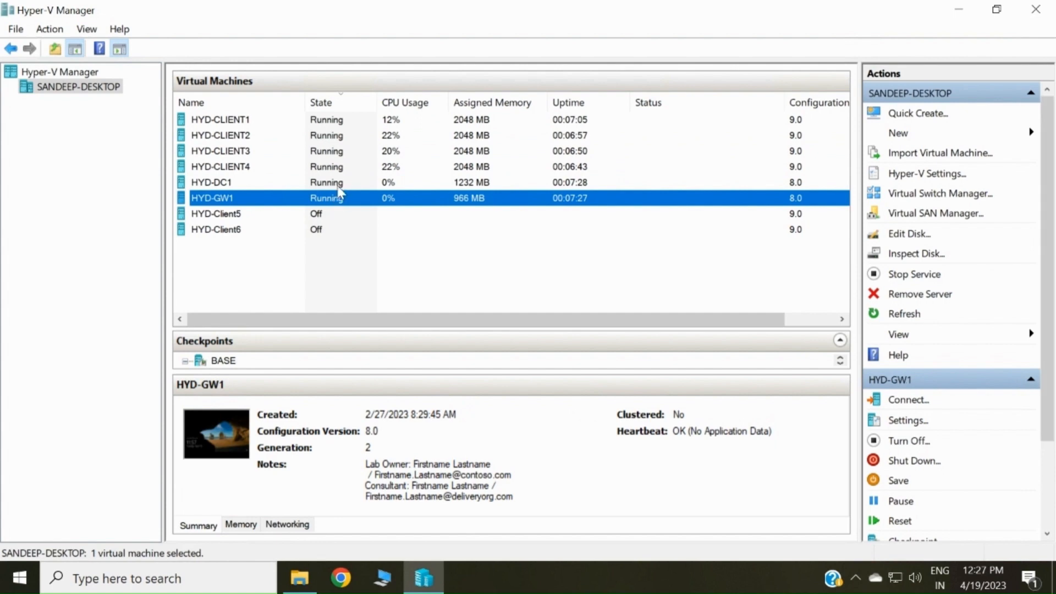
click(333, 168)
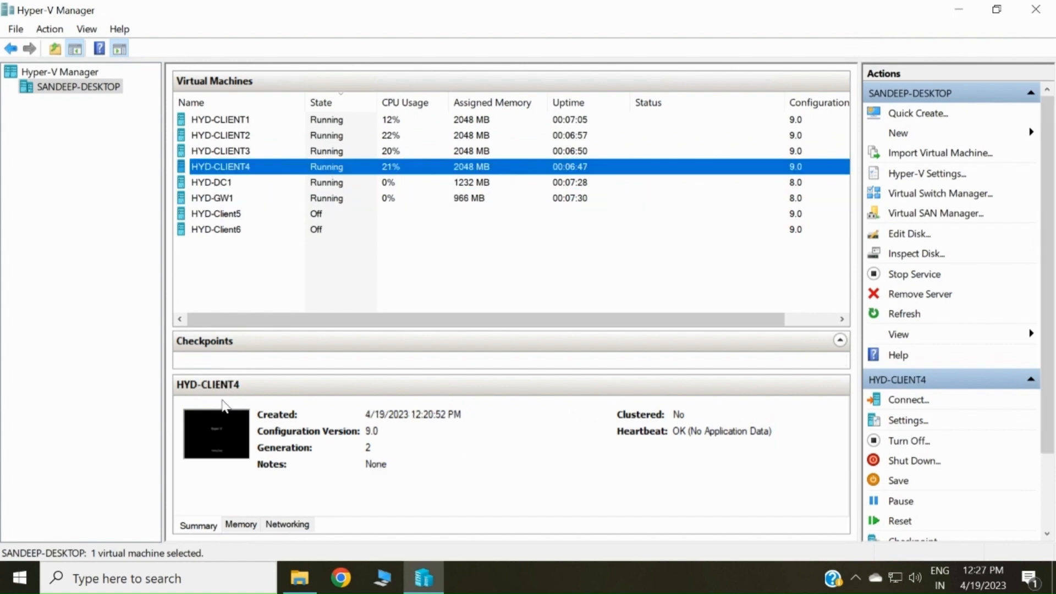
click(337, 122)
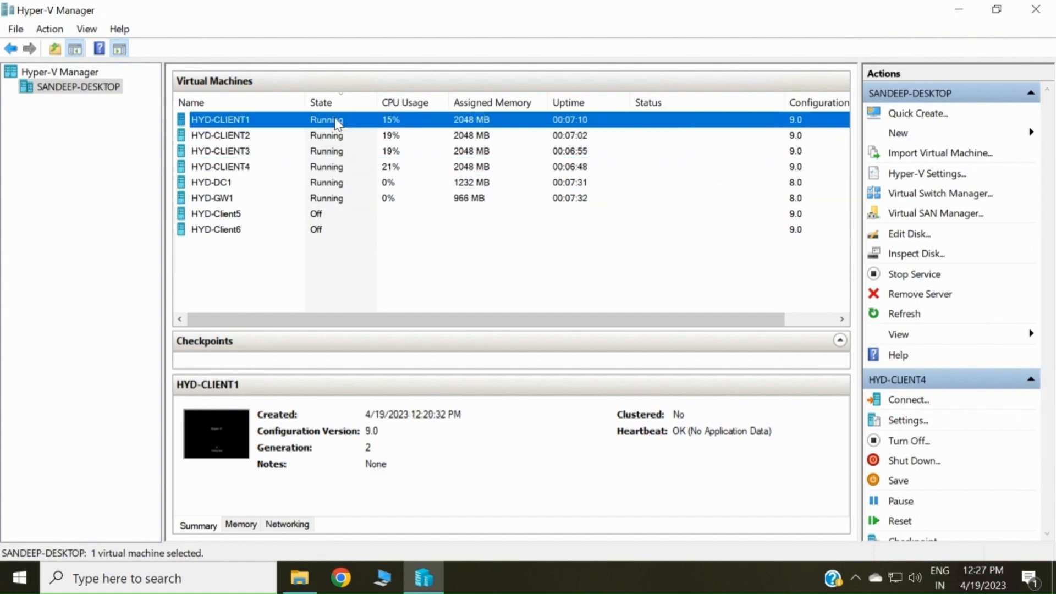
- Connect to HYD-CLIENT1, maximize its console window, then close it
right_click(341, 121)
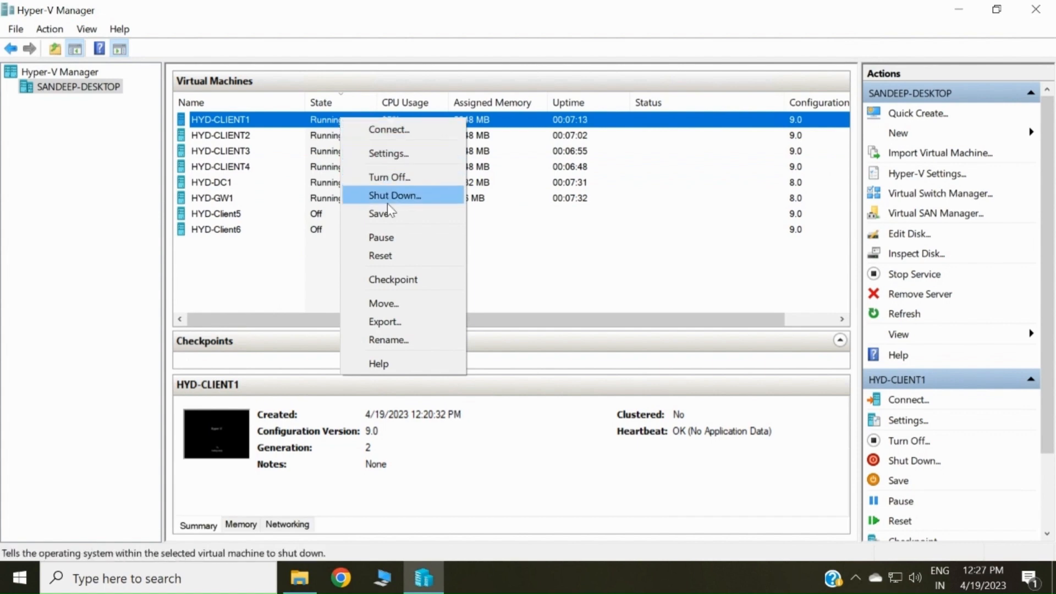
click(399, 133)
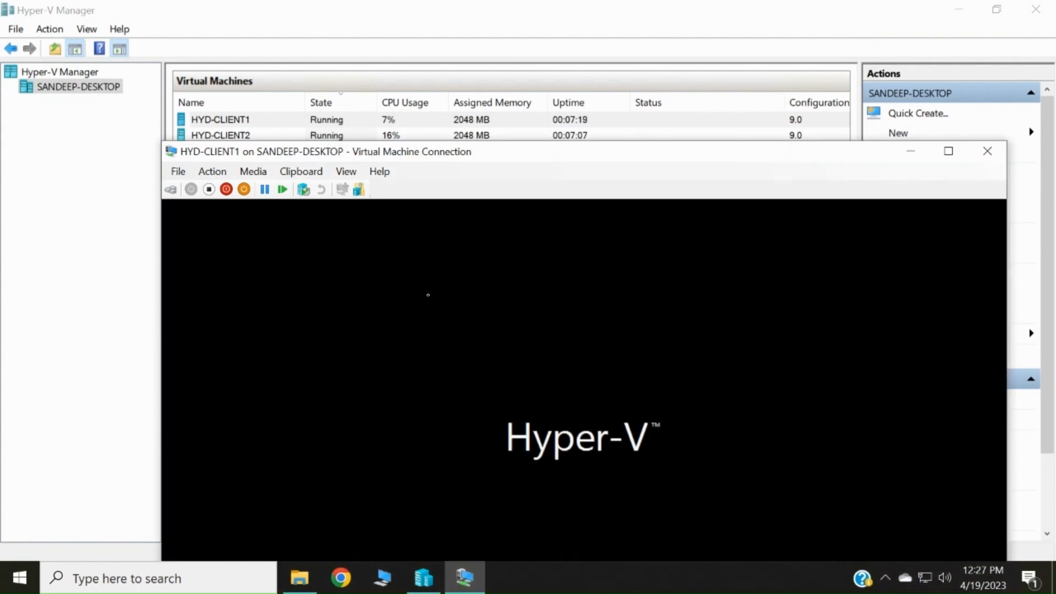
click(948, 151)
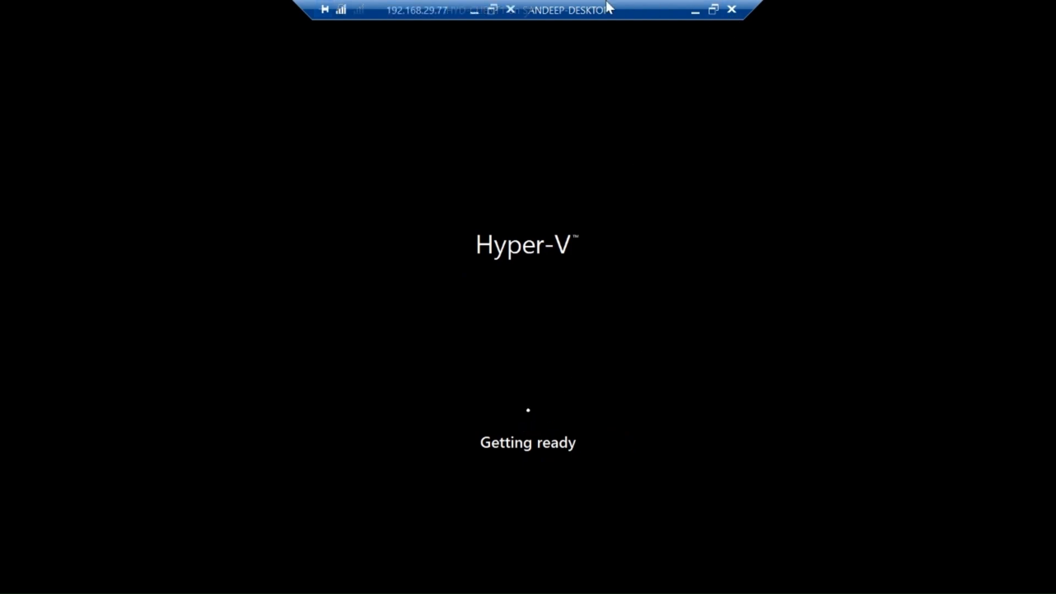
mouse_move(607, 2)
mouse_down()
mouse_move(573, 1)
mouse_move(624, 2)
mouse_up()
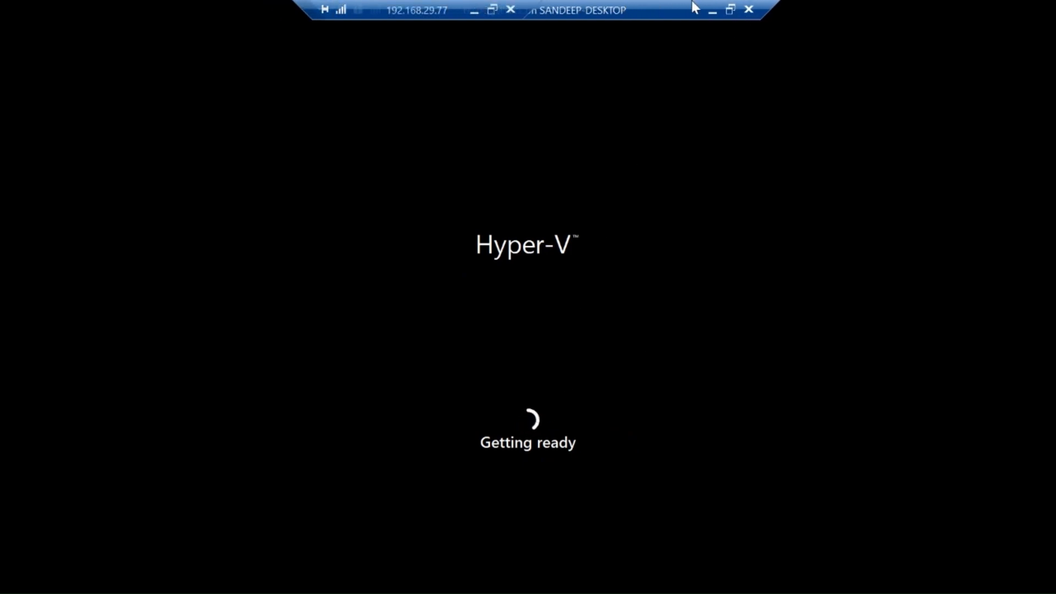
click(749, 10)
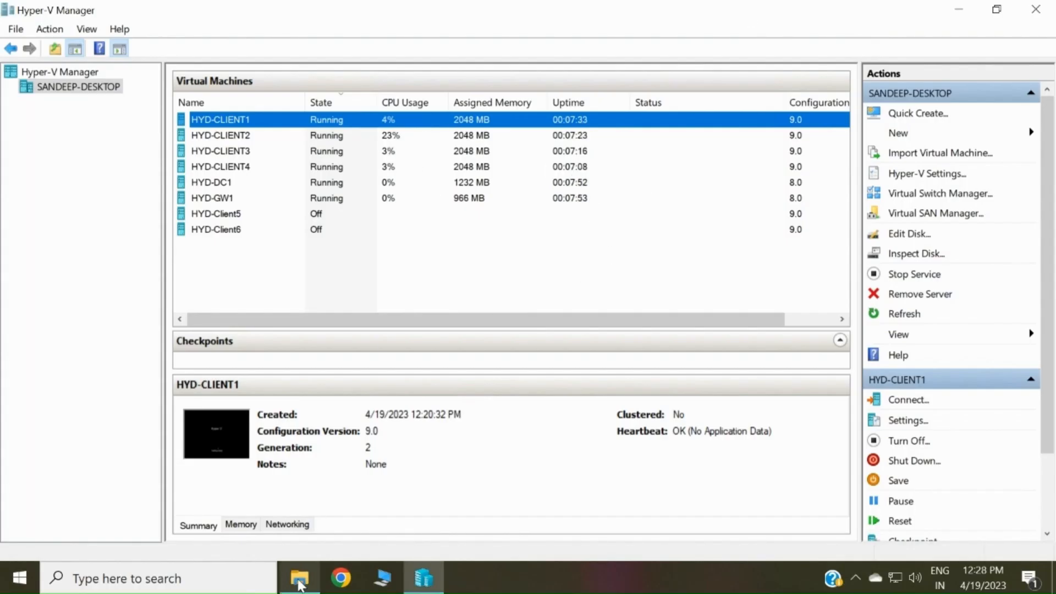
- Glance at the lab files folder, then select HYD-CLIENT4 back in Hyper-V Manager
click(300, 581)
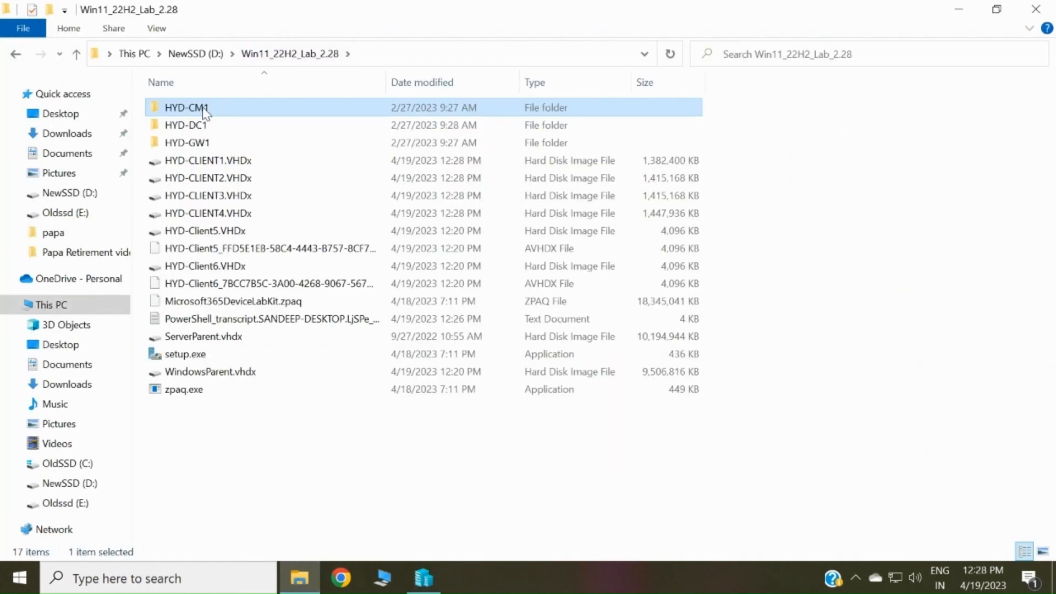
click(422, 577)
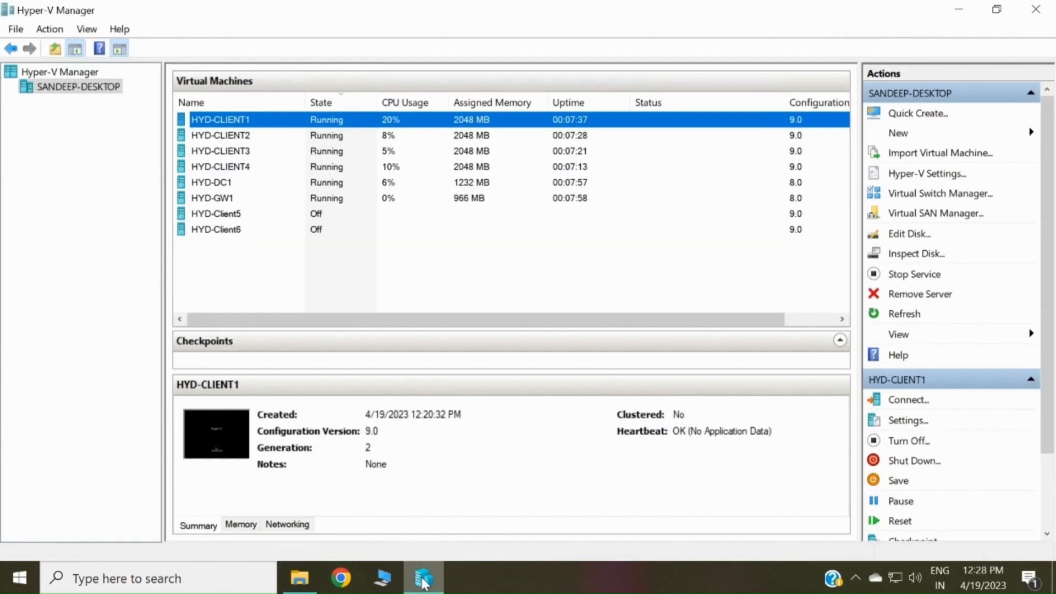
click(494, 166)
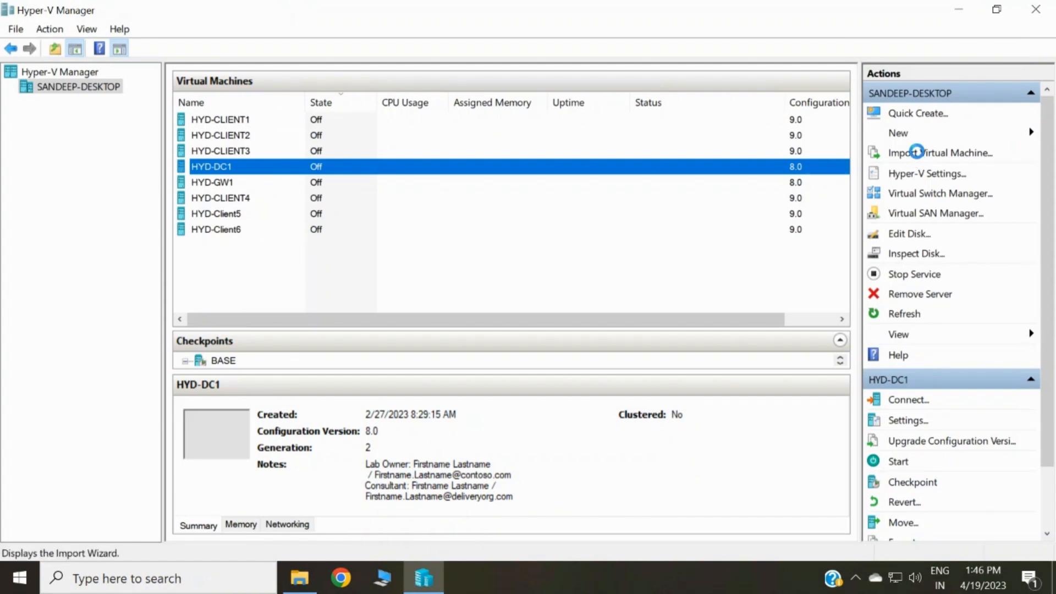
- Start a VM import and choose D:\Win11_22H2_Lab_2.28\HYD-CM1 as the source folder
click(917, 154)
click(647, 476)
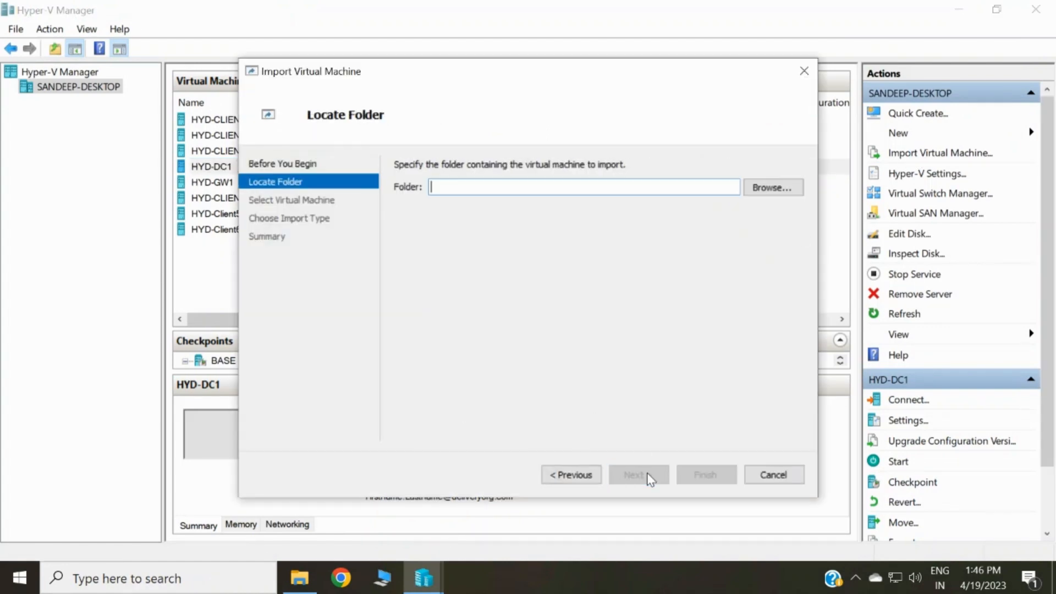
click(766, 188)
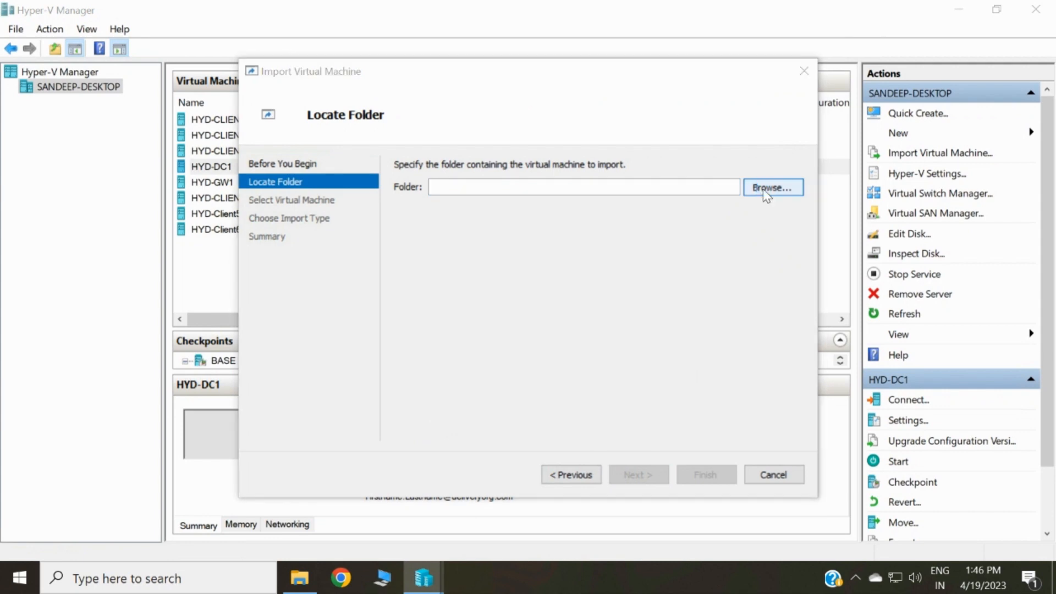
click(297, 378)
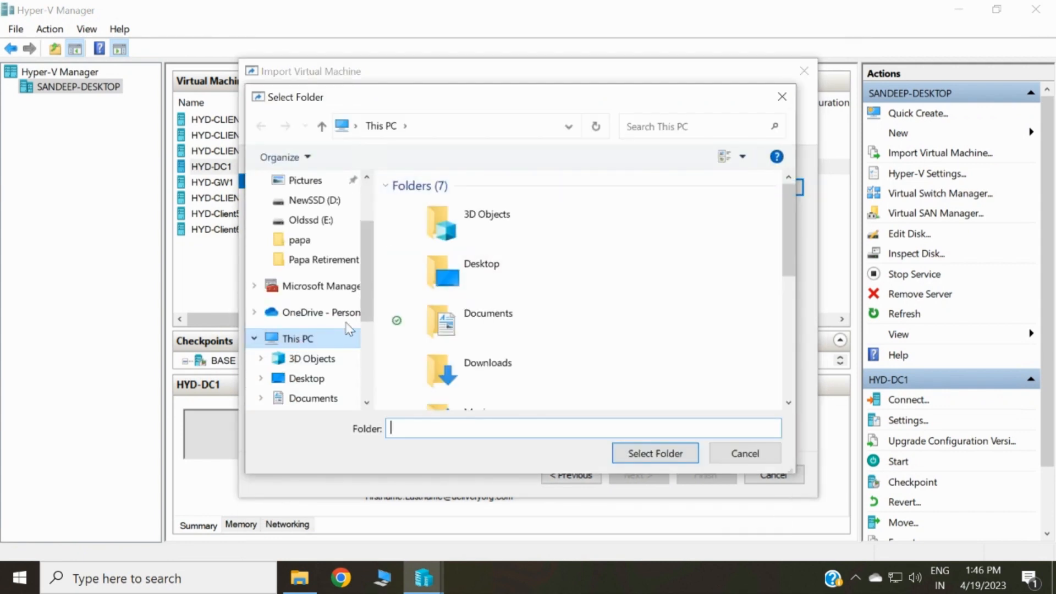
scroll(309, 360, down, 3)
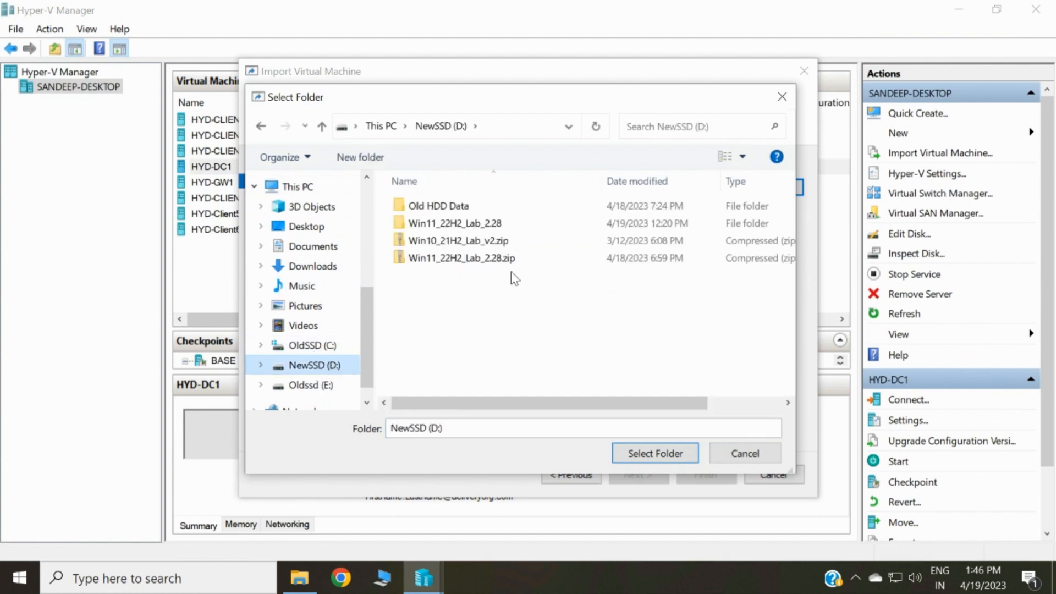
double_click(478, 223)
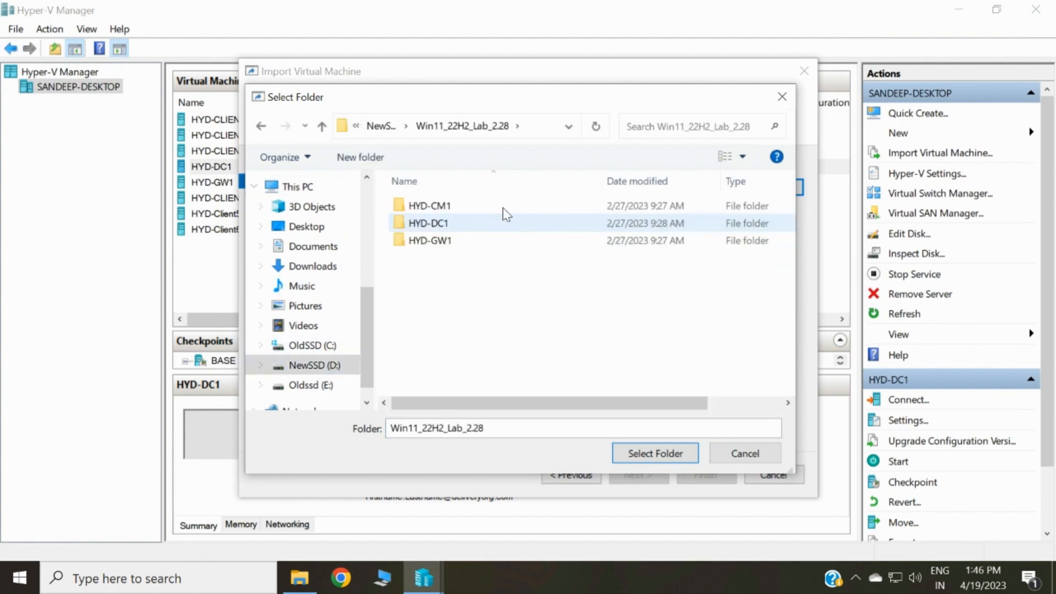
click(457, 208)
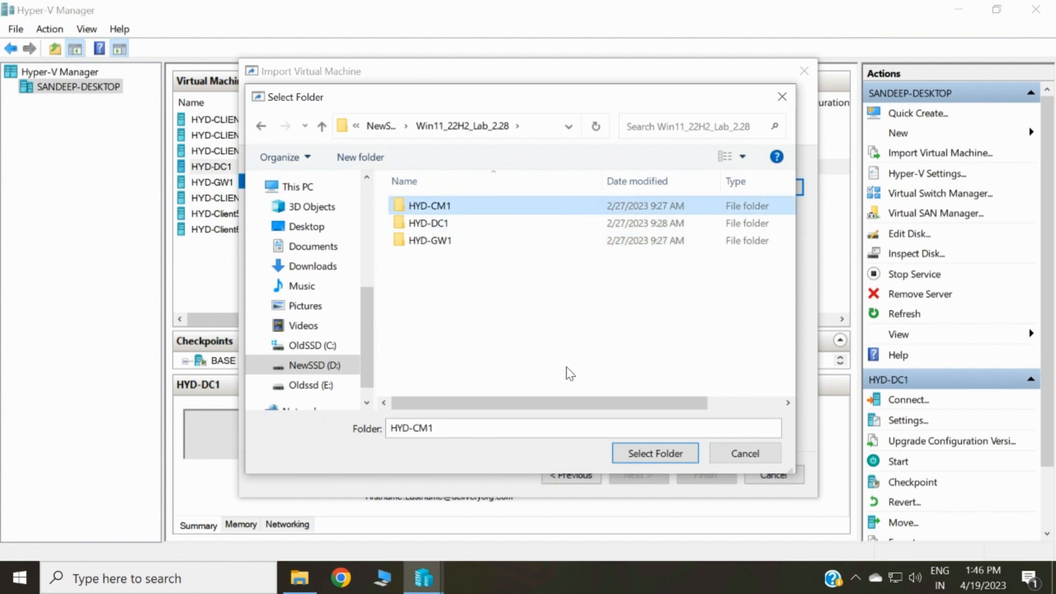
click(655, 455)
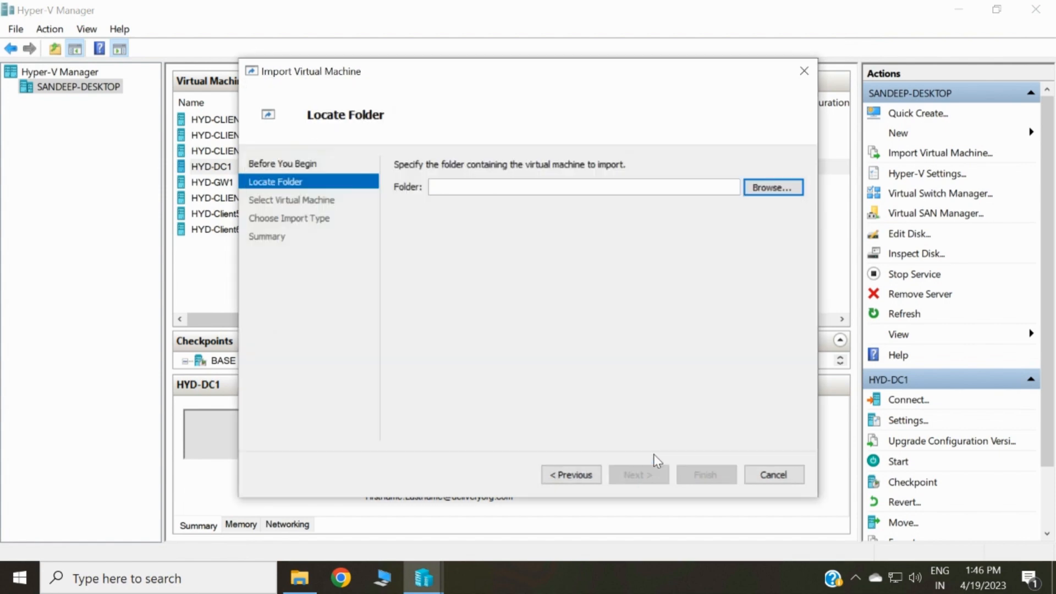
- Import HYD-CM1 with its virtual processors reduced to 4
click(639, 475)
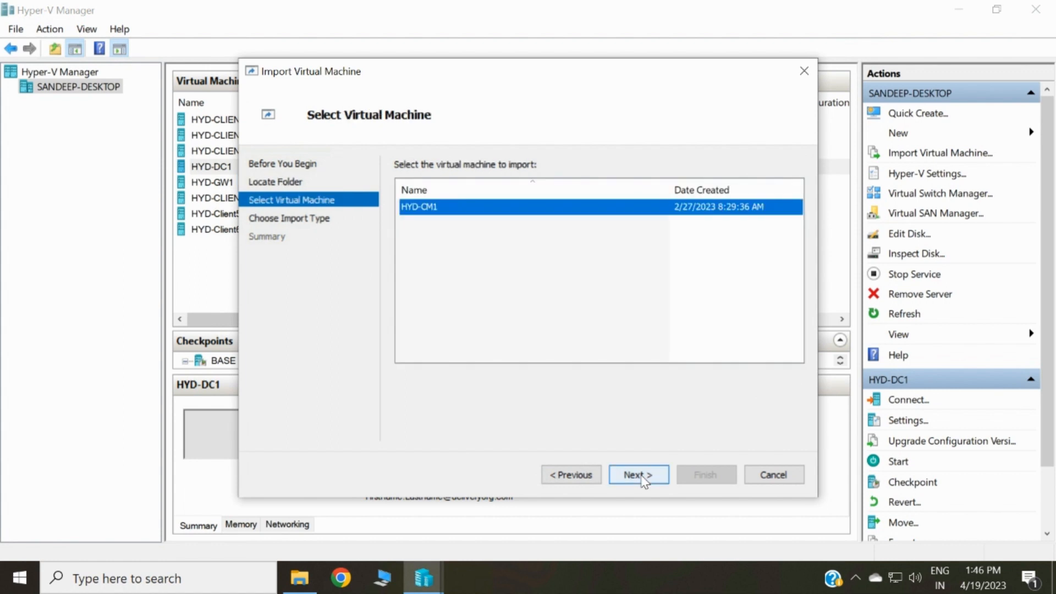
click(640, 475)
click(640, 475)
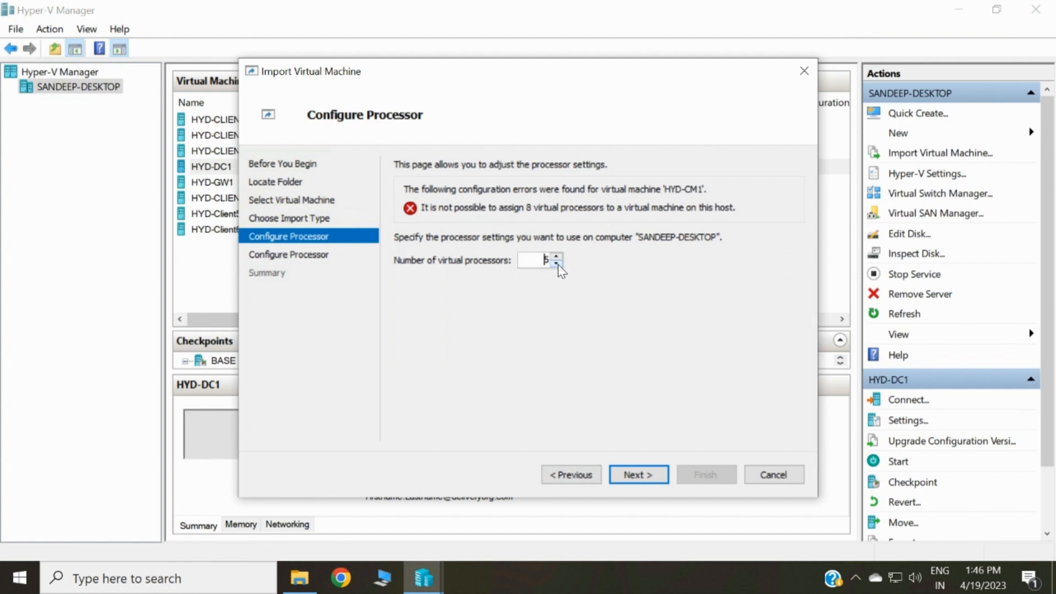
click(635, 476)
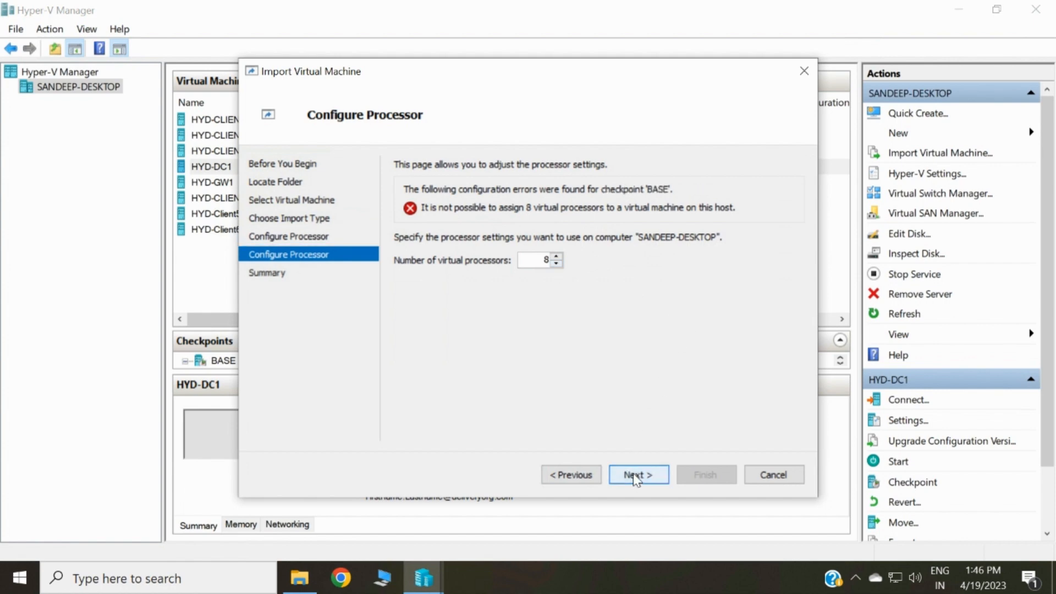
click(557, 264)
click(556, 264)
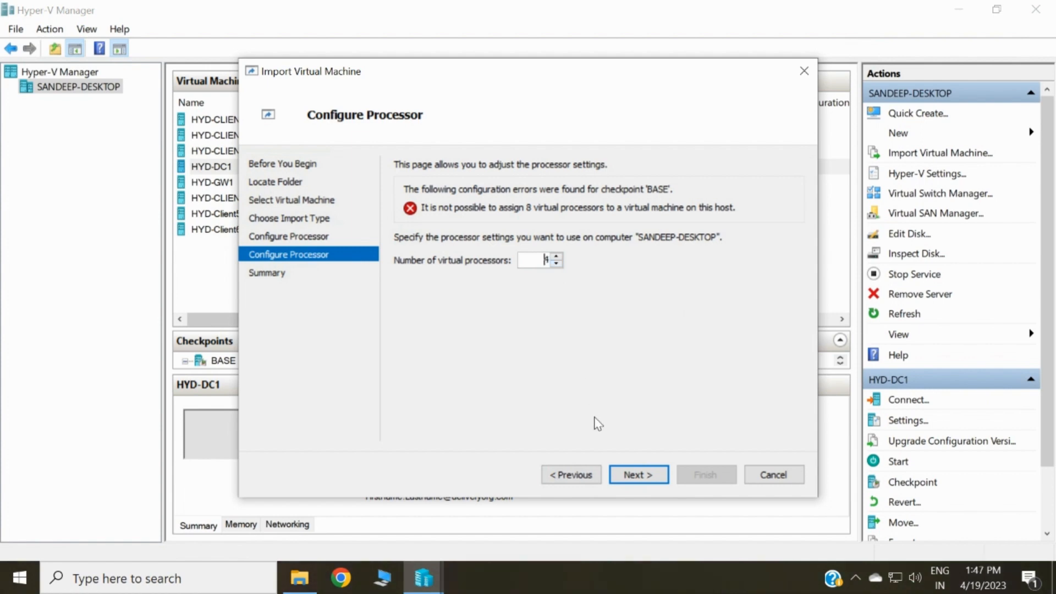
click(633, 475)
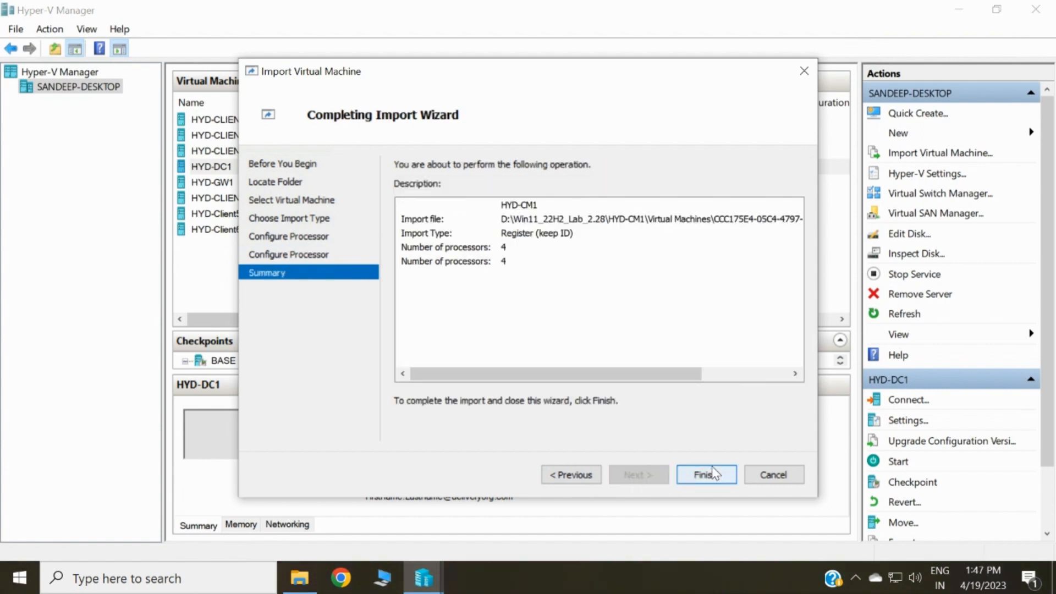
click(700, 473)
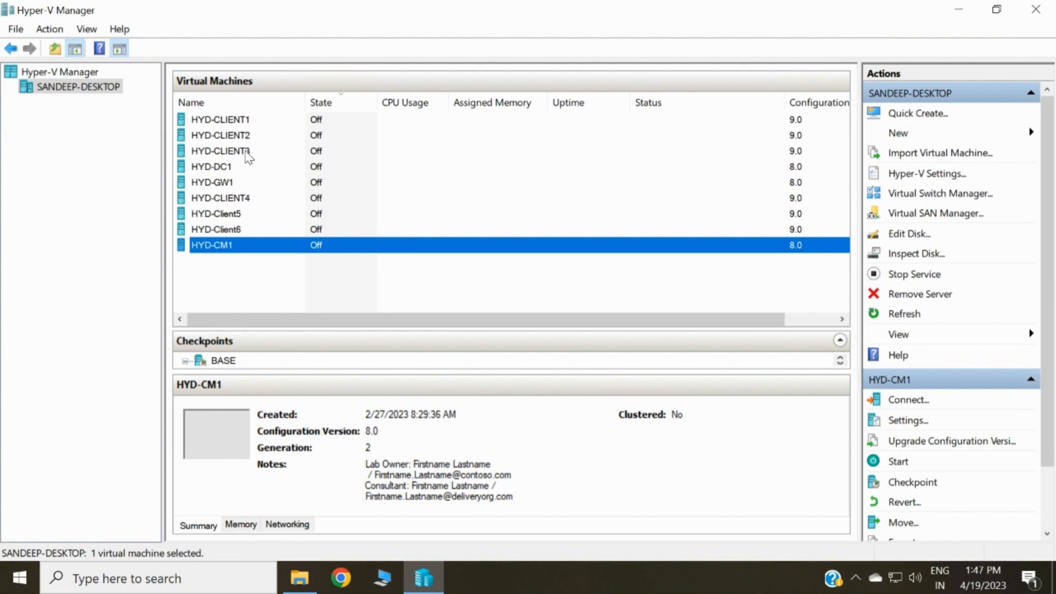
key(F2)
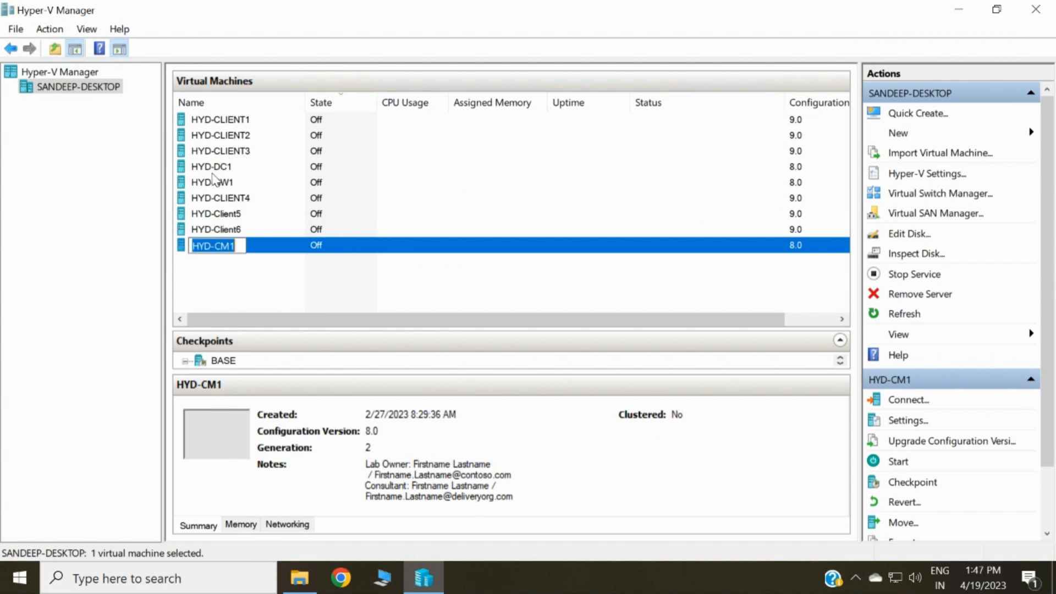
click(213, 168)
- Start HYD-DC1, then review HYD-CM1's memory settings (2048 MB, max 16384 MB) without changing them
right_click(216, 168)
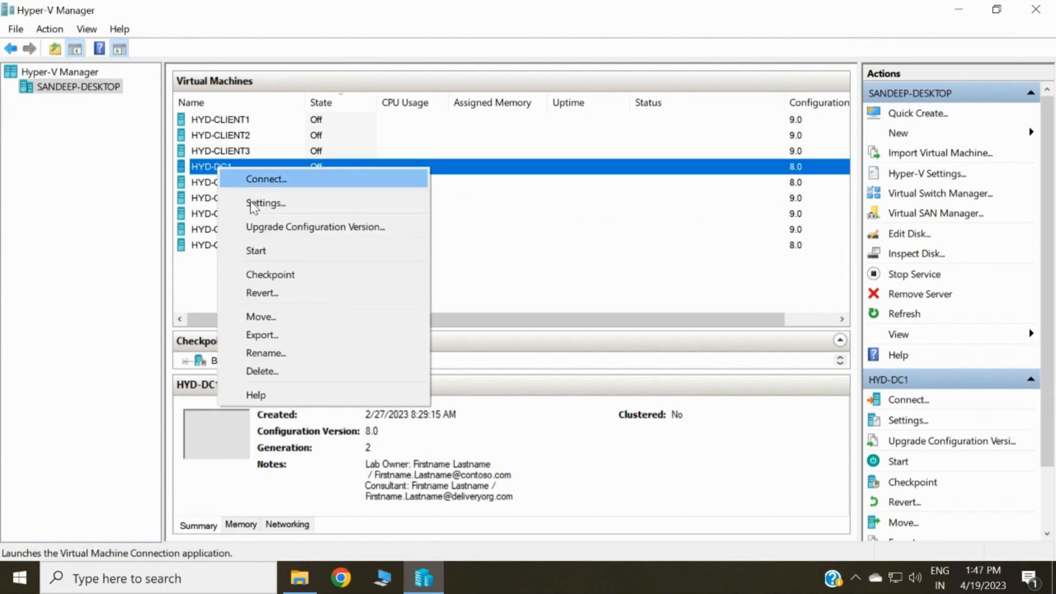
click(263, 251)
click(236, 248)
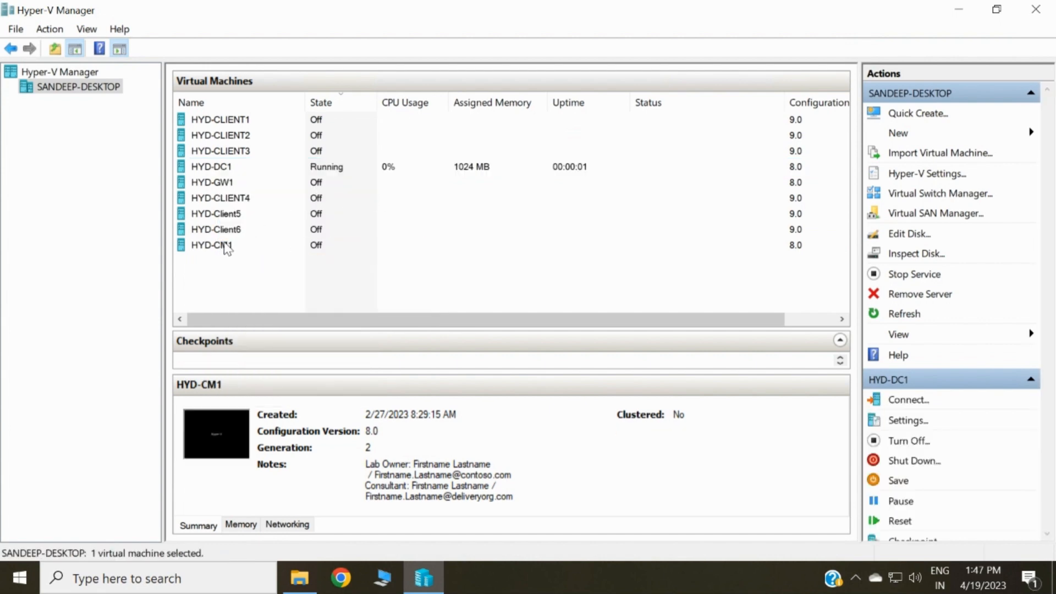
right_click(237, 251)
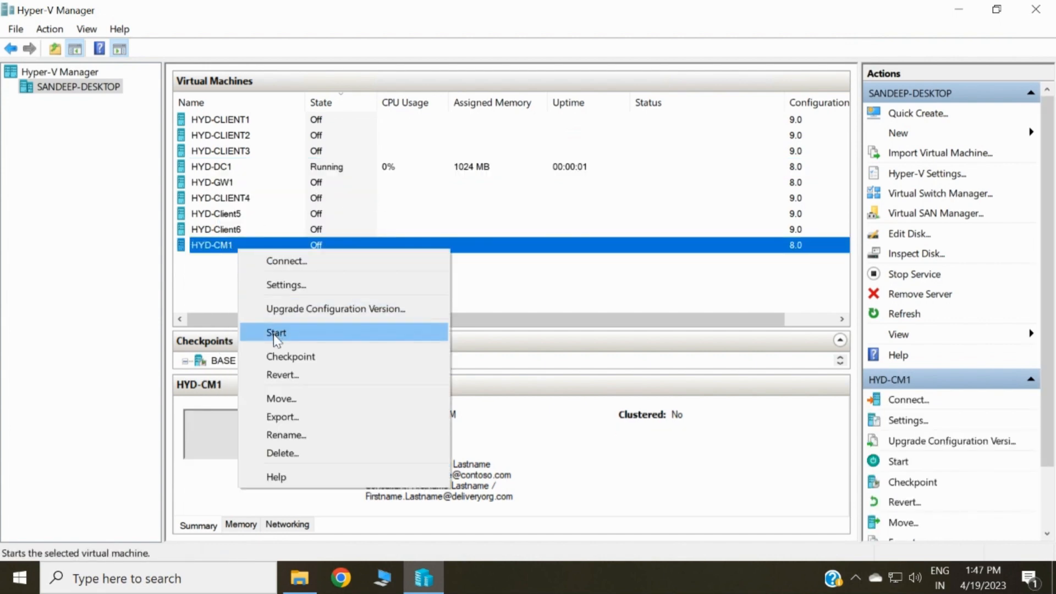
click(302, 281)
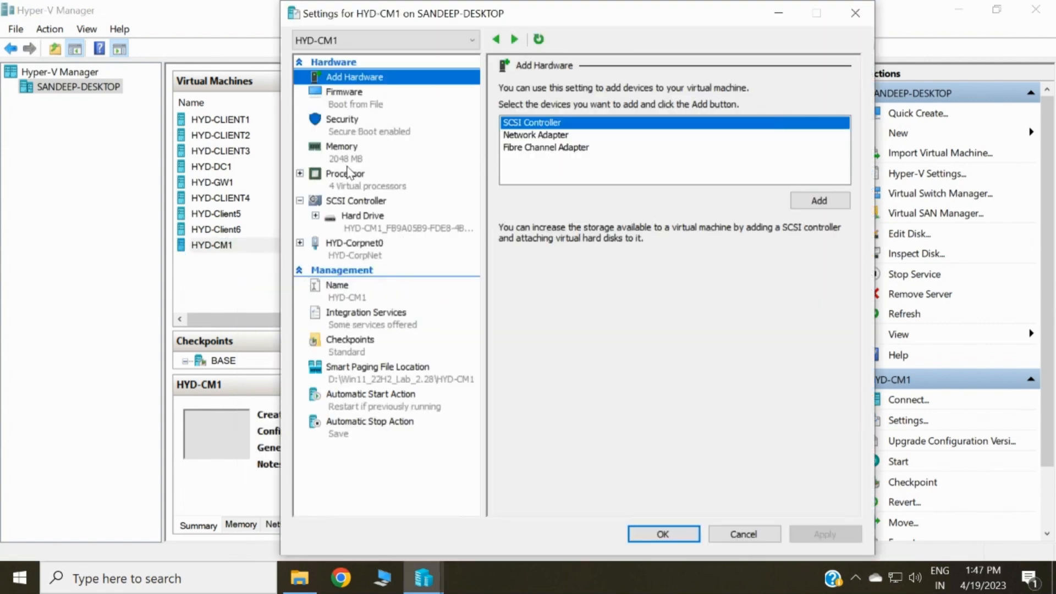
click(350, 154)
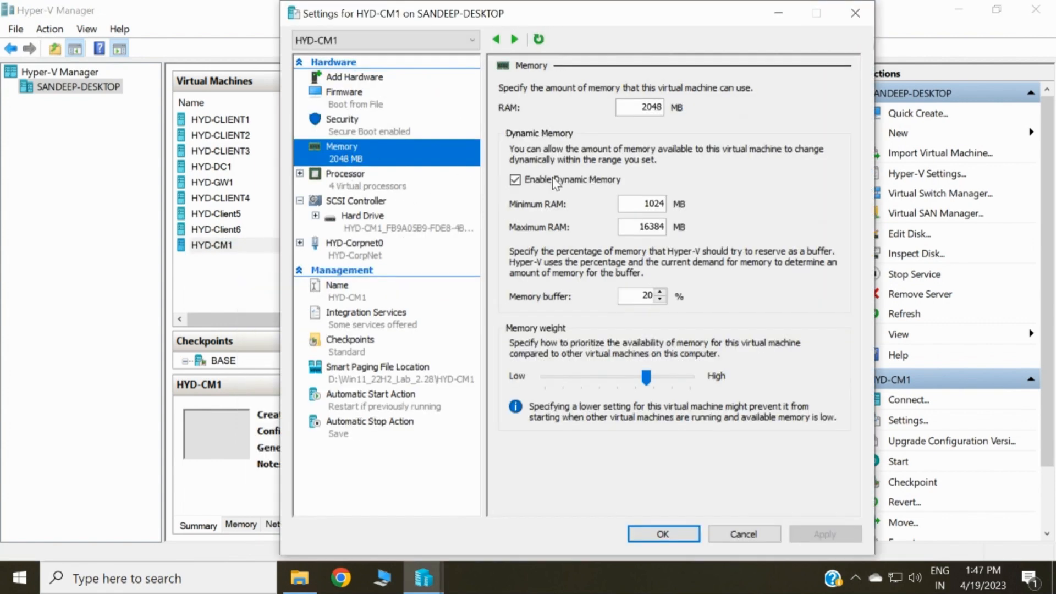
double_click(656, 226)
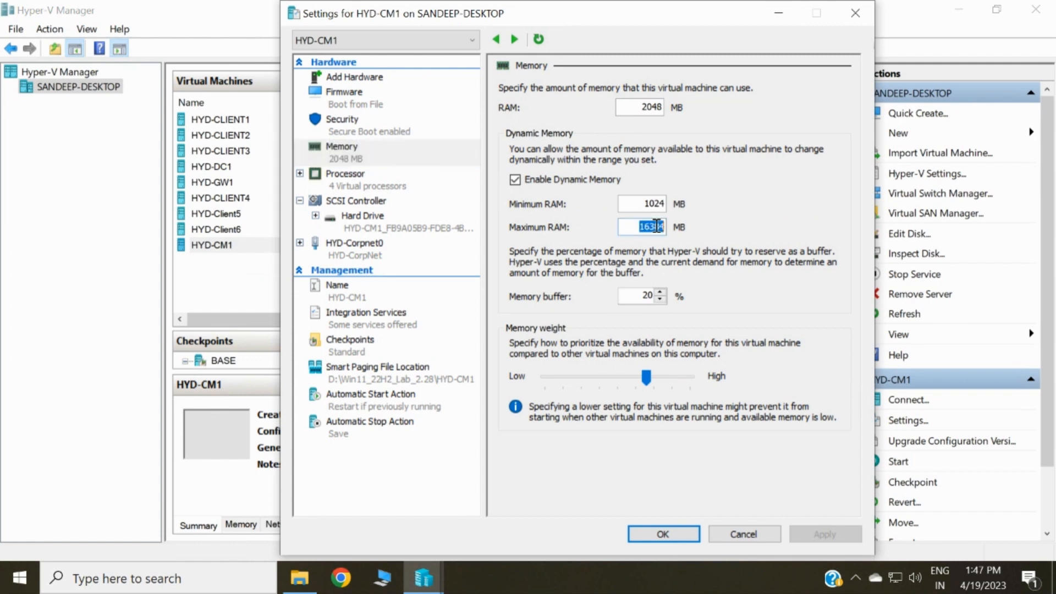
click(856, 14)
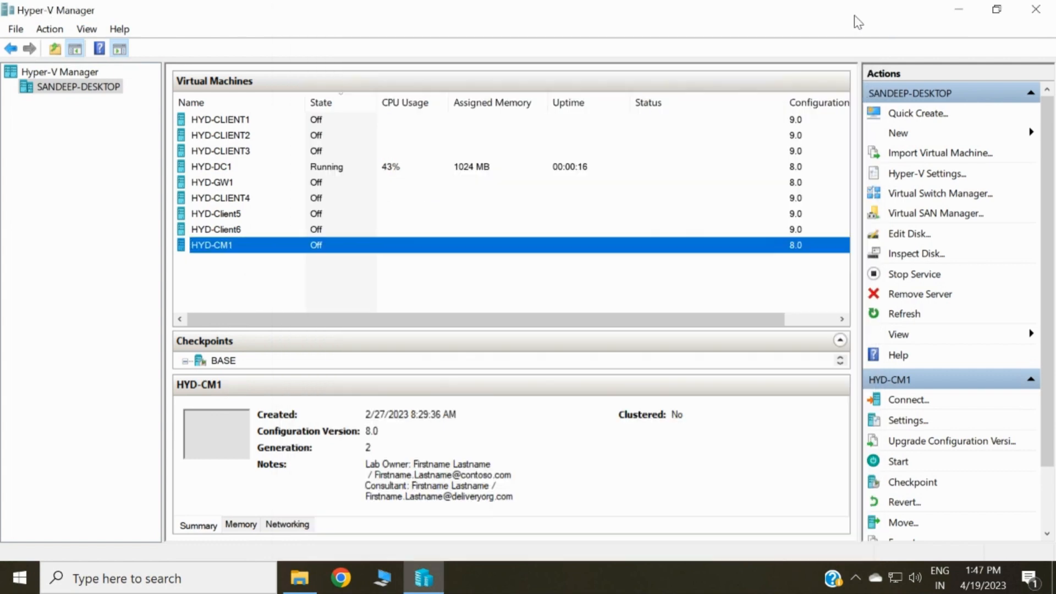
- Start HYD-CM1 and open a console connection to it
right_click(299, 250)
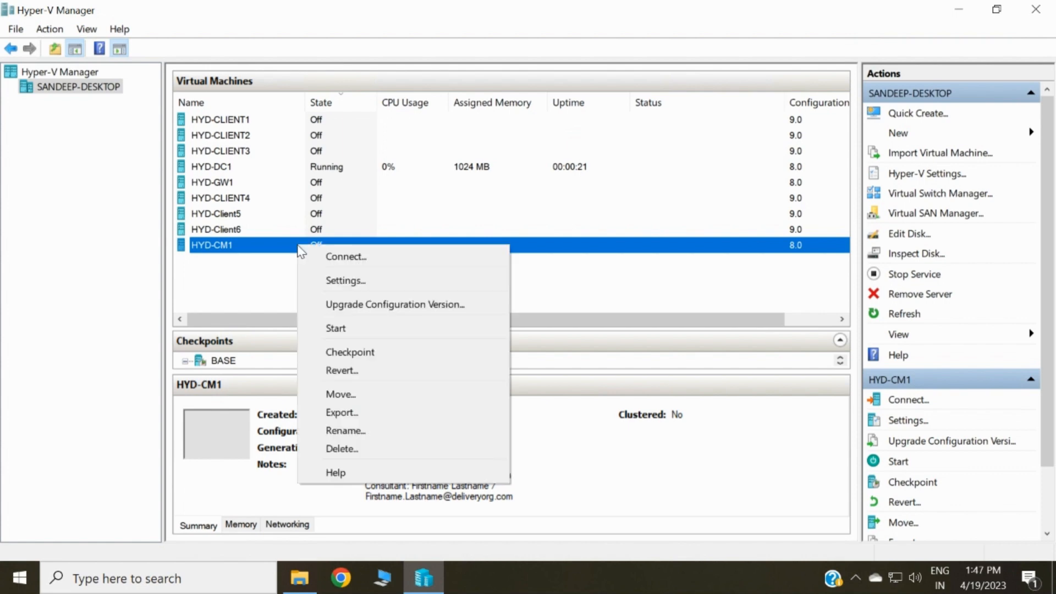
click(346, 330)
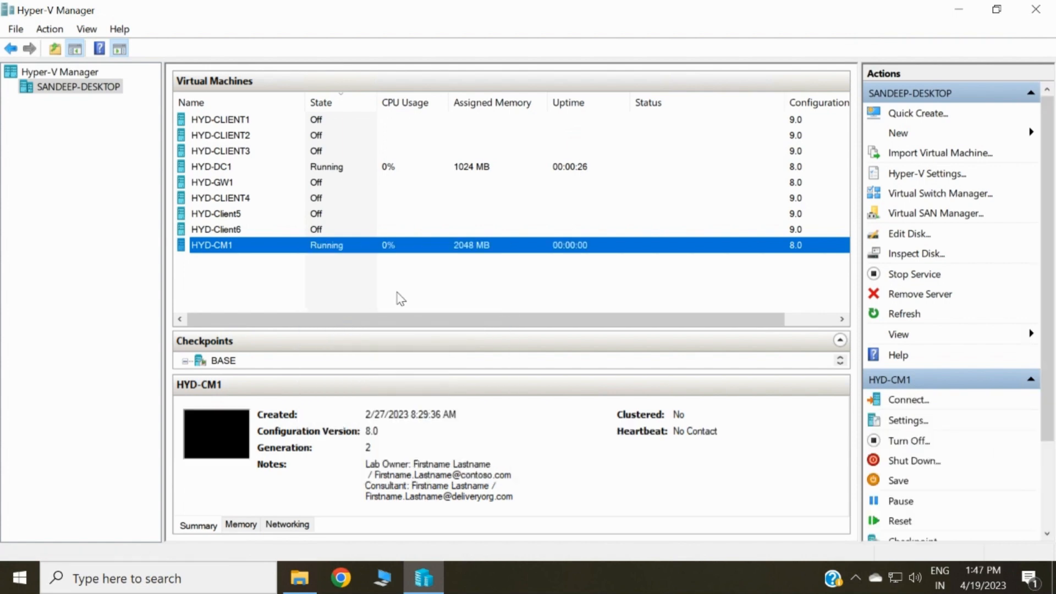
right_click(432, 249)
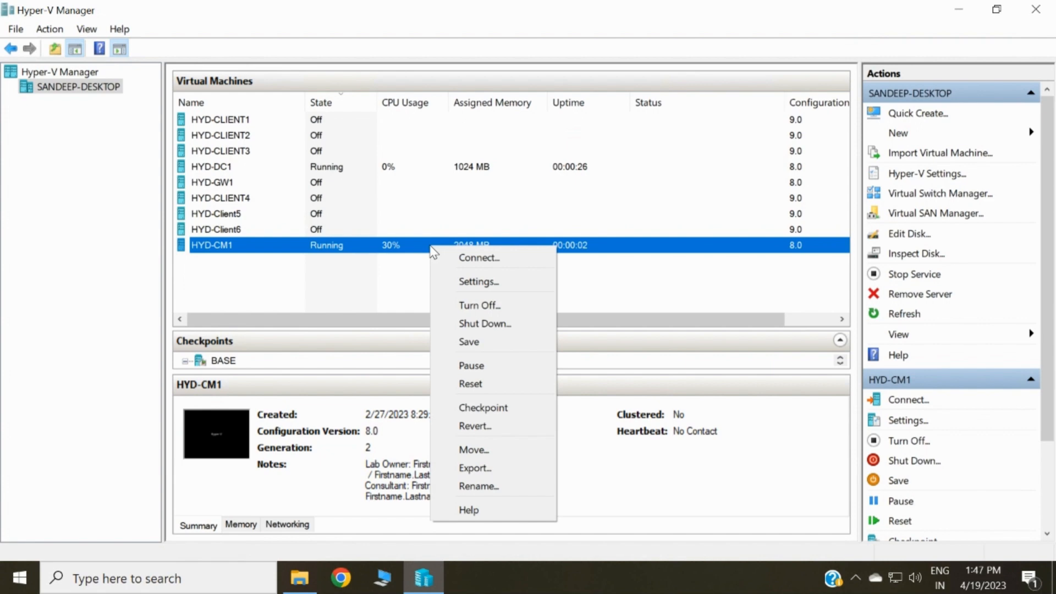
click(469, 261)
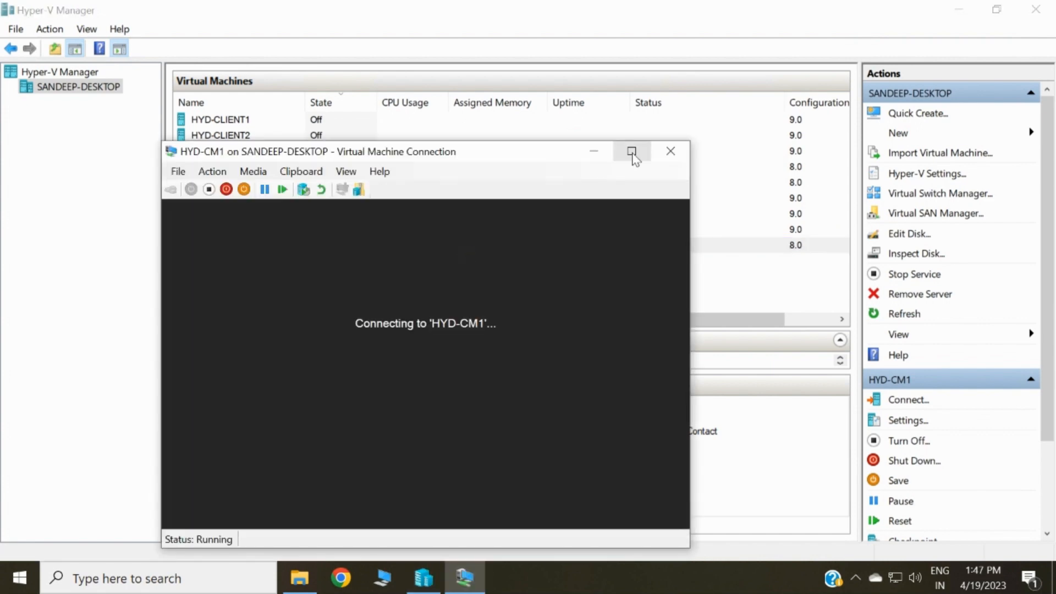
click(634, 159)
click(378, 248)
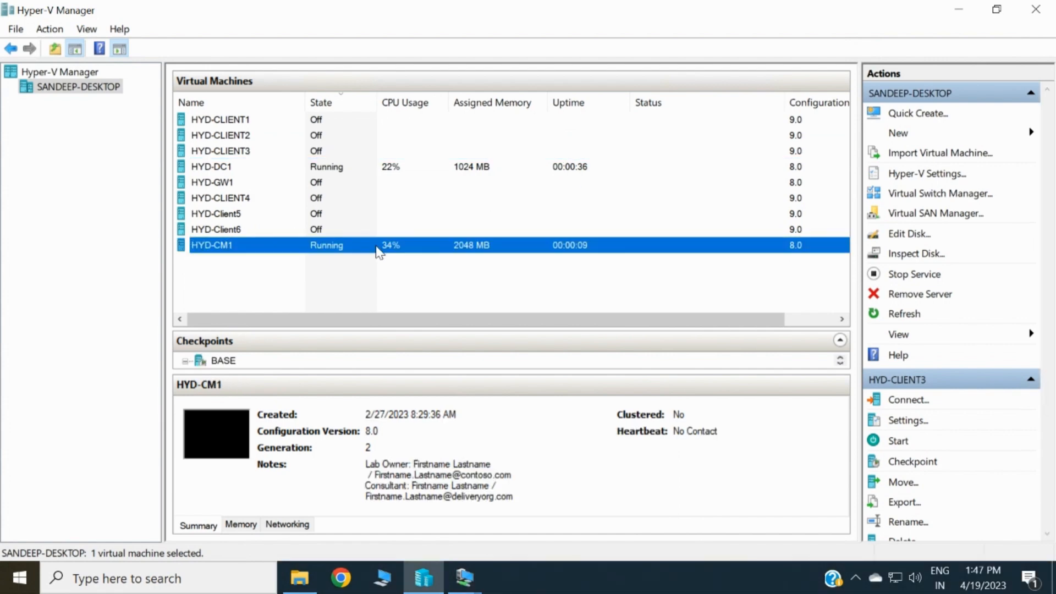
- Set the HYD-CM1 console display size to 1680 by 1050 and connect
click(465, 578)
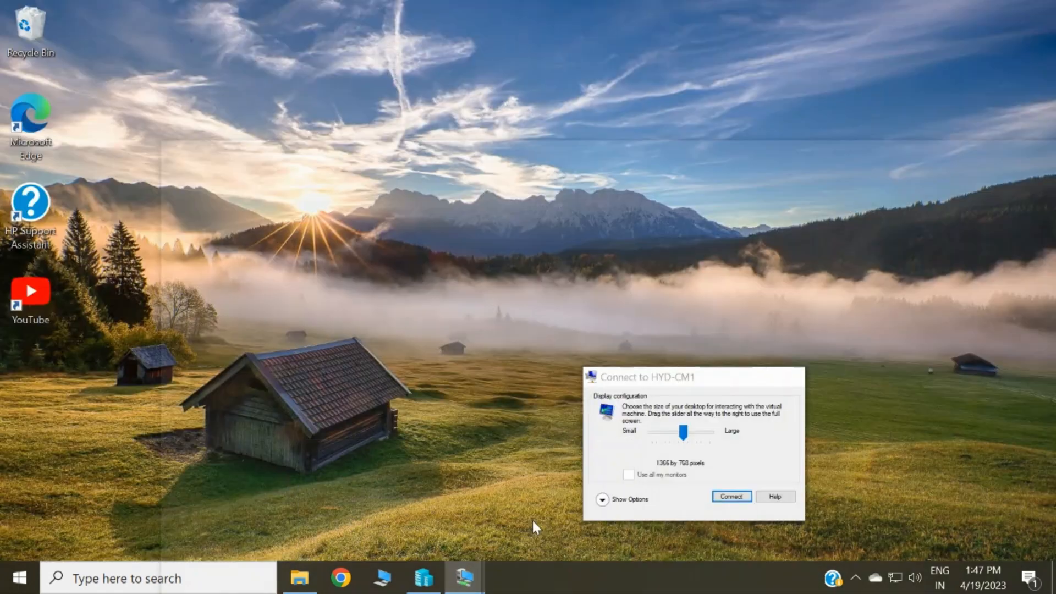
click(531, 529)
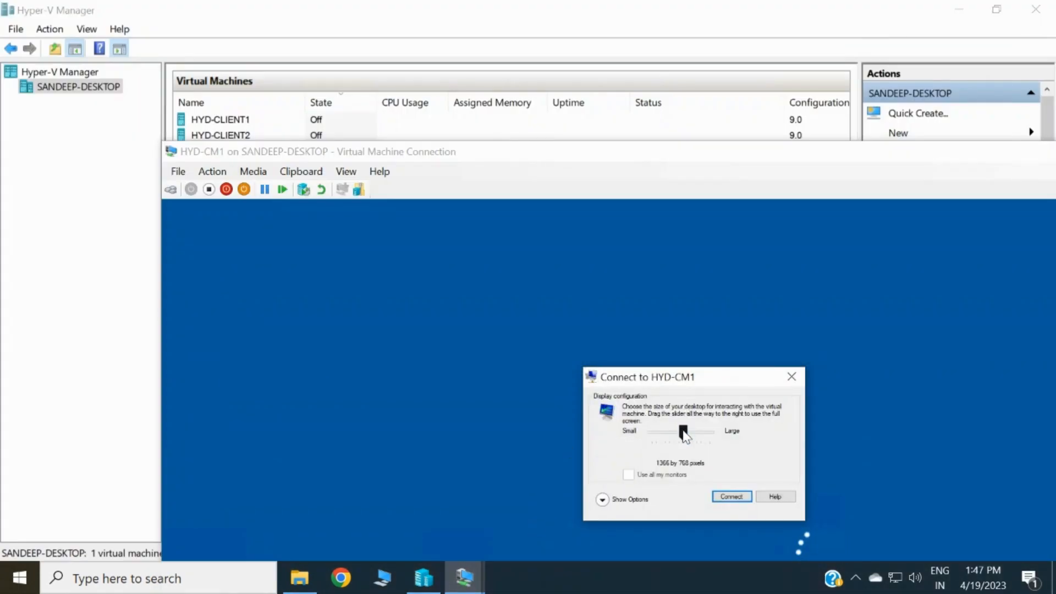
drag(684, 433, 703, 435)
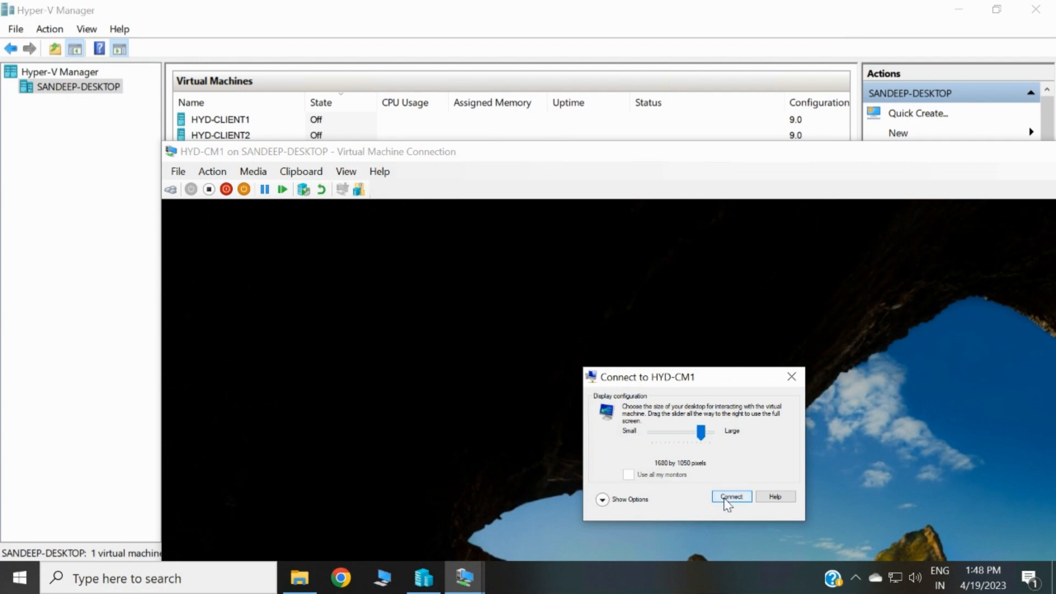
click(727, 498)
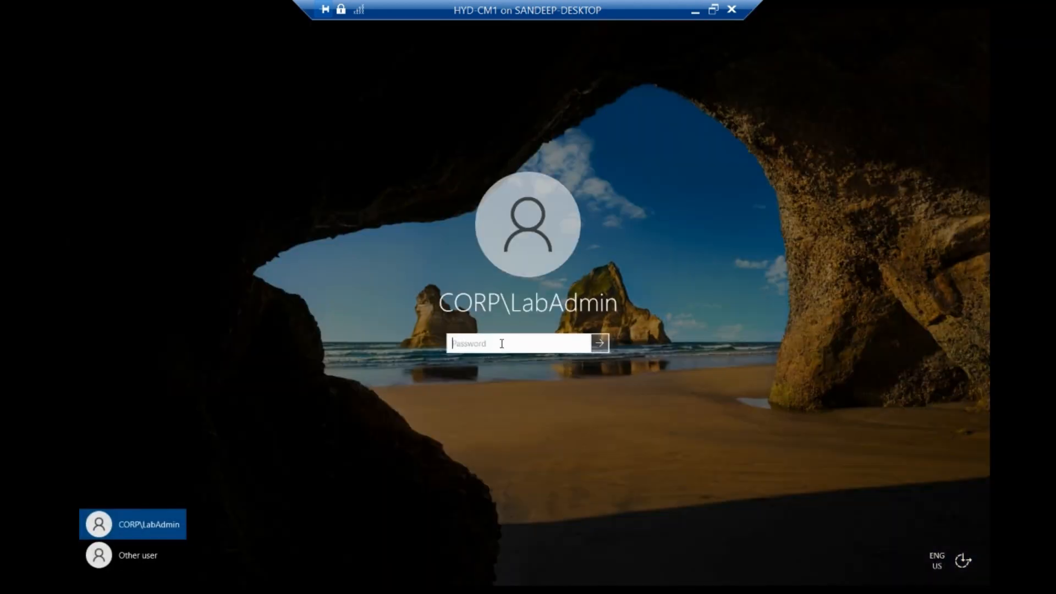
- Sign in to HYD-CM1 with the lab administrator password
text(P)
key(Return)
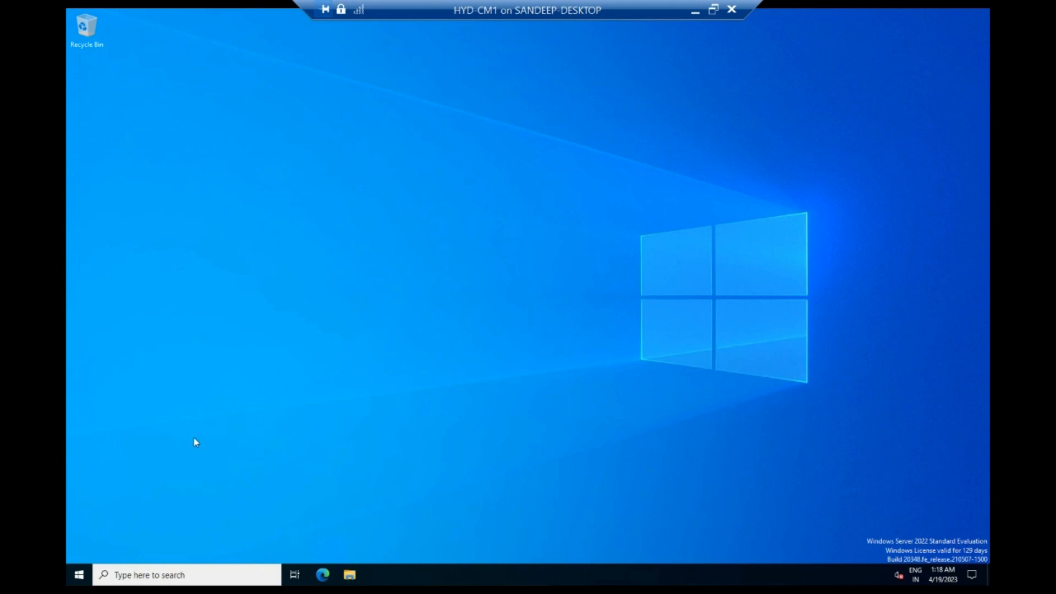
- Launch Notepad from Start search and type the lab account password
click(79, 575)
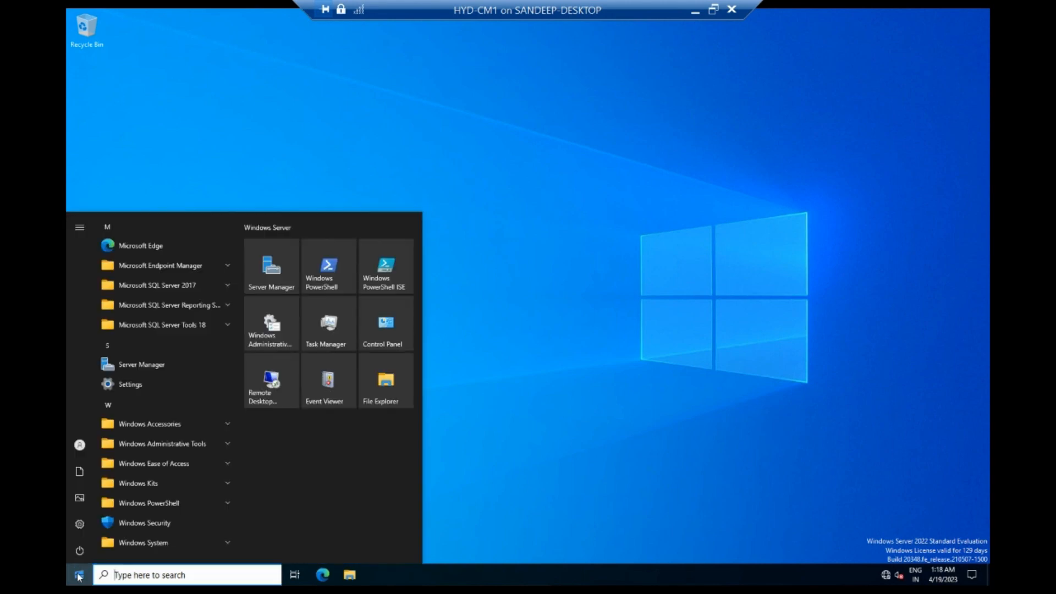
text(r)
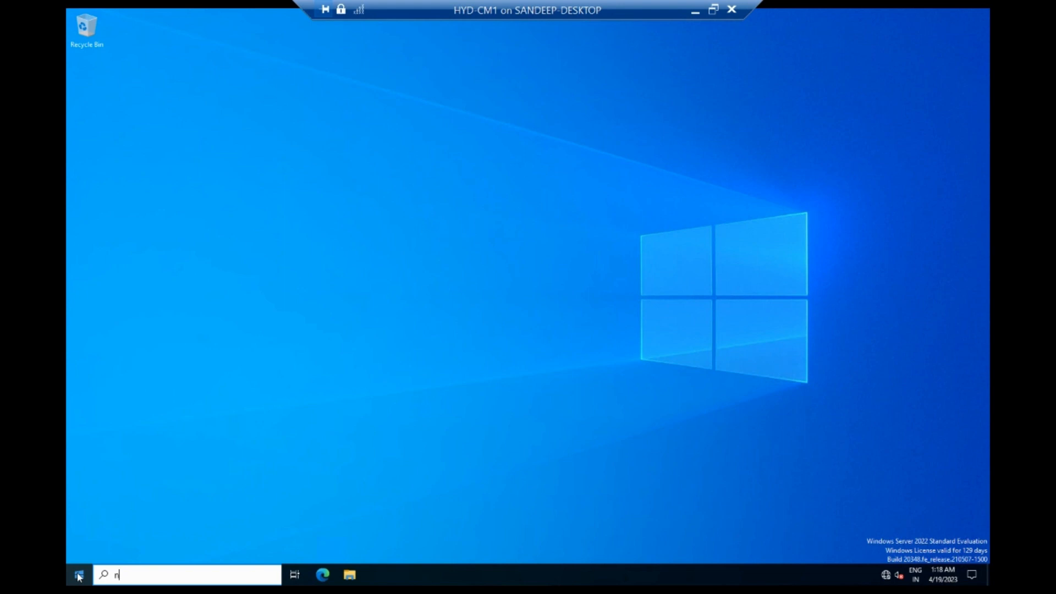
text(ot)
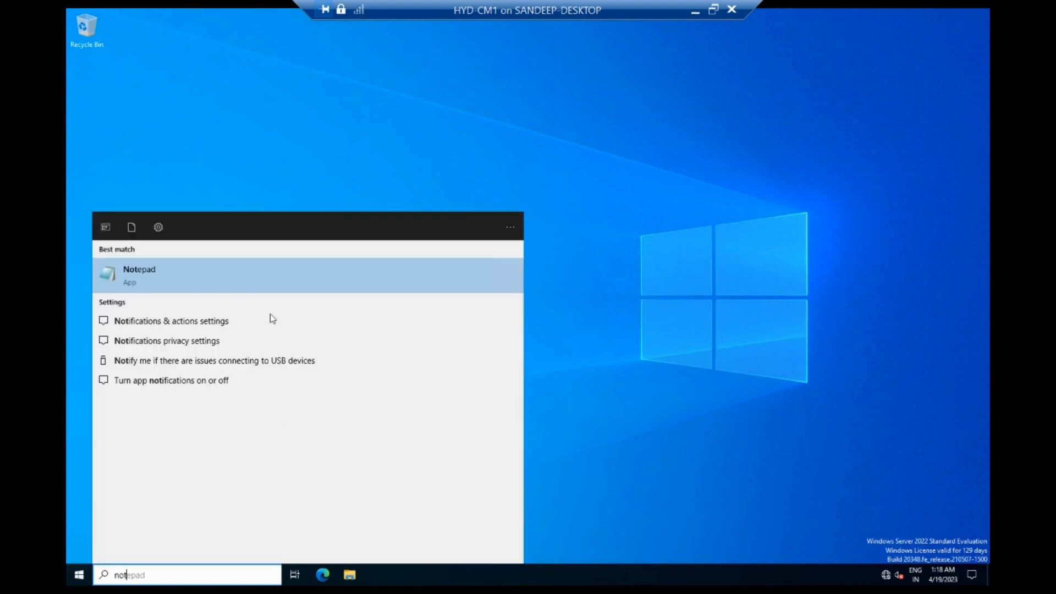
click(204, 277)
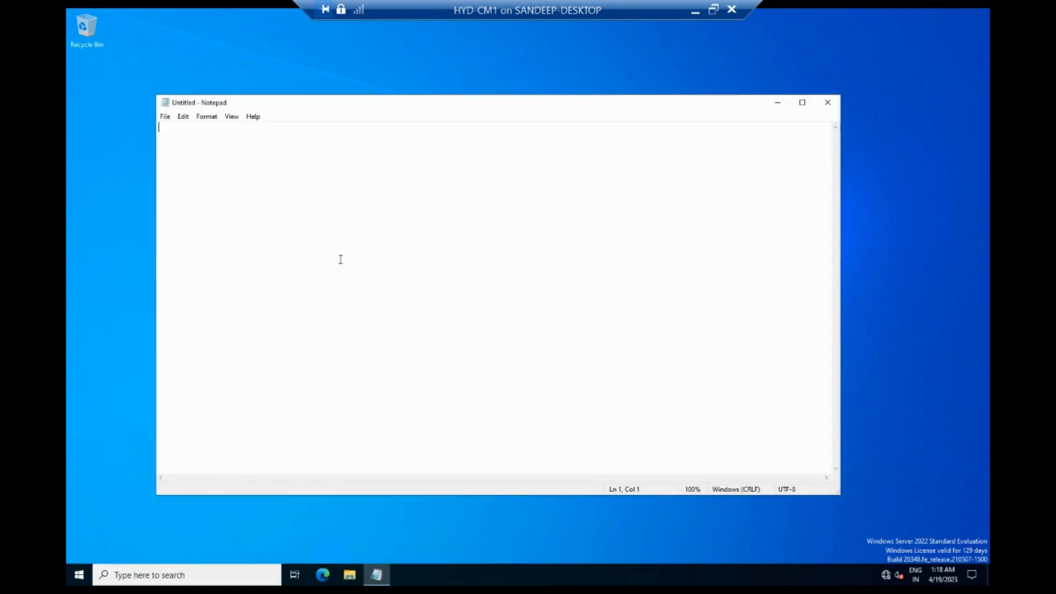
text(P@ssw0rd)
- Enlarge the password text to font size 16, then minimize Notepad
double_click(182, 127)
click(183, 116)
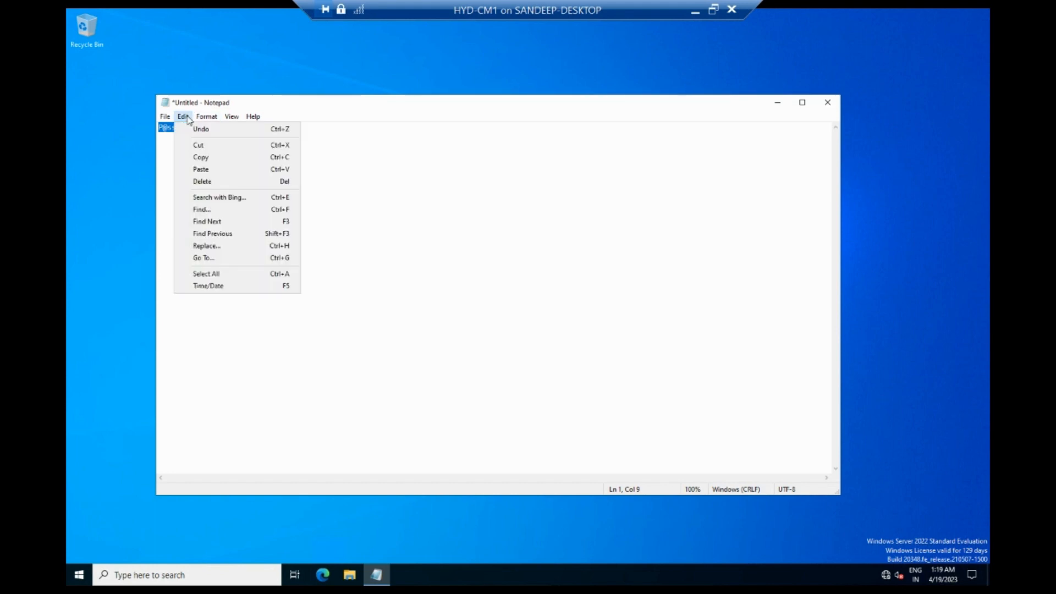
click(184, 117)
click(217, 121)
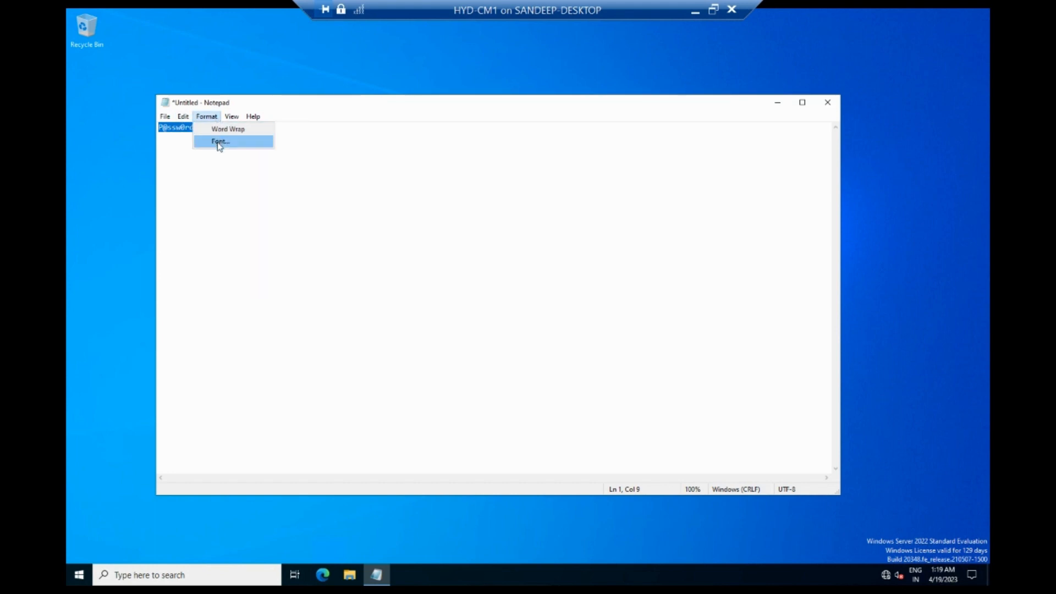
click(219, 142)
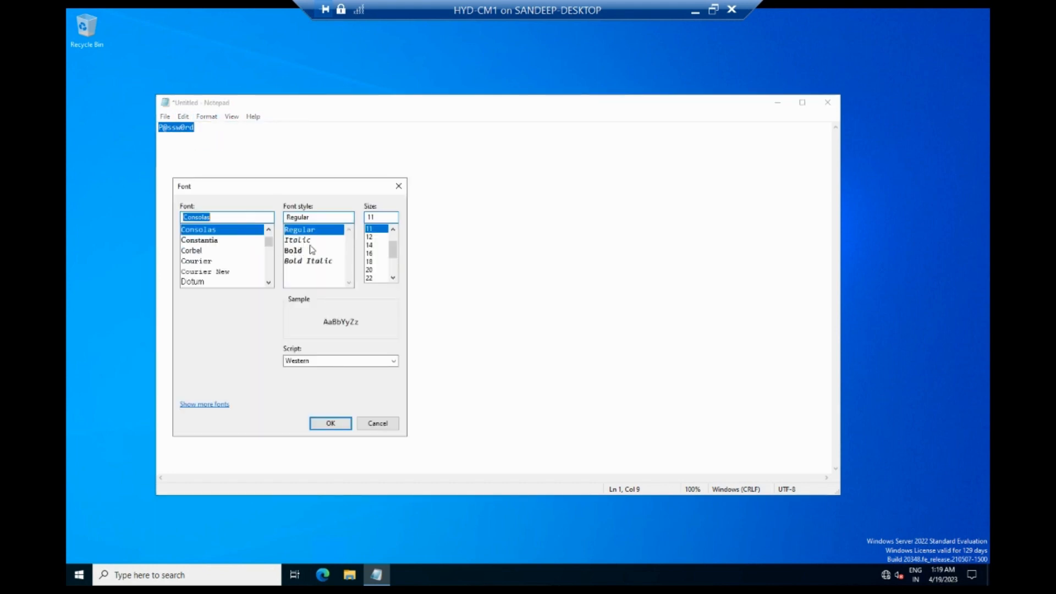
click(377, 255)
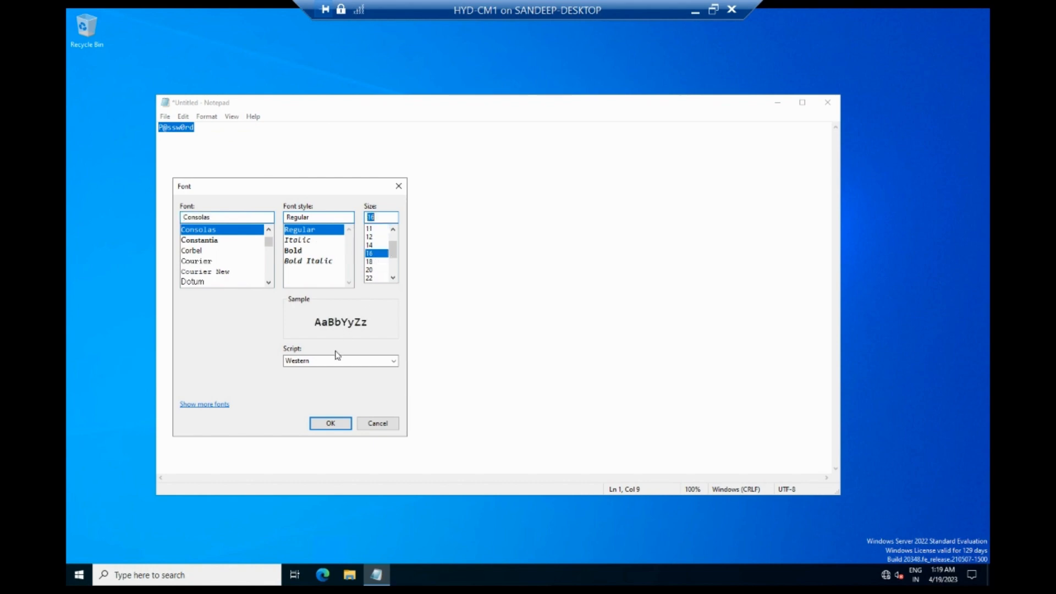
click(328, 422)
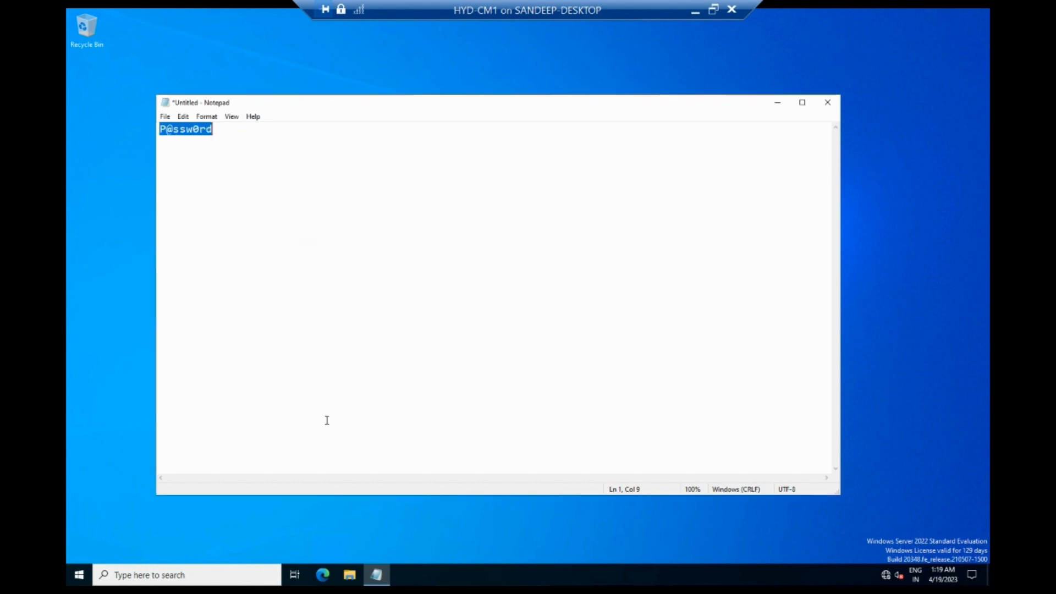
click(330, 210)
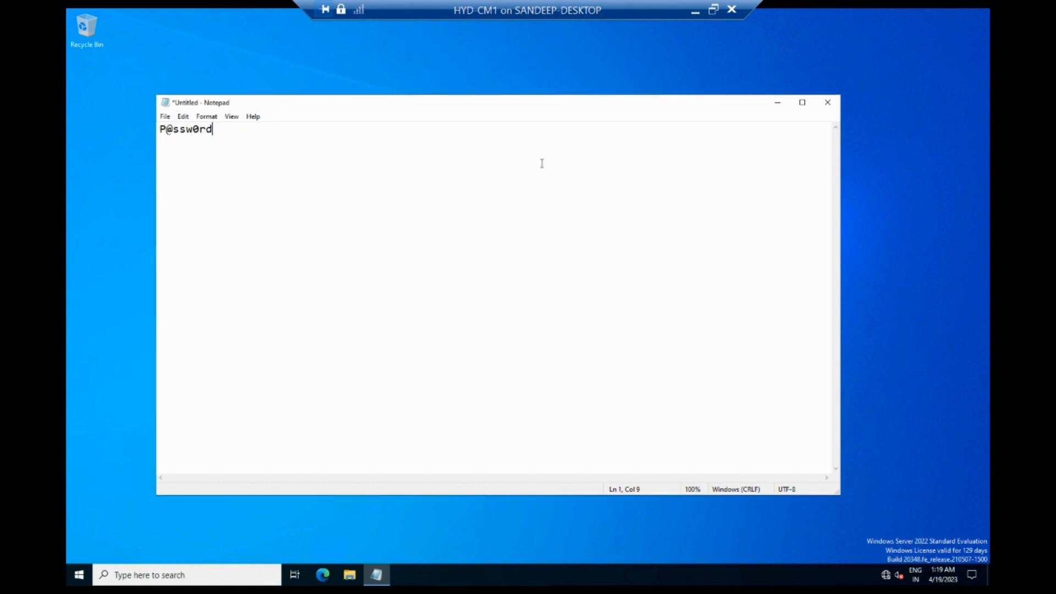
click(778, 102)
click(78, 576)
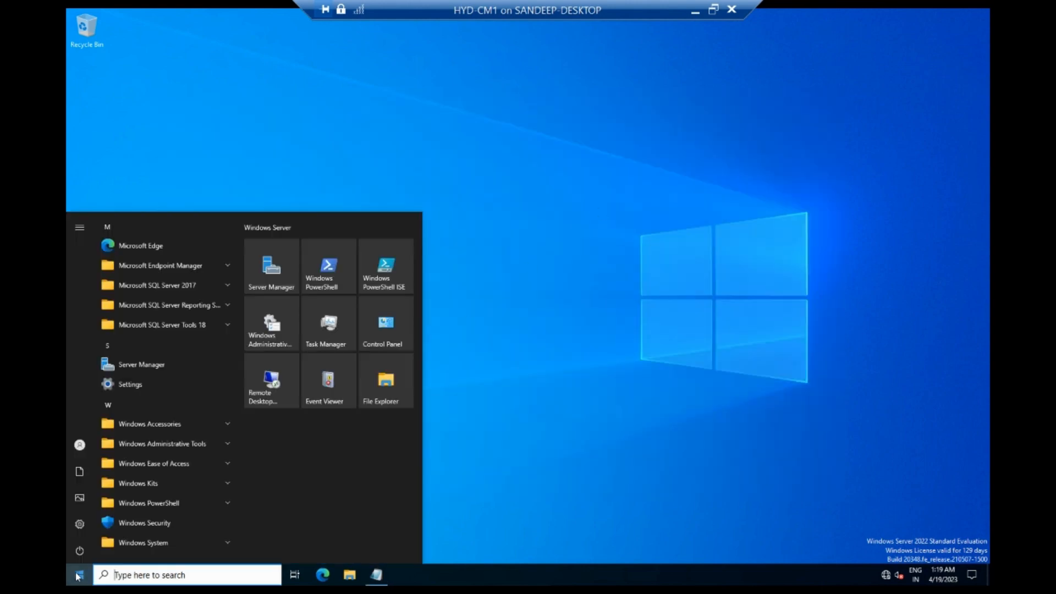
- Launch the Configuration Manager console from the Microsoft Endpoint Manager group, then open Services
click(161, 268)
click(173, 288)
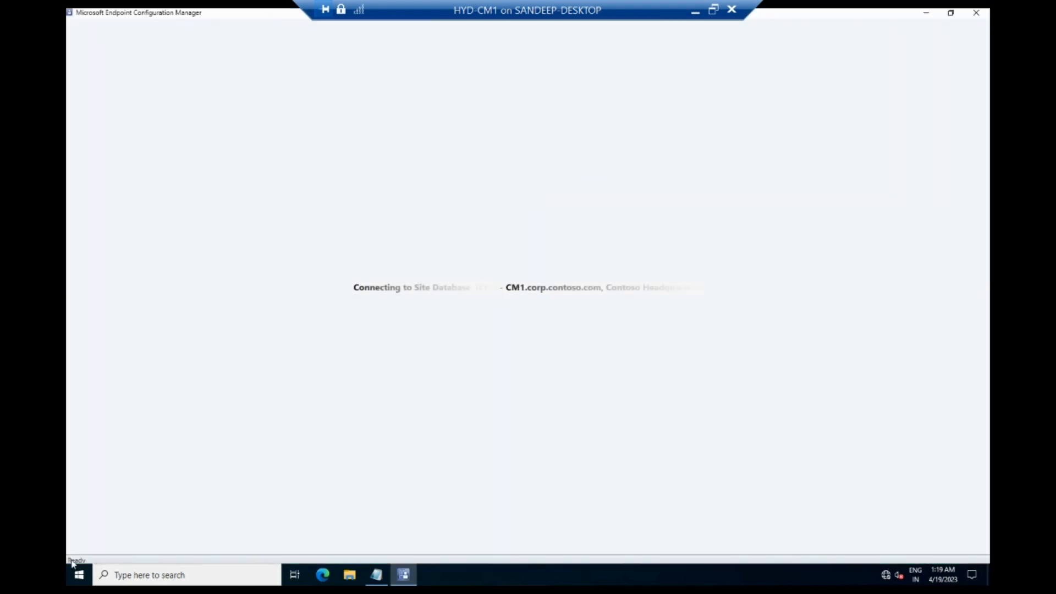
click(75, 577)
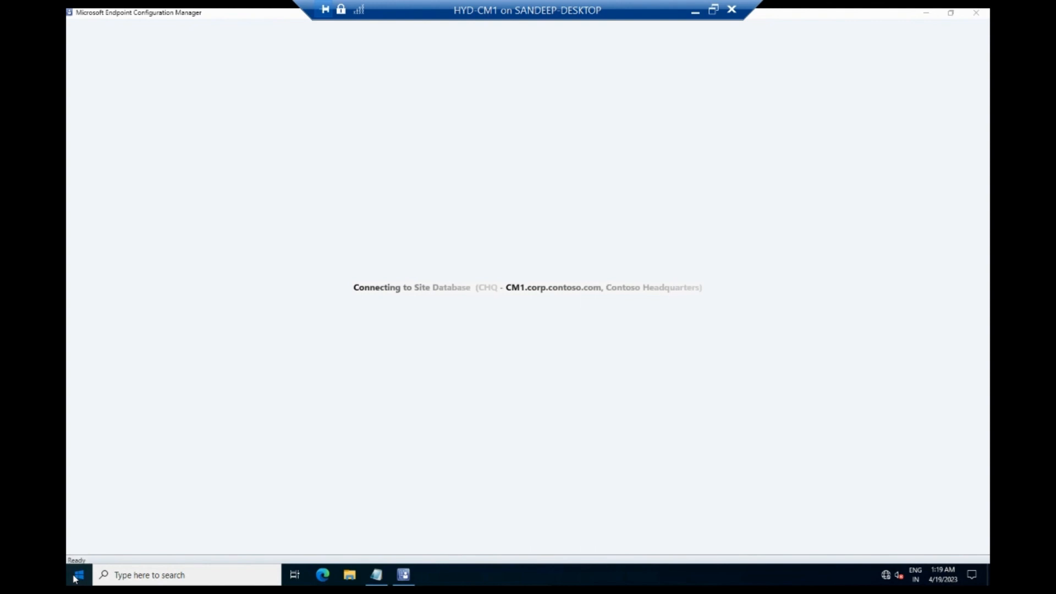
text(services)
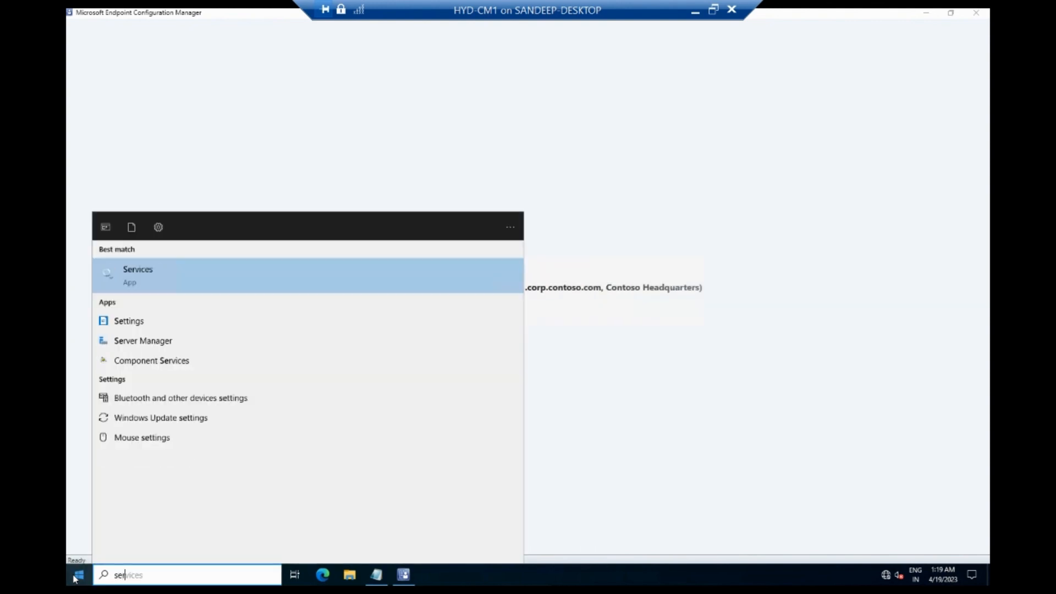
key(Return)
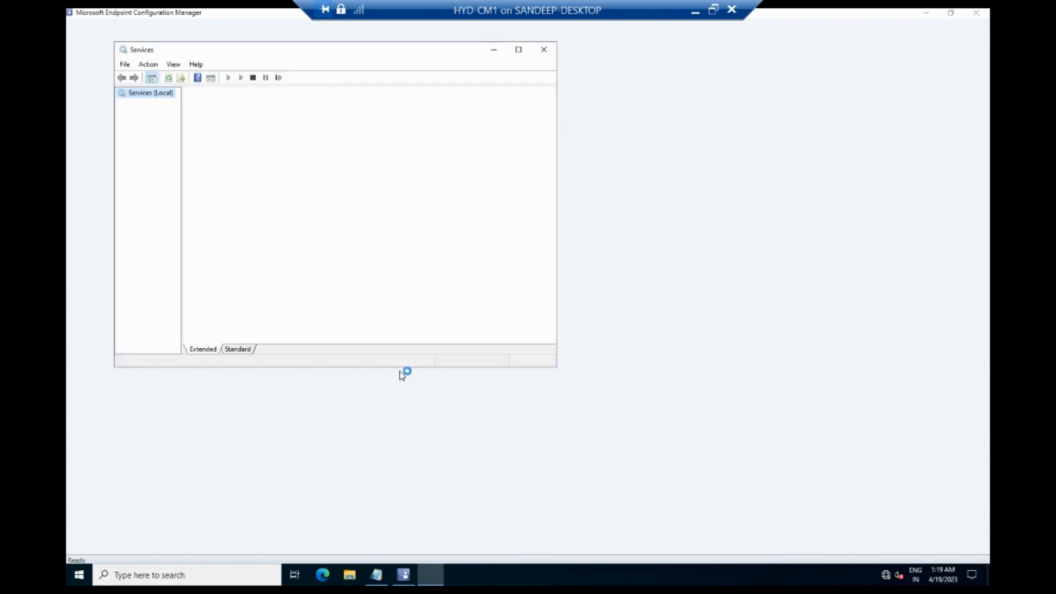
- Check that SQL Server (MSSQLSERVER) is running, then close Services
click(366, 240)
text(sql)
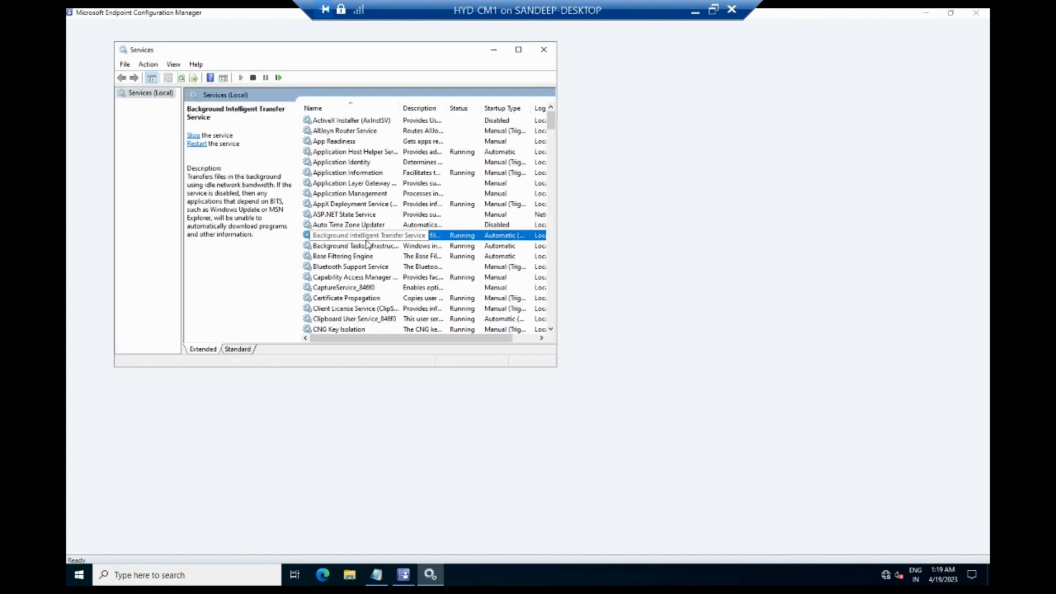
scroll(365, 247, down, 2)
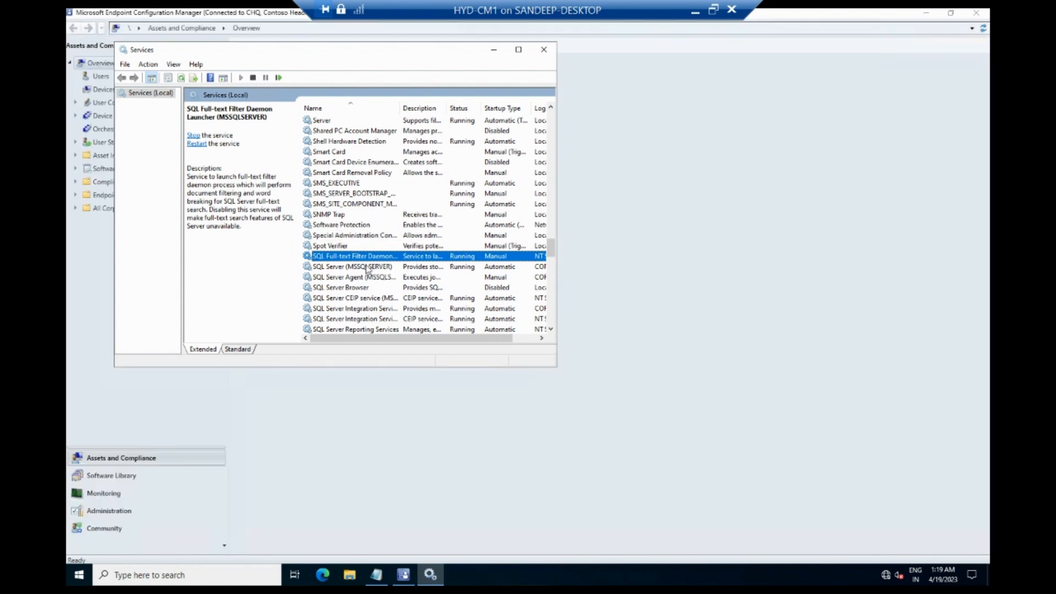
click(363, 268)
click(544, 50)
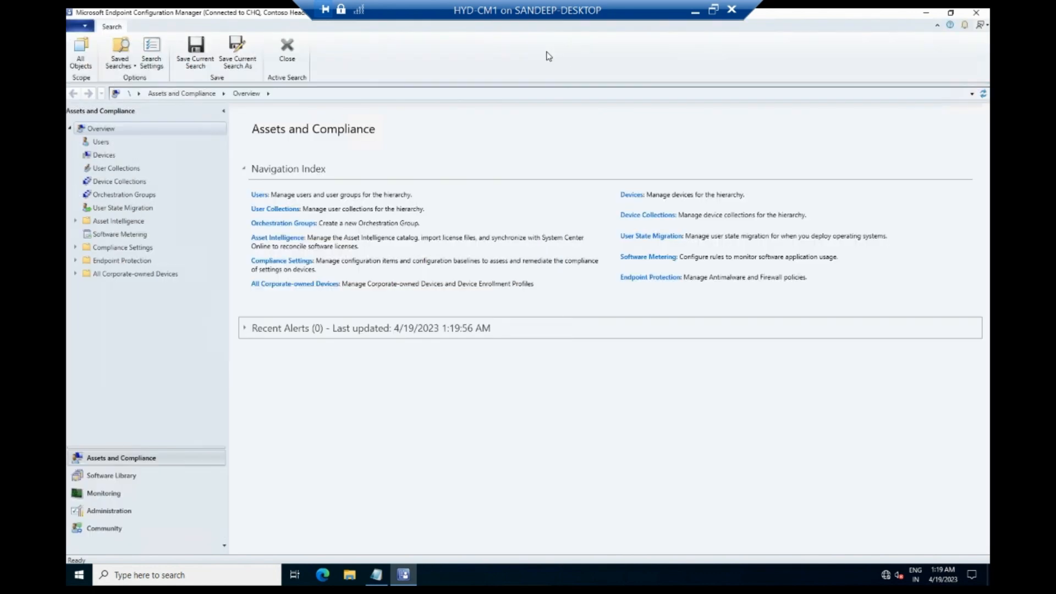
- Review Monitoring > System Status > Site Status, showing the management point Critical, then go to Administration
click(103, 494)
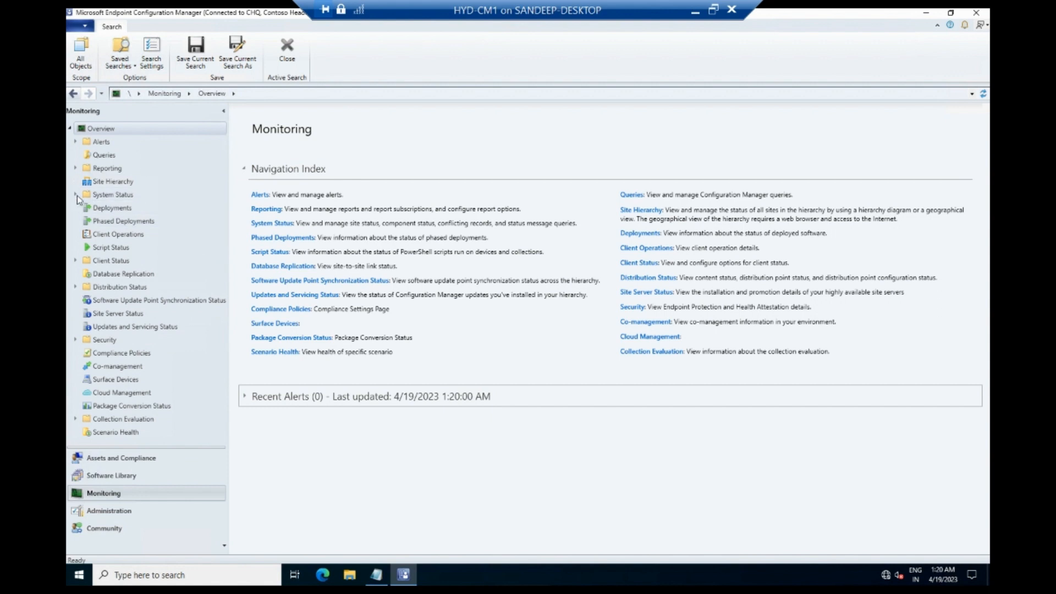
click(75, 195)
click(101, 209)
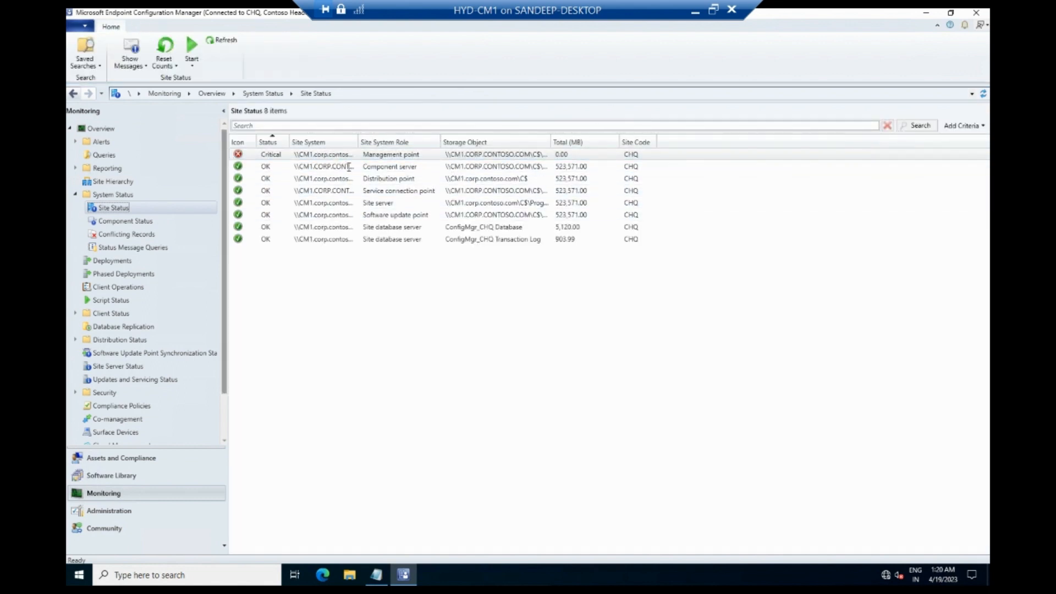
click(110, 511)
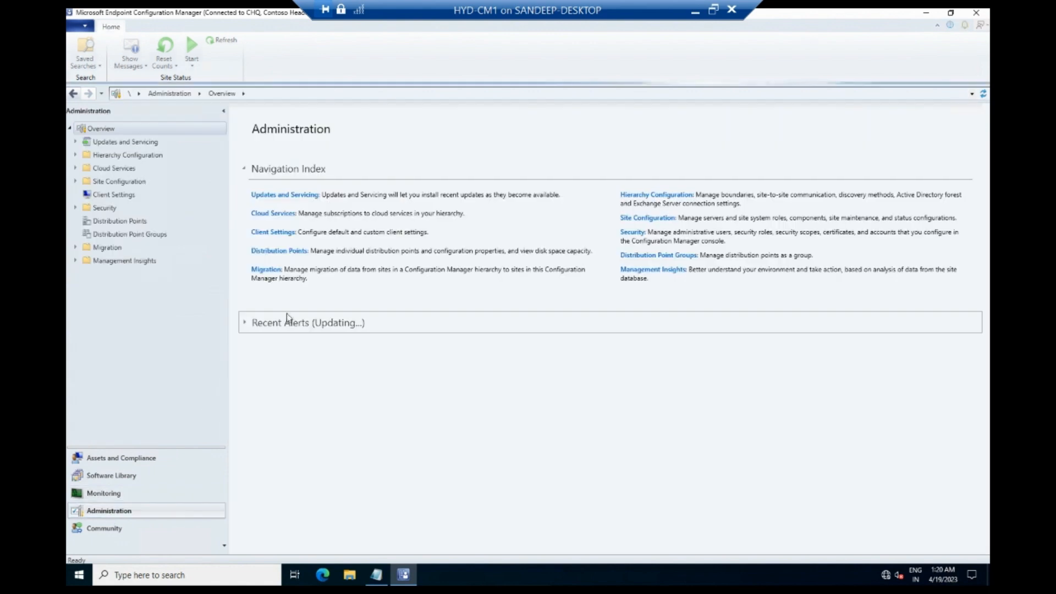